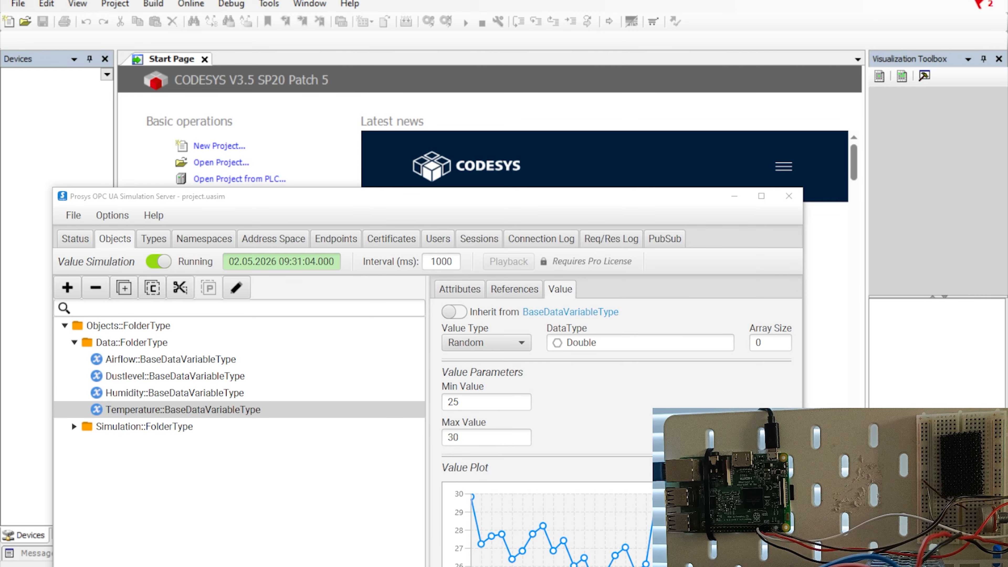
Start a new Standard project named Rasp_OPCUA_Client.
{"action": "left_click", "coordinate": [223, 151]}
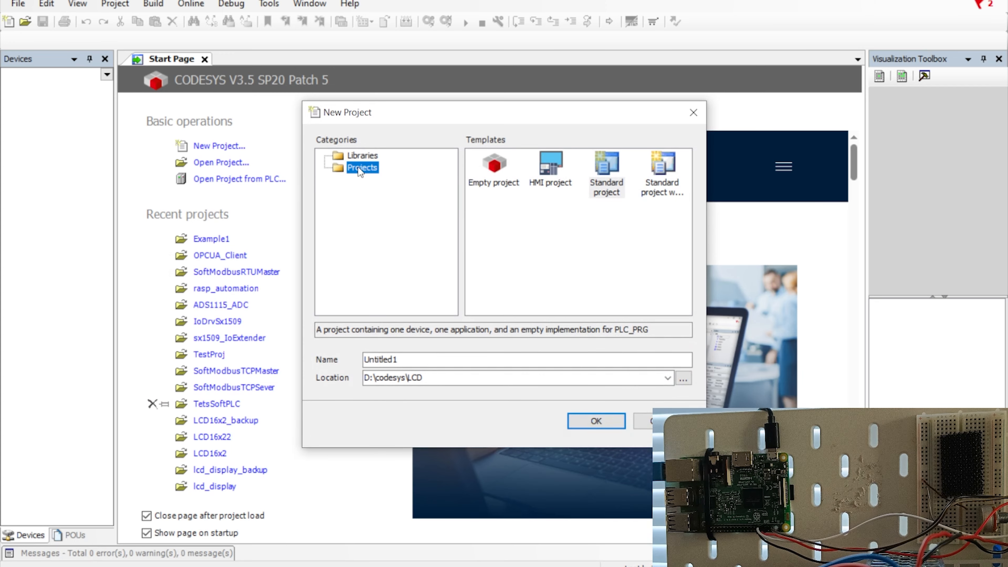
{"action": "left_click_drag", "start_coordinate": [456, 113], "coordinate": [297, 128]}
{"action": "left_click_drag", "start_coordinate": [262, 375], "coordinate": [185, 377]}
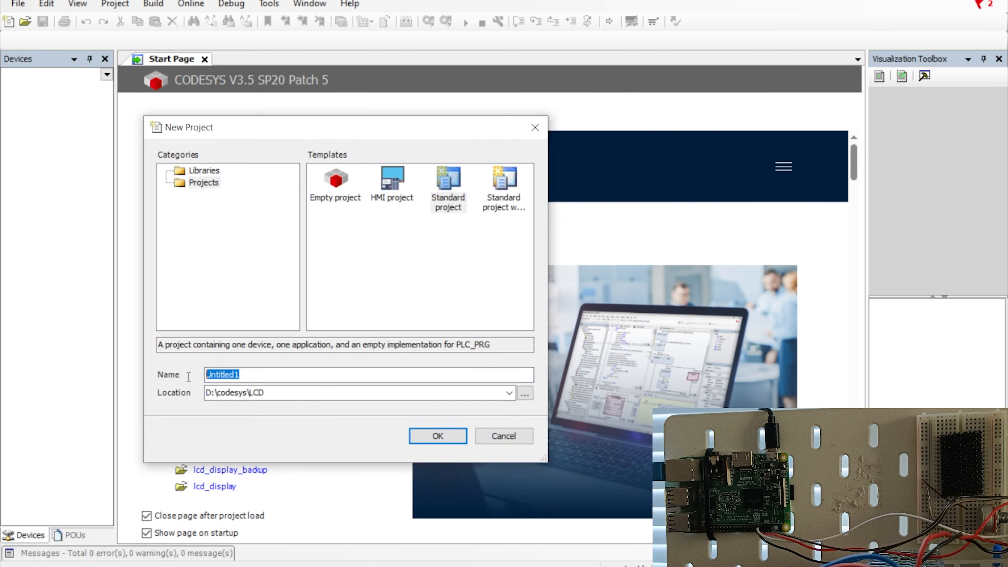
{"action": "type", "text": "Rasp"}
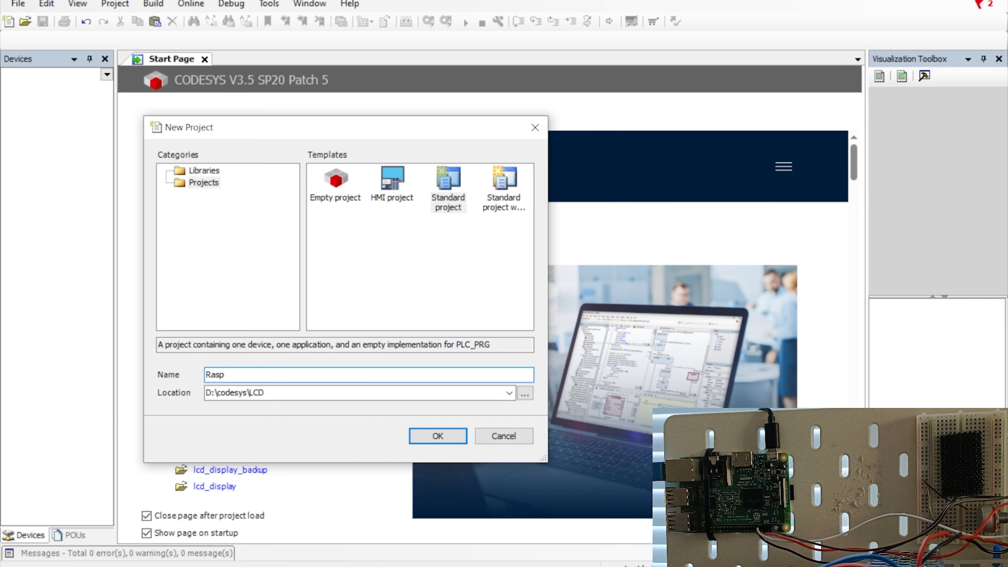
{"action": "type", "text": "_OPCUA_Client"}
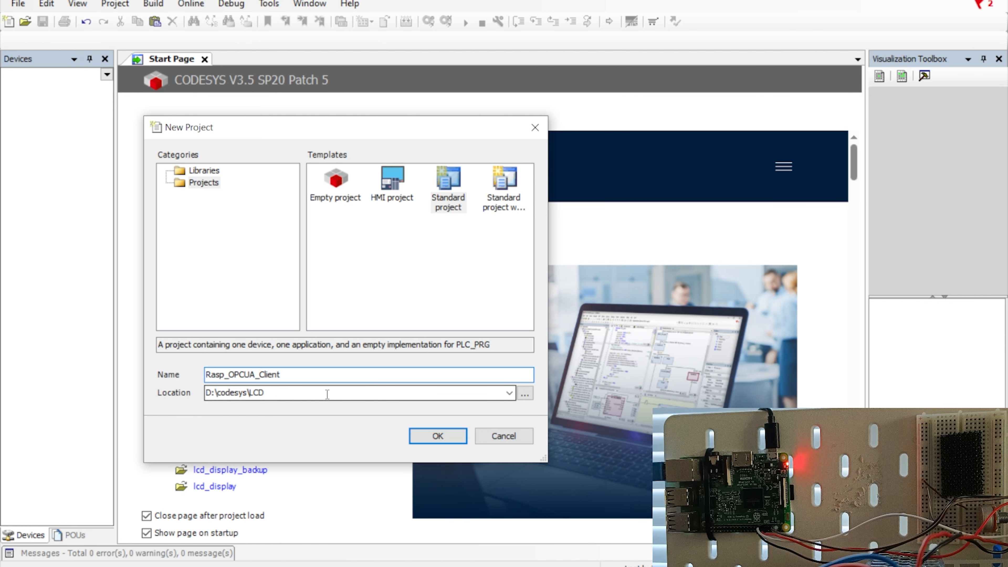
{"action": "left_click", "coordinate": [441, 566]}
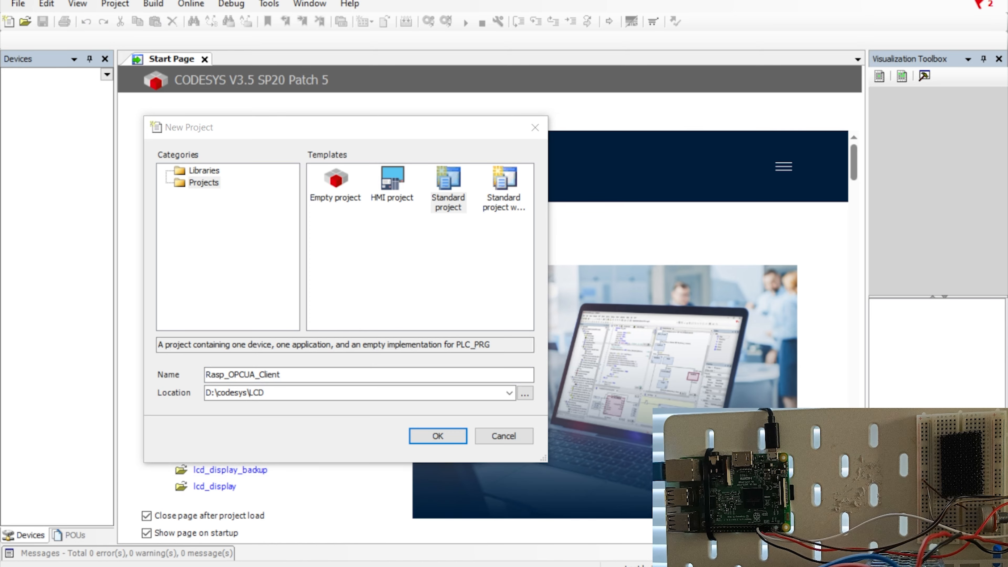
{"action": "left_click", "coordinate": [449, 183]}
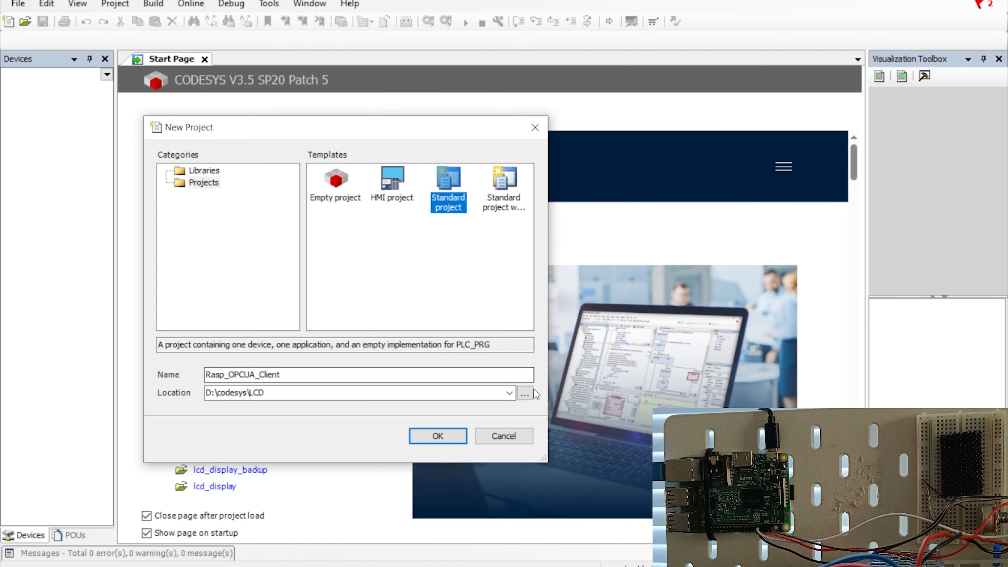
Set the project location to D:\codesys\Rasp_OPCUA_Client and create the project.
{"action": "left_click", "coordinate": [524, 393]}
{"action": "scroll", "coordinate": [496, 278], "scroll_direction": "up", "scroll_amount": 5}
{"action": "left_click_drag", "start_coordinate": [498, 172], "coordinate": [447, 123]}
{"action": "scroll", "coordinate": [436, 294], "scroll_direction": "down", "scroll_amount": 4}
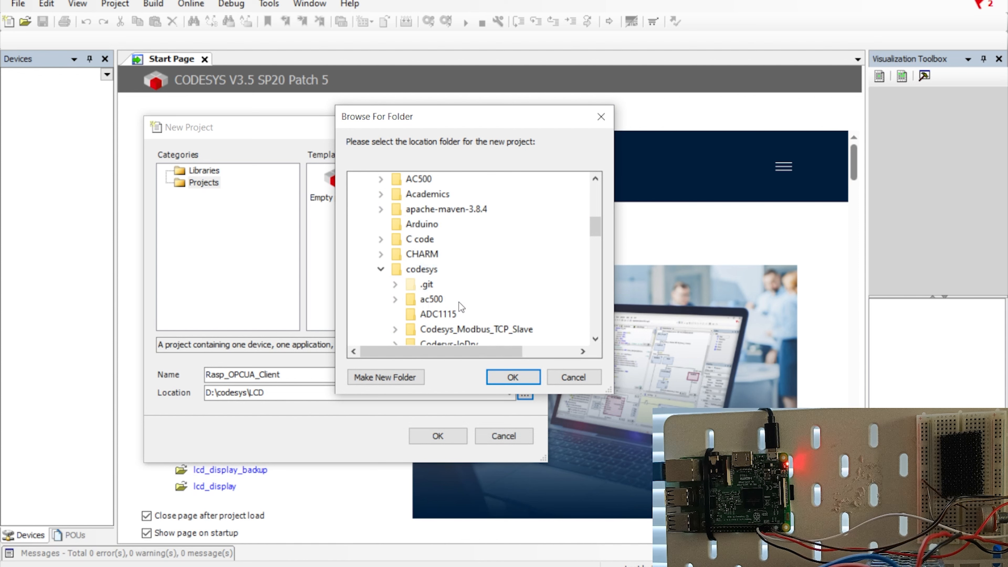
{"action": "scroll", "coordinate": [460, 307], "scroll_direction": "down", "scroll_amount": 4}
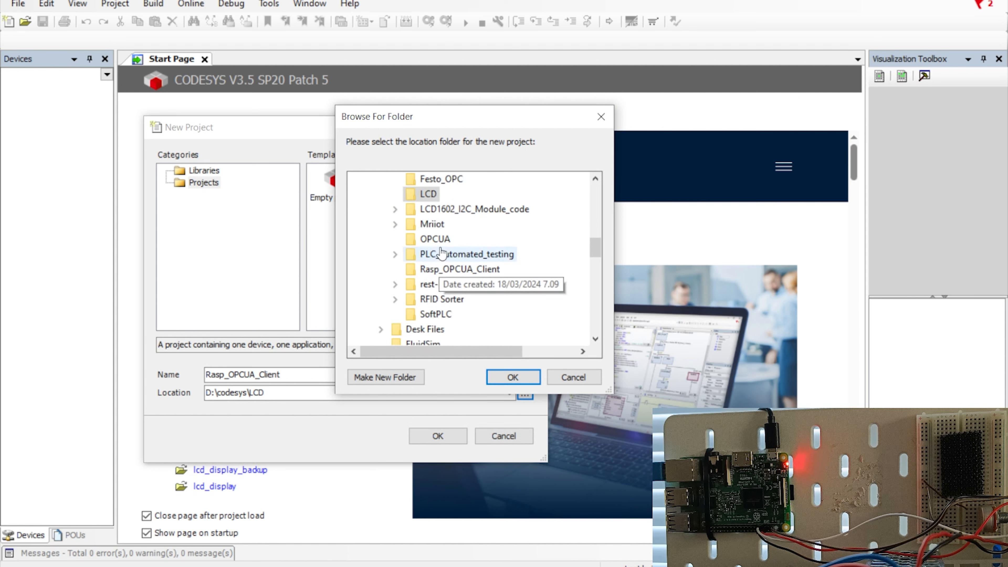
{"action": "left_click", "coordinate": [460, 269]}
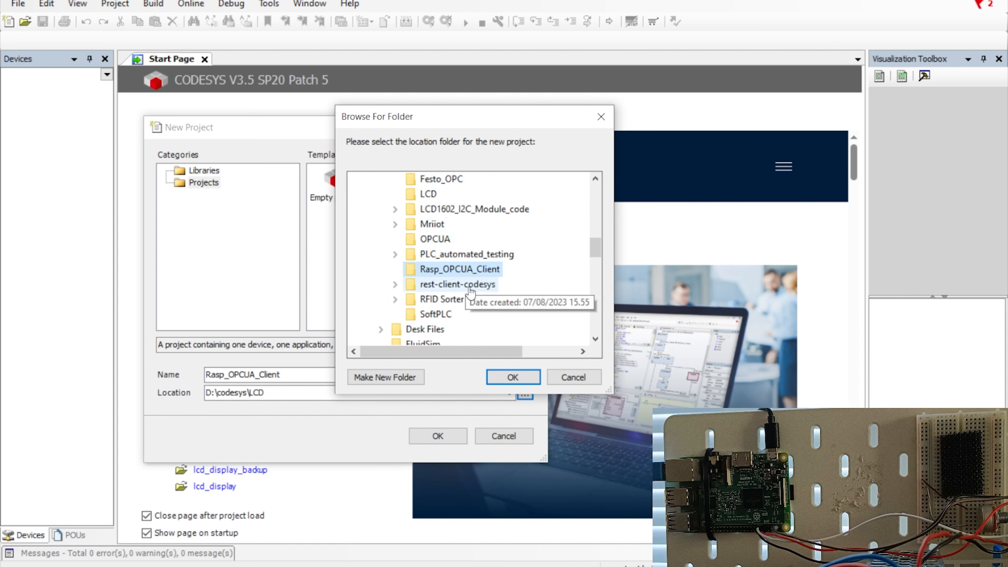
{"action": "left_click", "coordinate": [511, 376]}
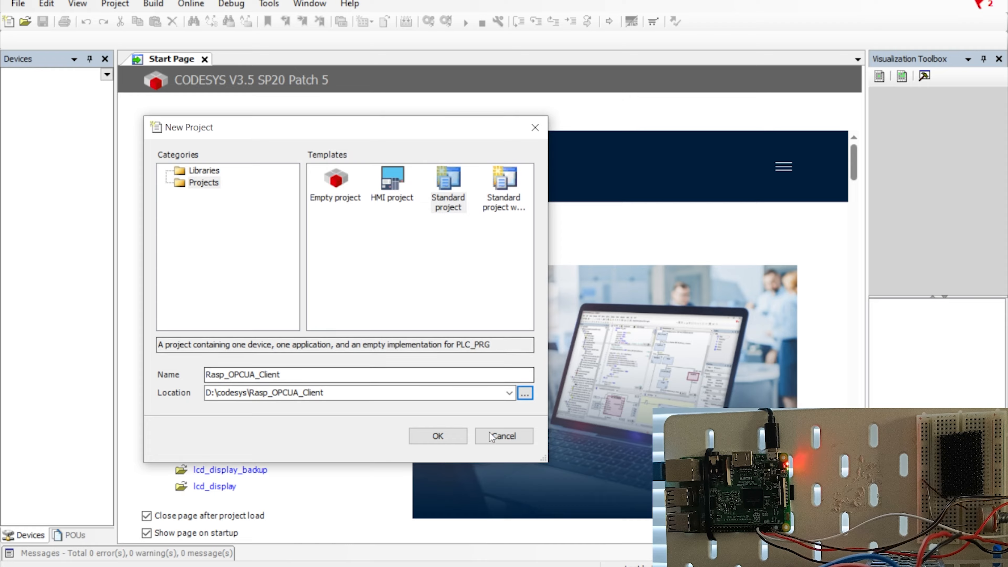
{"action": "left_click", "coordinate": [444, 434]}
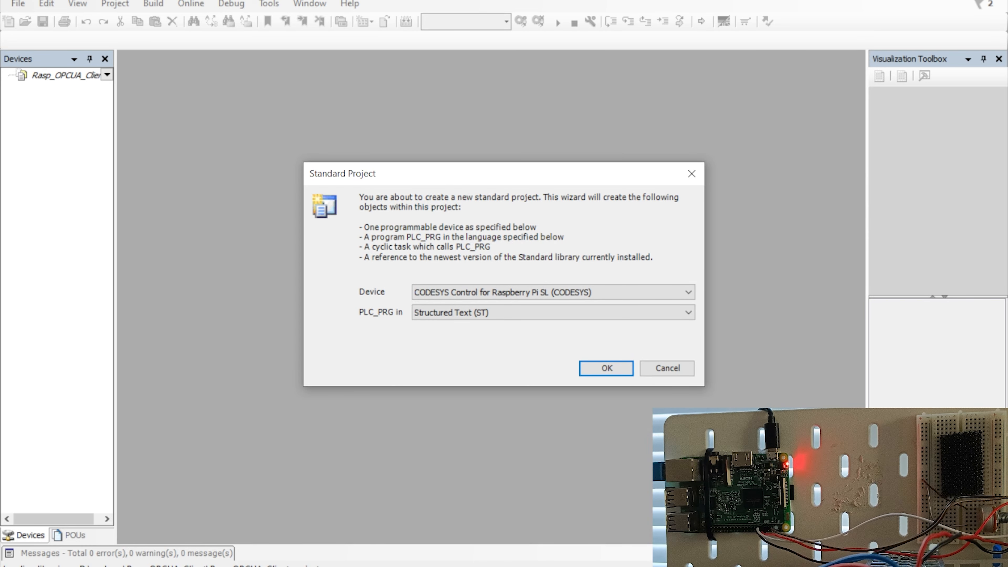
Select CODESYS Control for Raspberry Pi MC SL as device, keep Structured Text, and confirm.
{"action": "left_click", "coordinate": [551, 292]}
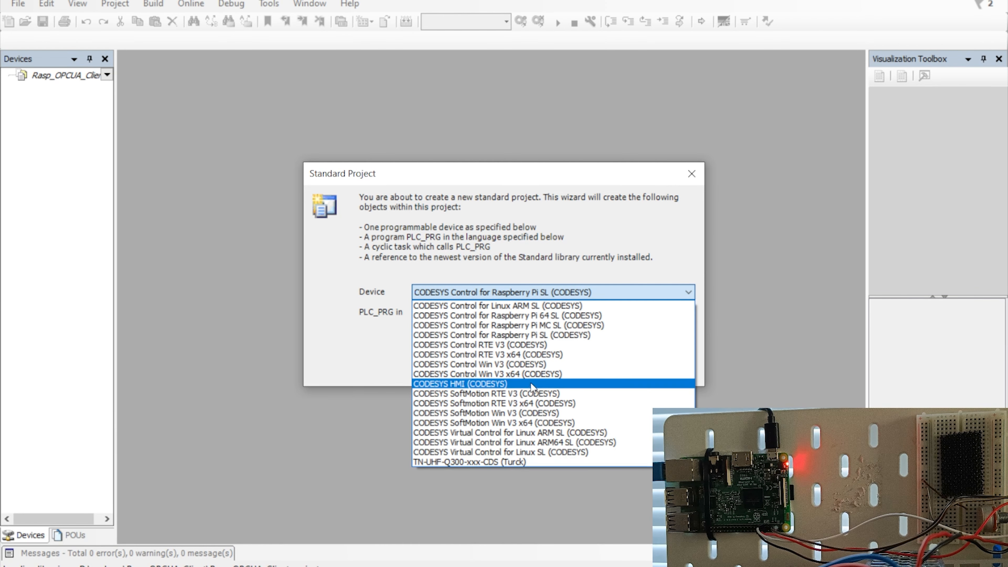
{"action": "left_click", "coordinate": [553, 325]}
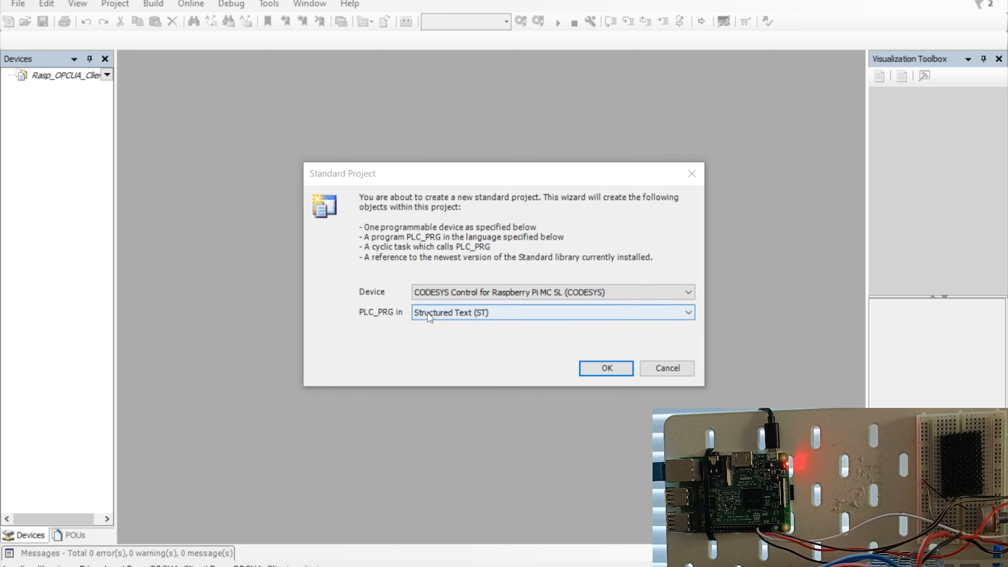
{"action": "left_click", "coordinate": [607, 368]}
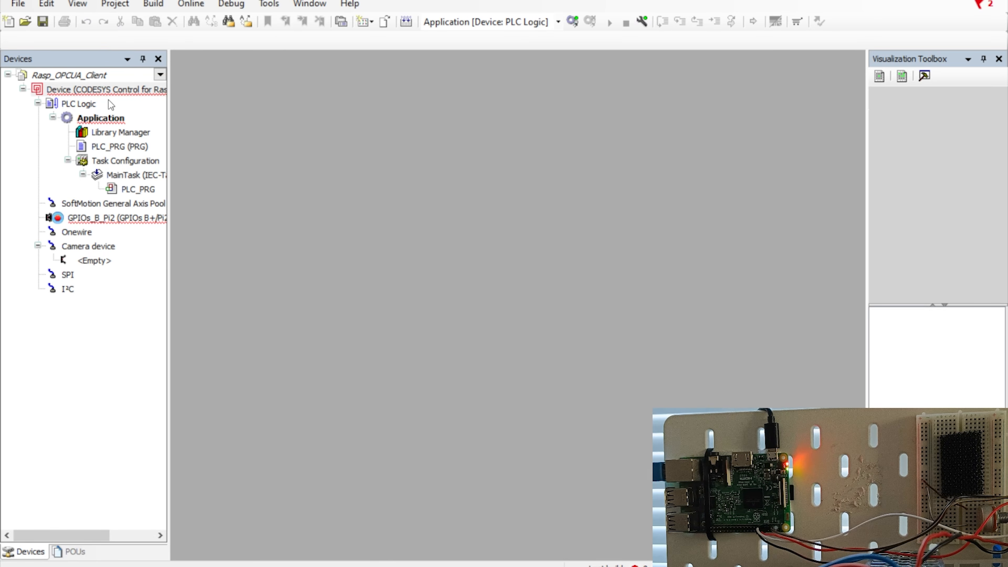
Download the missing libraries such as CmpLog, CmpIecTask and SysShm Implementation from the Library Manager.
{"action": "double_click", "coordinate": [105, 133]}
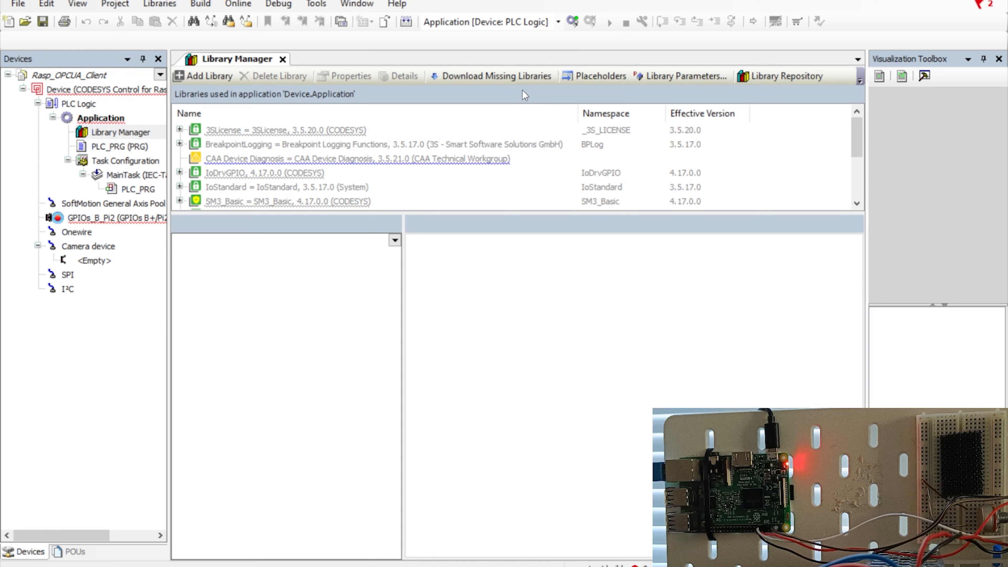
{"action": "left_click", "coordinate": [490, 74]}
{"action": "left_click_drag", "start_coordinate": [698, 140], "coordinate": [521, 109]}
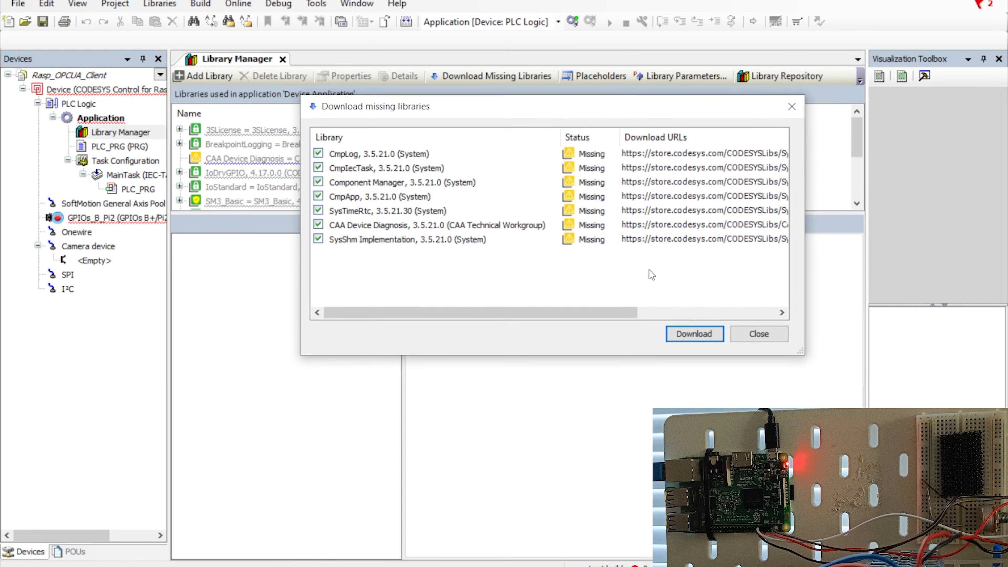
{"action": "left_click", "coordinate": [694, 333]}
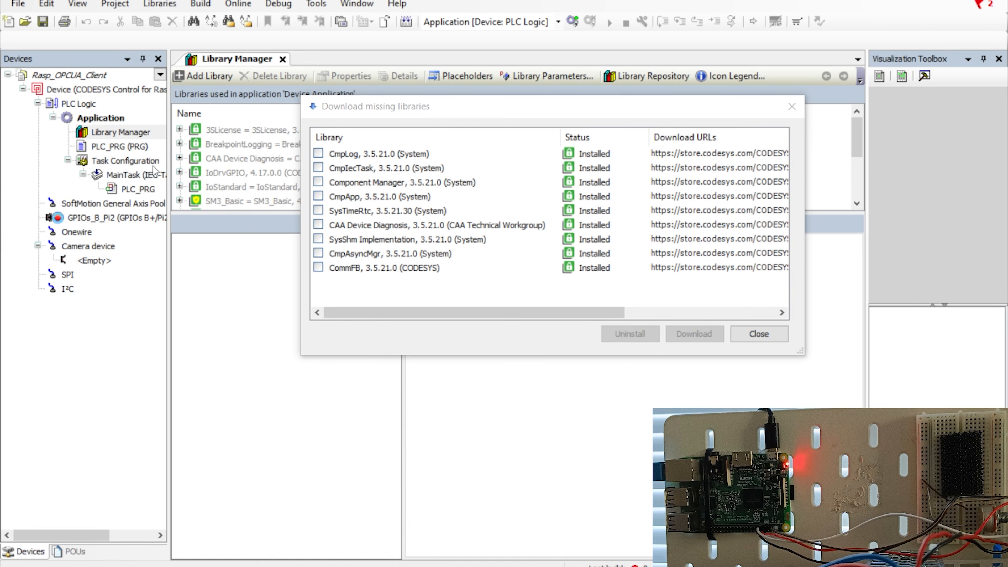
{"action": "left_click", "coordinate": [750, 334]}
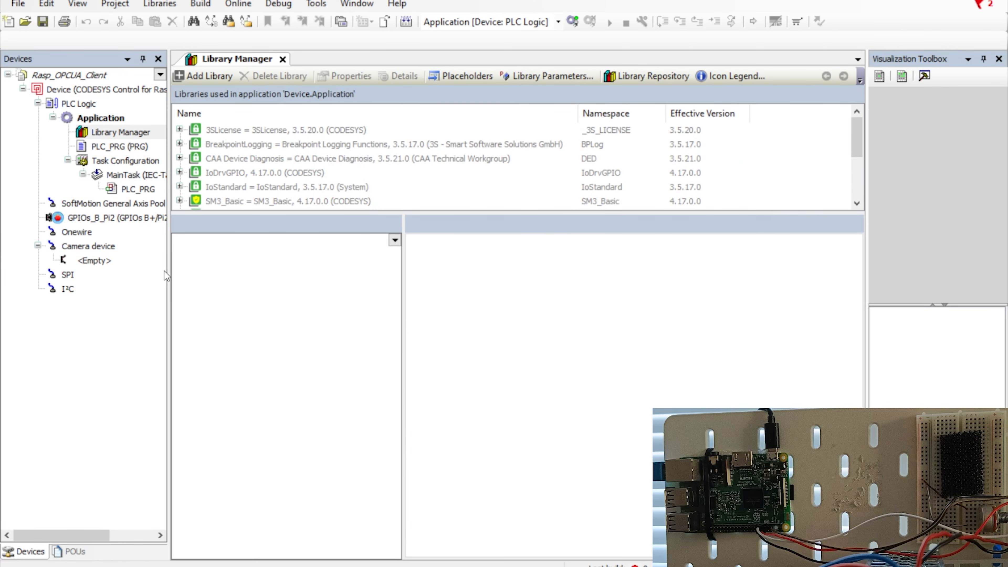
{"action": "left_click_drag", "start_coordinate": [170, 173], "coordinate": [179, 172]}
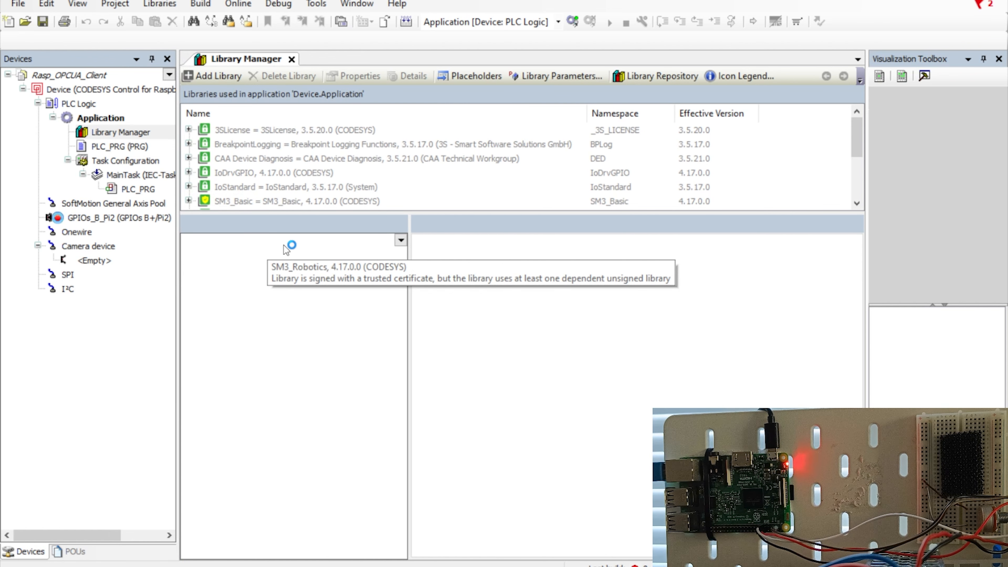
In the simulation server, check Airflow's minimum of 5 and Dustlevel's minimum of 0.
{"action": "left_click", "coordinate": [252, 566]}
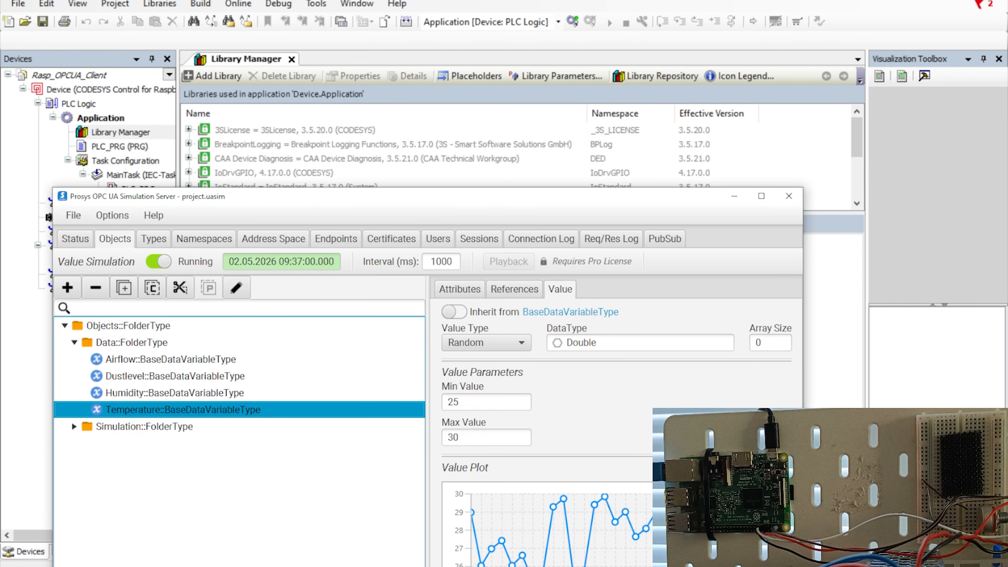
{"action": "left_click_drag", "start_coordinate": [417, 199], "coordinate": [359, 21]}
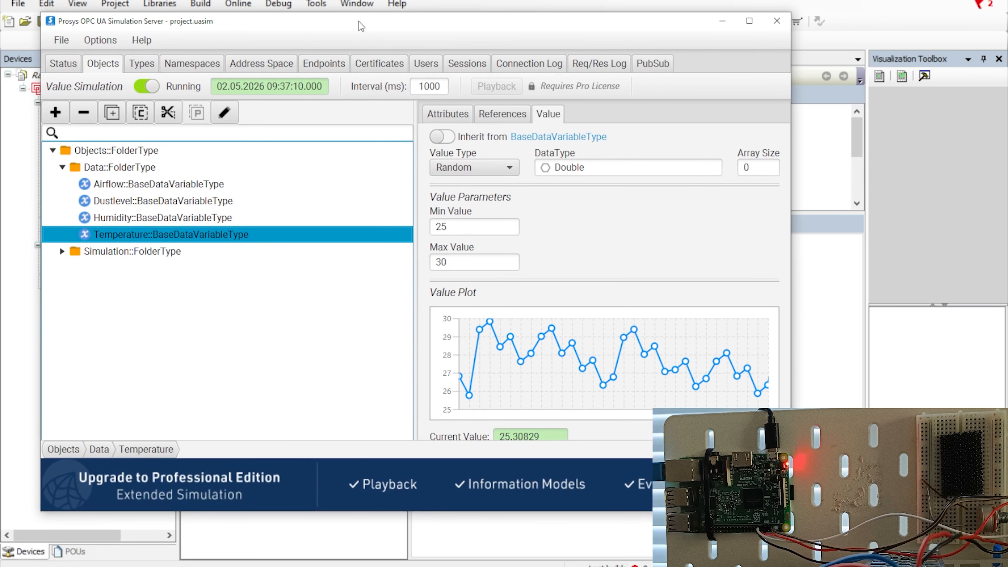
{"action": "left_click", "coordinate": [113, 186]}
{"action": "left_click", "coordinate": [114, 202]}
{"action": "left_click", "coordinate": [118, 188]}
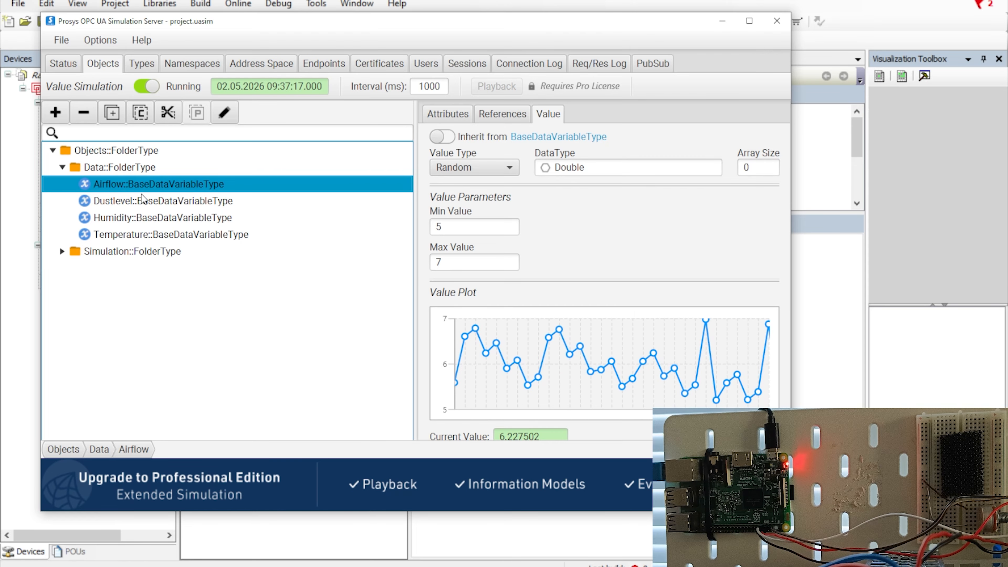
{"action": "left_click_drag", "start_coordinate": [307, 15], "coordinate": [315, 49]}
{"action": "left_click_drag", "start_coordinate": [313, 59], "coordinate": [310, 13]}
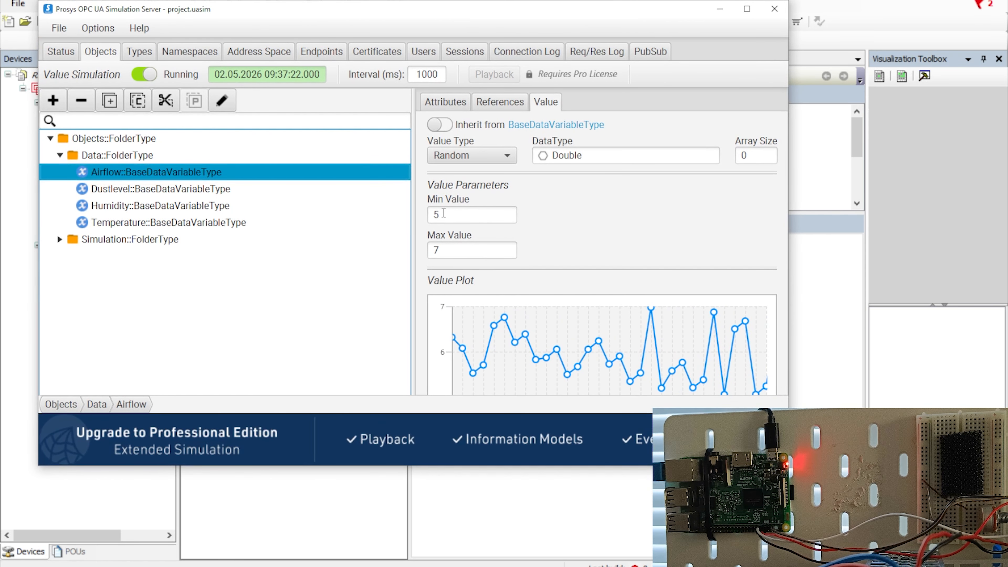
{"action": "double_click", "coordinate": [430, 213]}
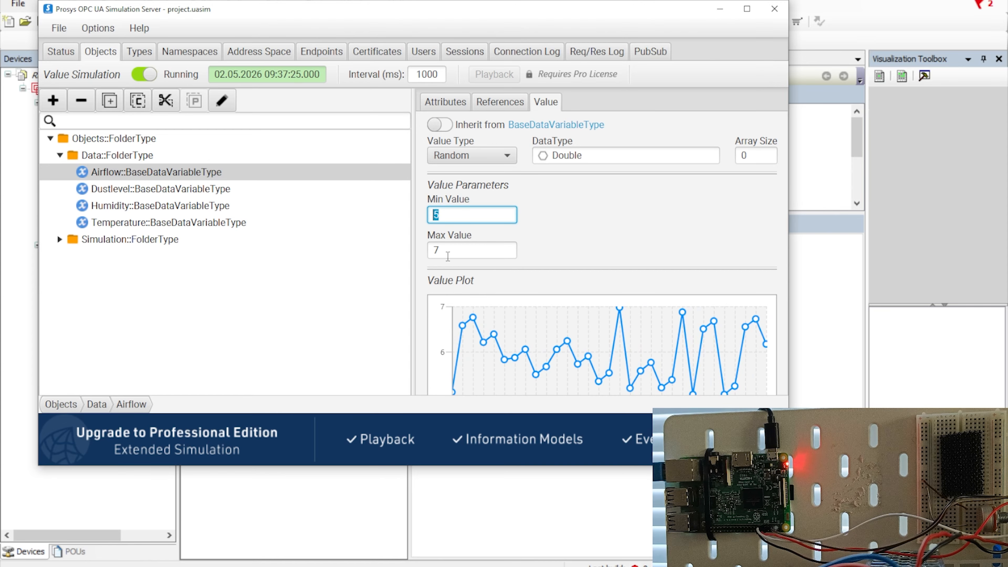
{"action": "left_click", "coordinate": [121, 189]}
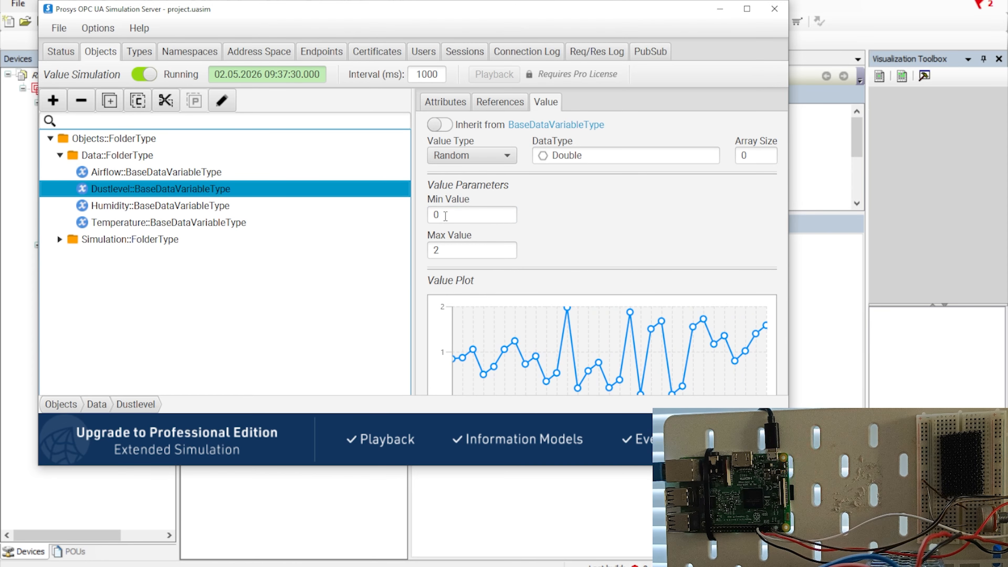
{"action": "double_click", "coordinate": [437, 215]}
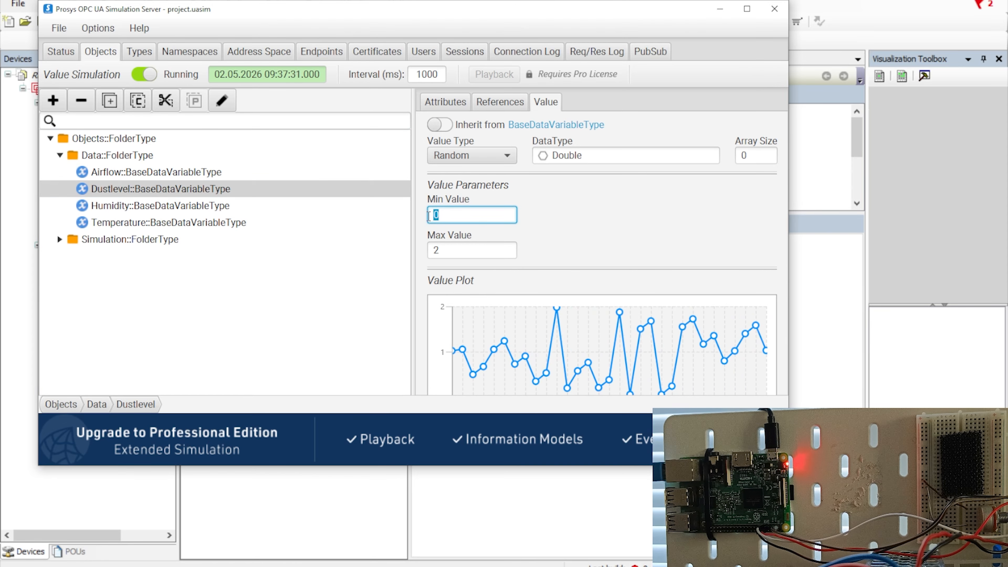
Check Humidity's range 50–80 and Temperature's range 25–30, then minimize the server.
{"action": "left_click", "coordinate": [118, 204]}
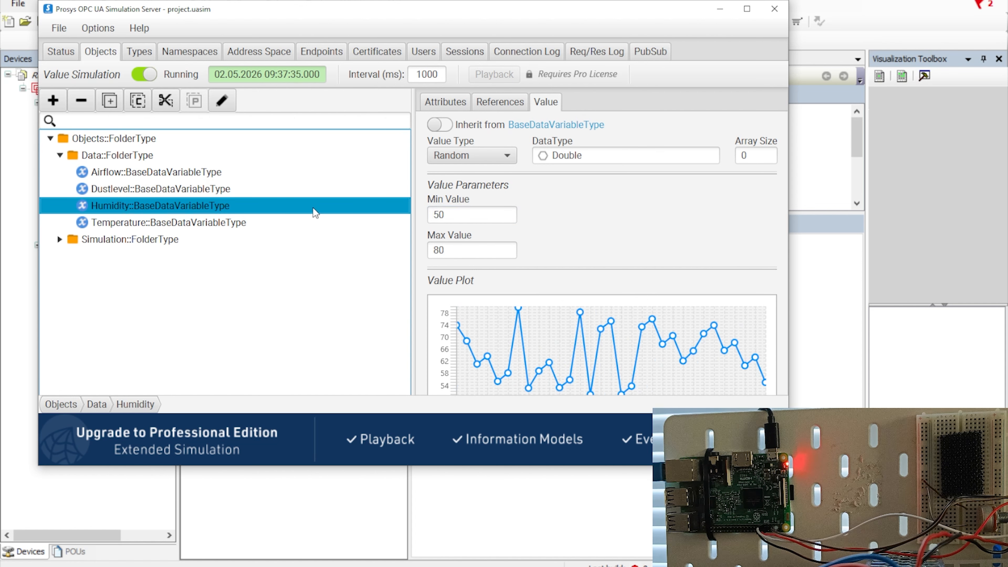
{"action": "left_click_drag", "start_coordinate": [446, 215], "coordinate": [433, 216]}
{"action": "left_click_drag", "start_coordinate": [449, 251], "coordinate": [425, 250]}
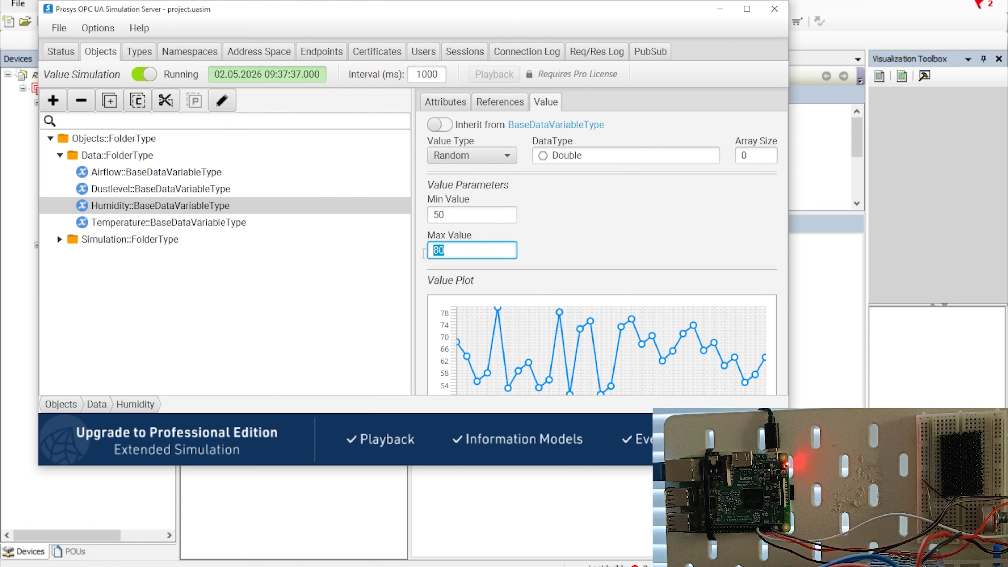
{"action": "left_click", "coordinate": [422, 250]}
{"action": "left_click", "coordinate": [120, 222]}
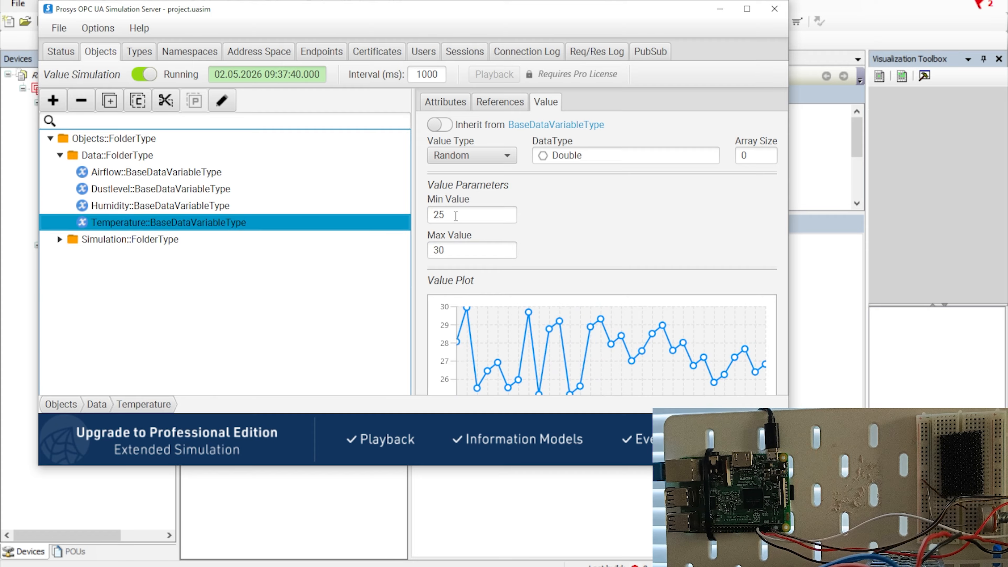
{"action": "left_click_drag", "start_coordinate": [446, 215], "coordinate": [434, 215]}
{"action": "left_click", "coordinate": [443, 250]}
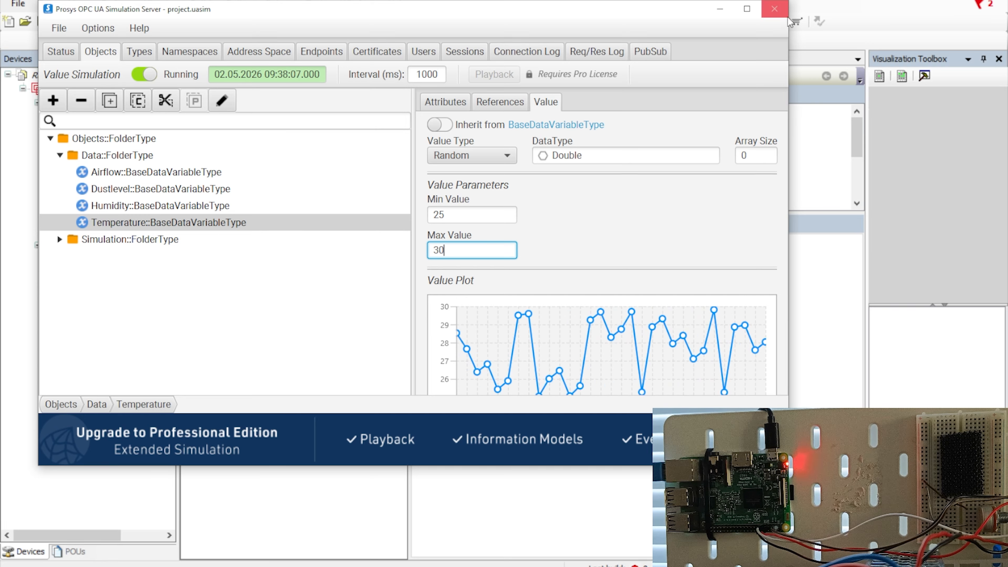
{"action": "left_click", "coordinate": [720, 9]}
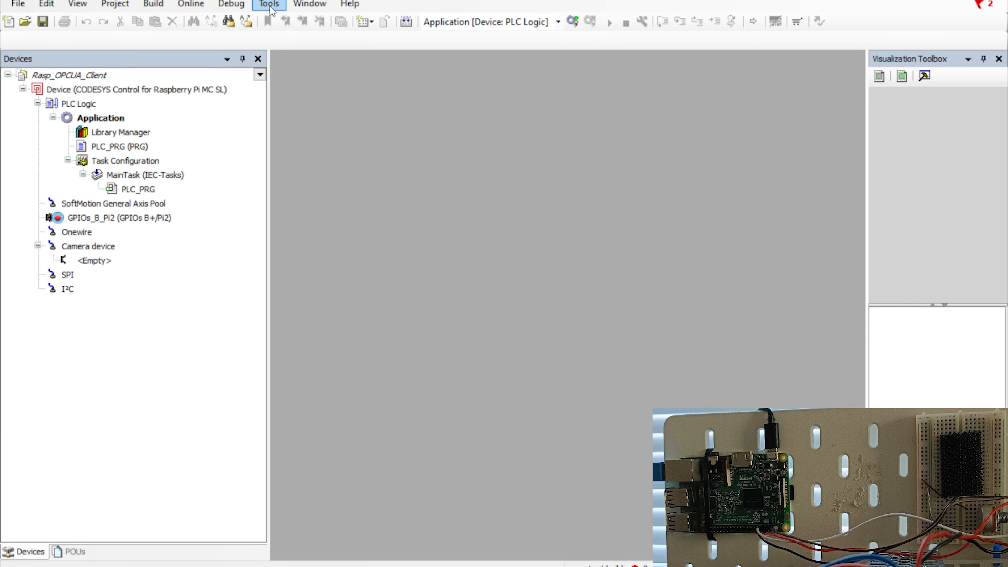
Open Deploy Control SL and fill the login for 192.168.1.37, port 22, with user name and password.
{"action": "left_click", "coordinate": [271, 8]}
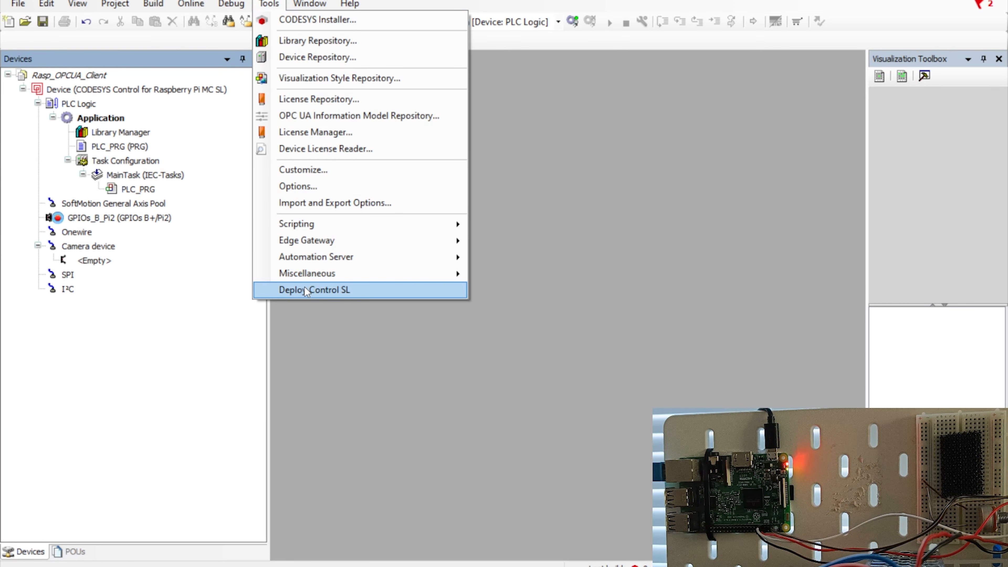
{"action": "left_click", "coordinate": [325, 287]}
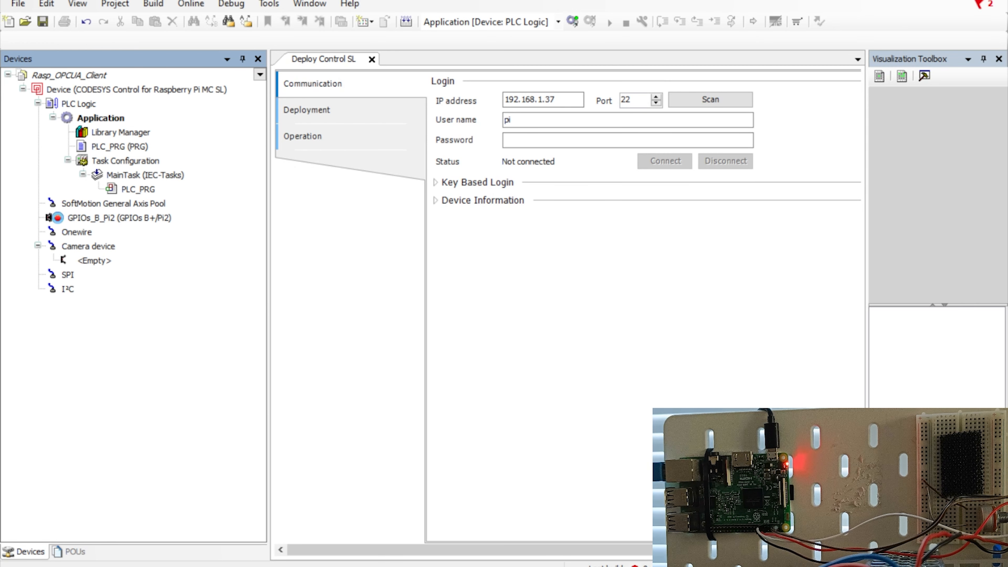
{"action": "left_click", "coordinate": [414, 163]}
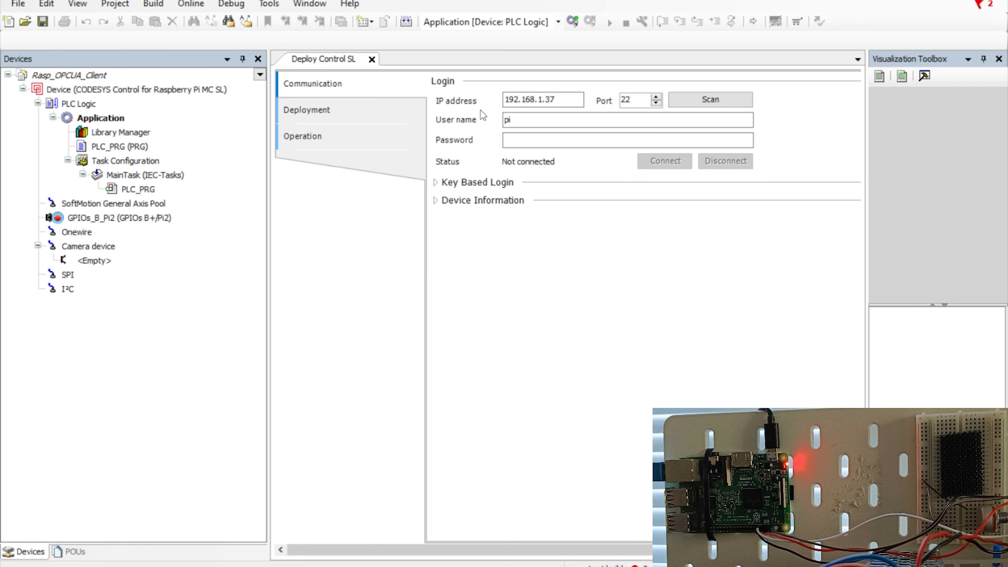
{"action": "left_click", "coordinate": [528, 141]}
{"action": "left_click", "coordinate": [561, 103]}
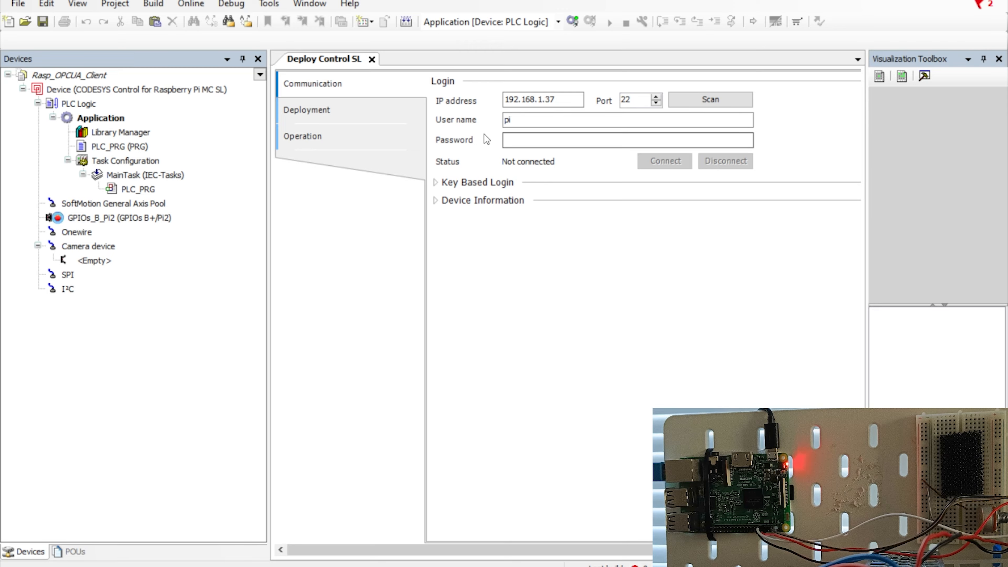
{"action": "left_click", "coordinate": [528, 121]}
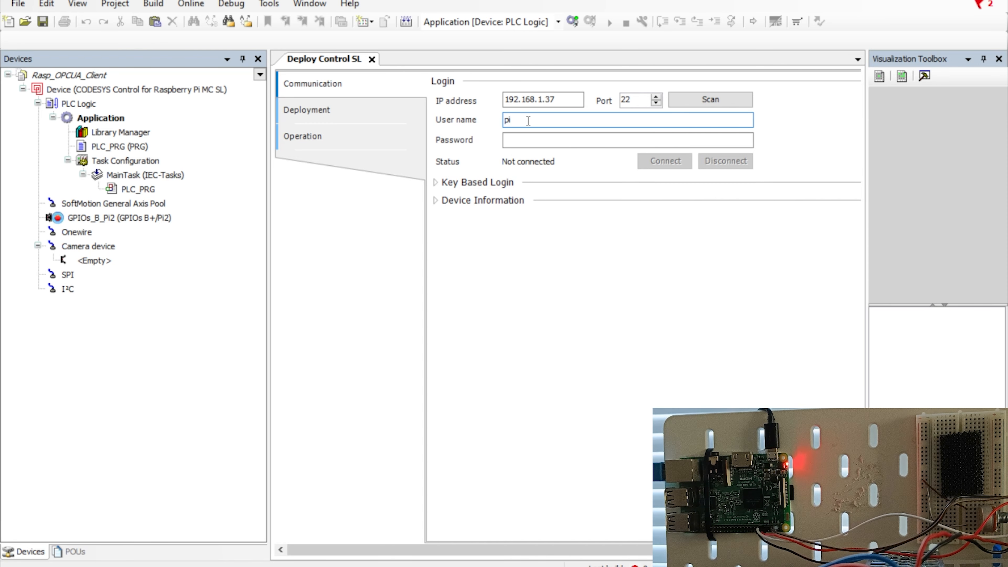
{"action": "key", "text": "Tab"}
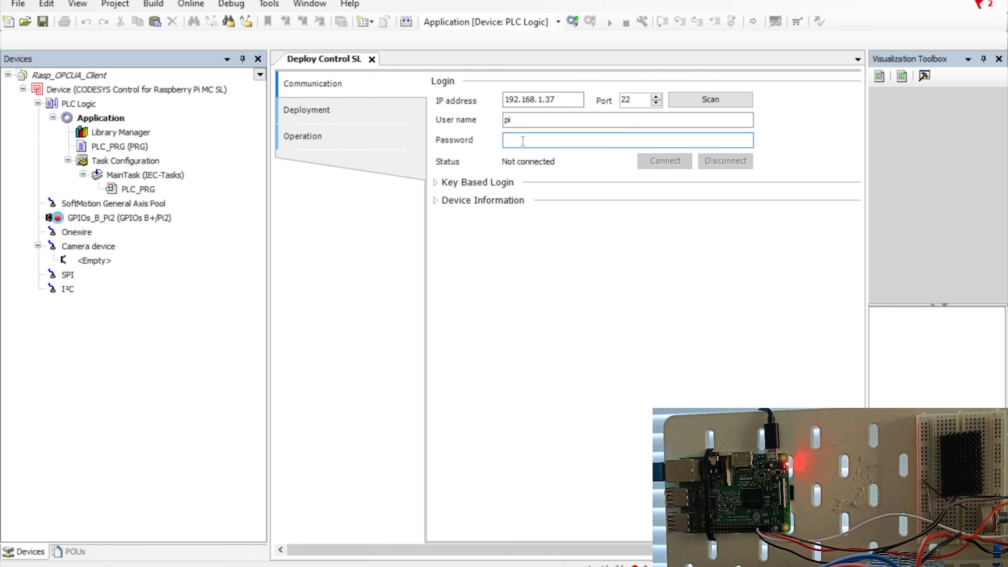
{"action": "type", "text": "raspberry"}
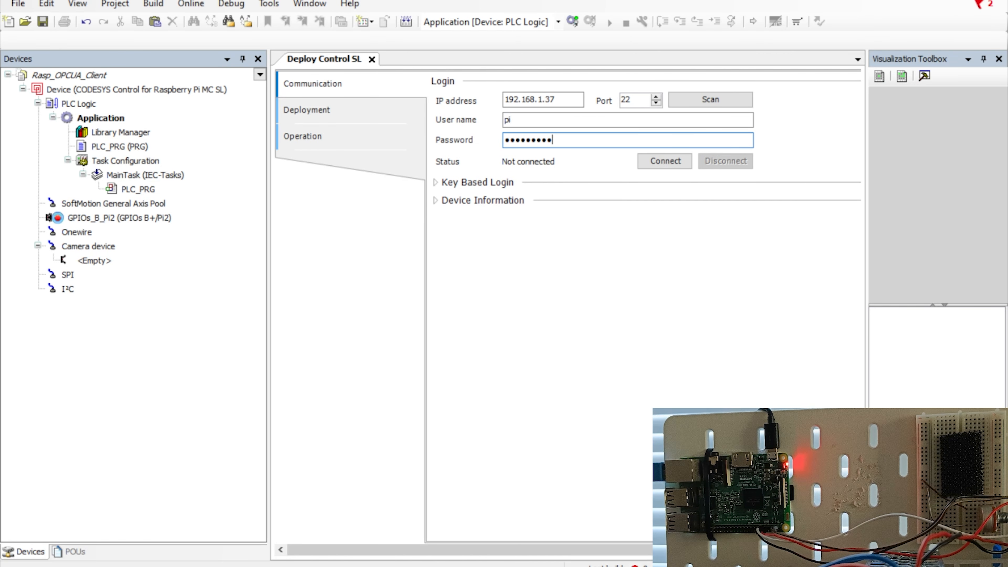
Connect to the Raspberry Pi at 192.168.1.37 and widen the Deploy Control SL editor.
{"action": "left_click", "coordinate": [664, 163]}
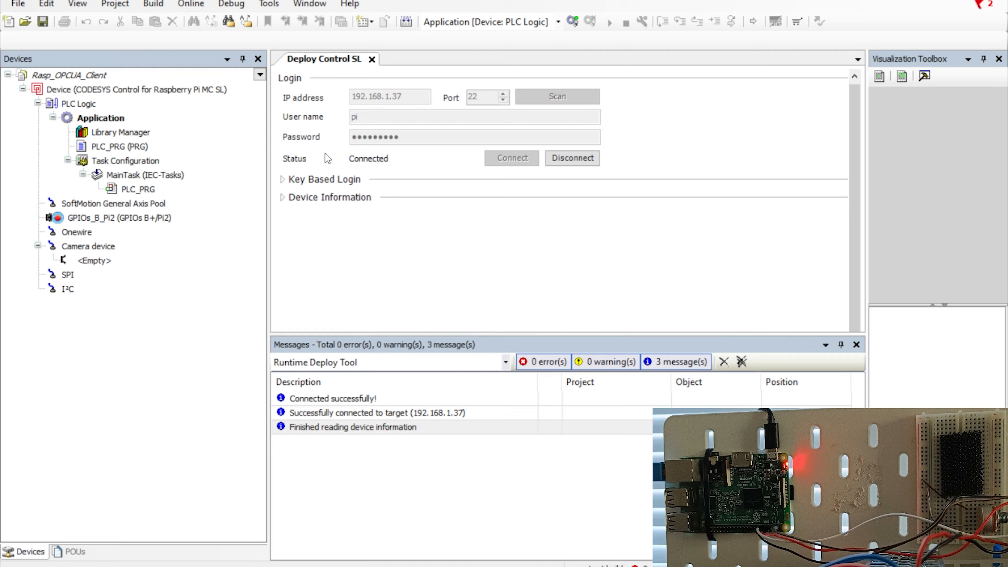
{"action": "left_click_drag", "start_coordinate": [268, 145], "coordinate": [221, 161]}
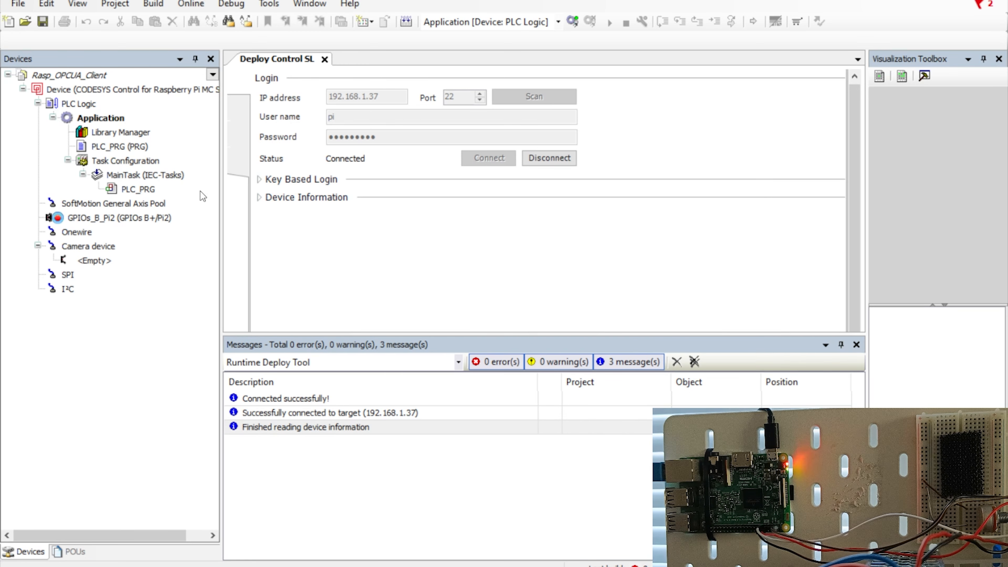
{"action": "left_click_drag", "start_coordinate": [221, 192], "coordinate": [141, 215]}
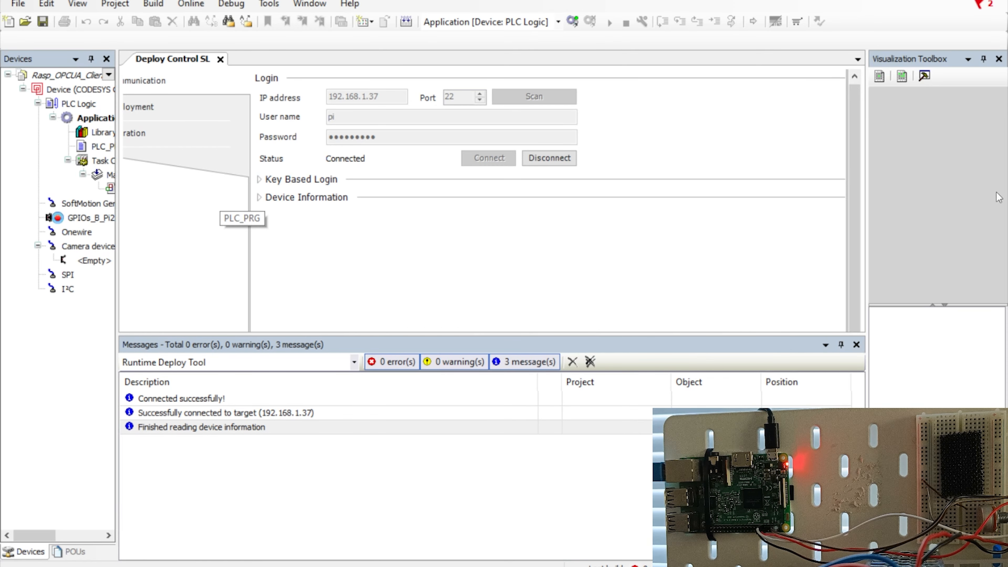
{"action": "left_click_drag", "start_coordinate": [866, 194], "coordinate": [934, 191]}
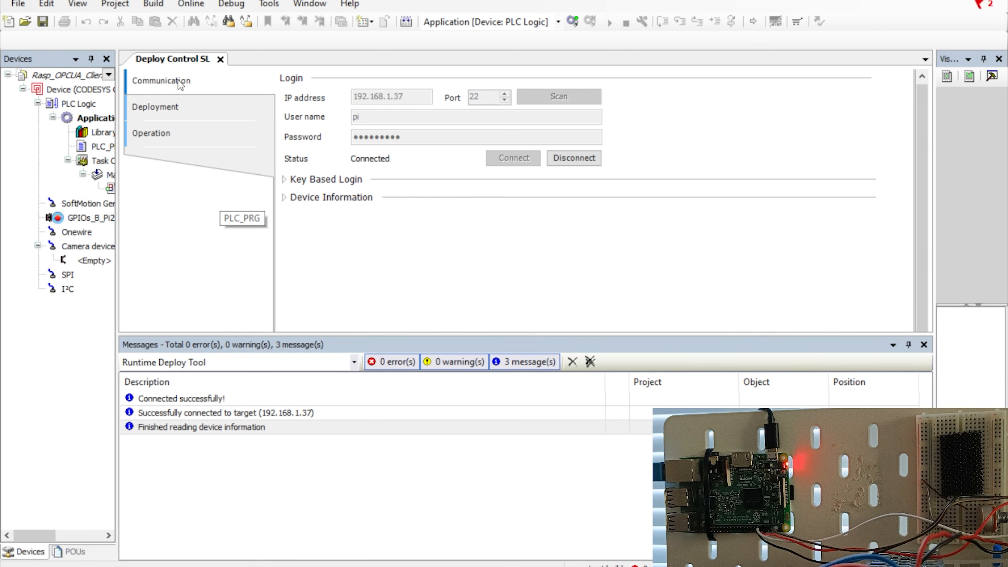
{"action": "scroll", "coordinate": [174, 114], "scroll_direction": "up", "scroll_amount": 1}
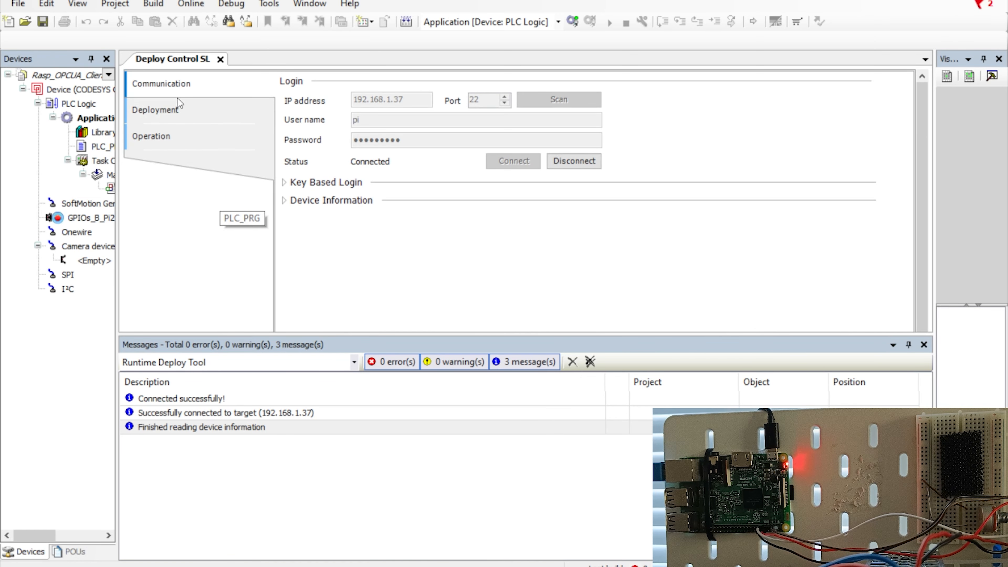
Start the CODESYS Control for Raspberry Pi SL service, then close the deployment tool.
{"action": "left_click", "coordinate": [174, 113]}
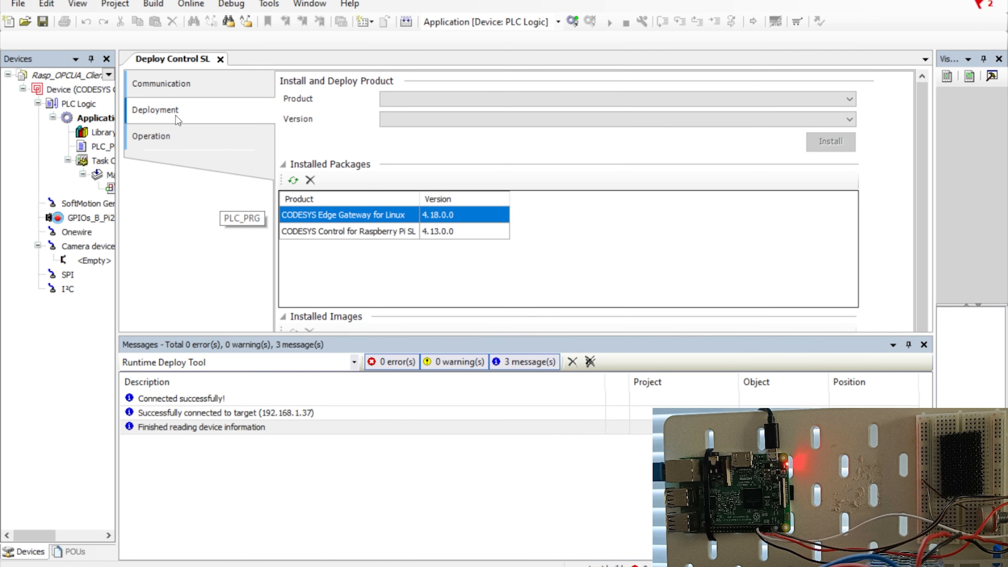
{"action": "left_click", "coordinate": [179, 136]}
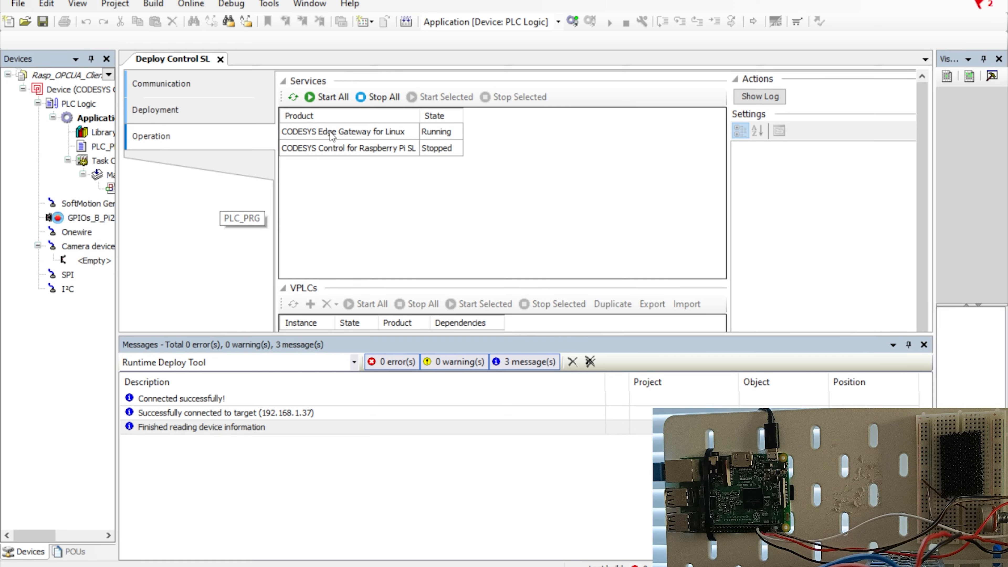
{"action": "left_click", "coordinate": [349, 135]}
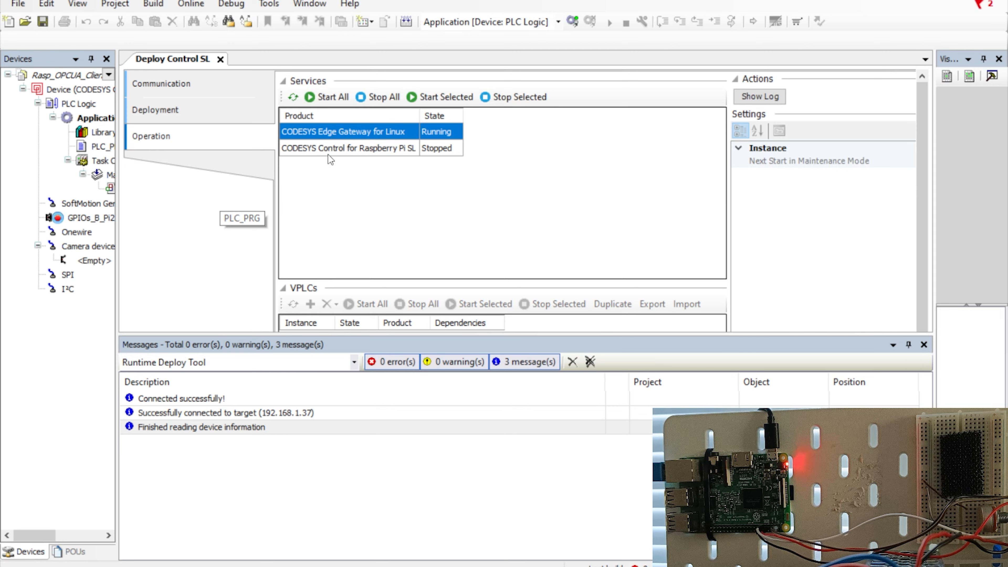
{"action": "left_click", "coordinate": [370, 149]}
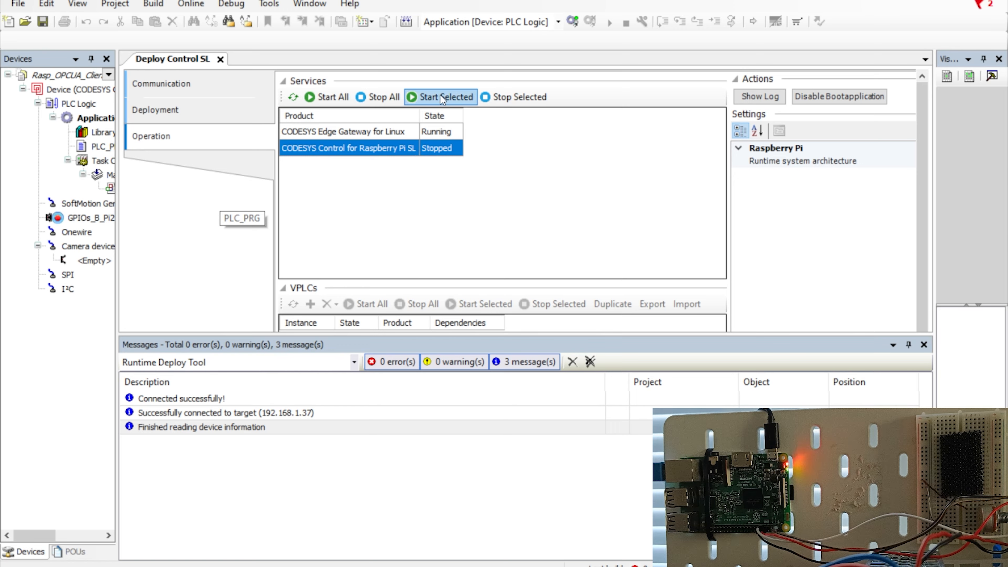
{"action": "left_click", "coordinate": [450, 98]}
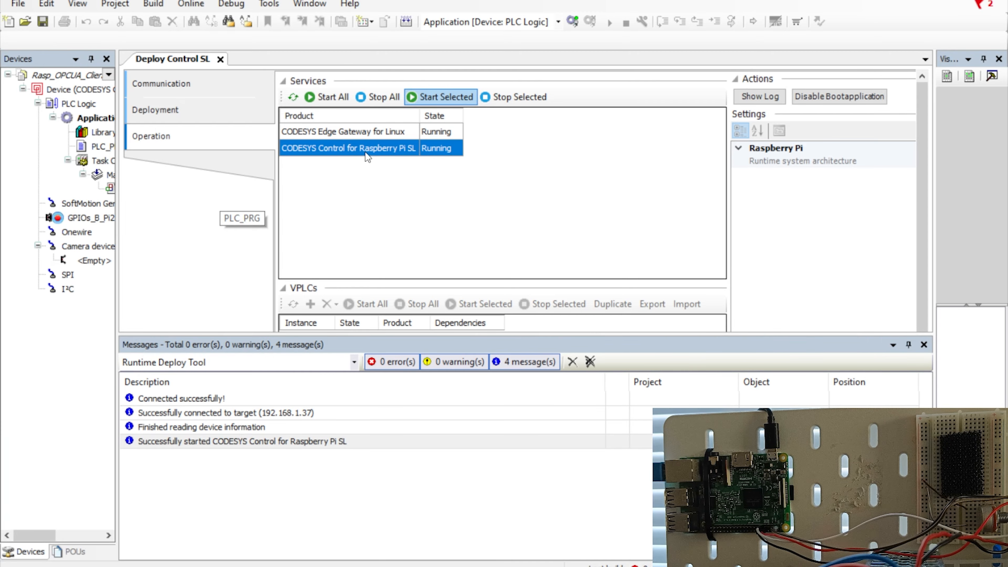
{"action": "left_click", "coordinate": [221, 60]}
{"action": "left_click_drag", "start_coordinate": [118, 179], "coordinate": [238, 160]}
Scan the network from the Device's communication settings and select the raspberrypi controller.
{"action": "double_click", "coordinate": [141, 91]}
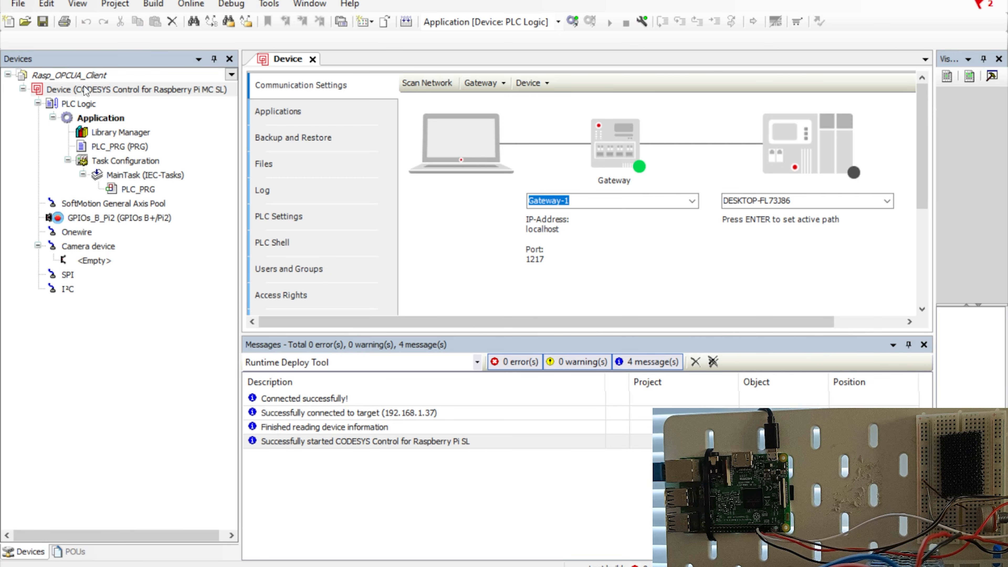
{"action": "left_click", "coordinate": [422, 84]}
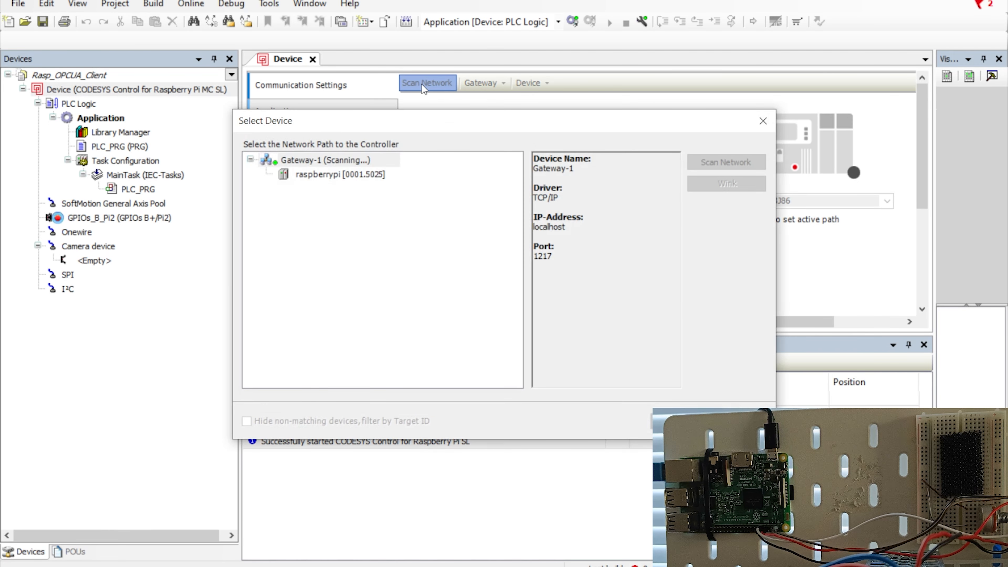
{"action": "left_click", "coordinate": [322, 176]}
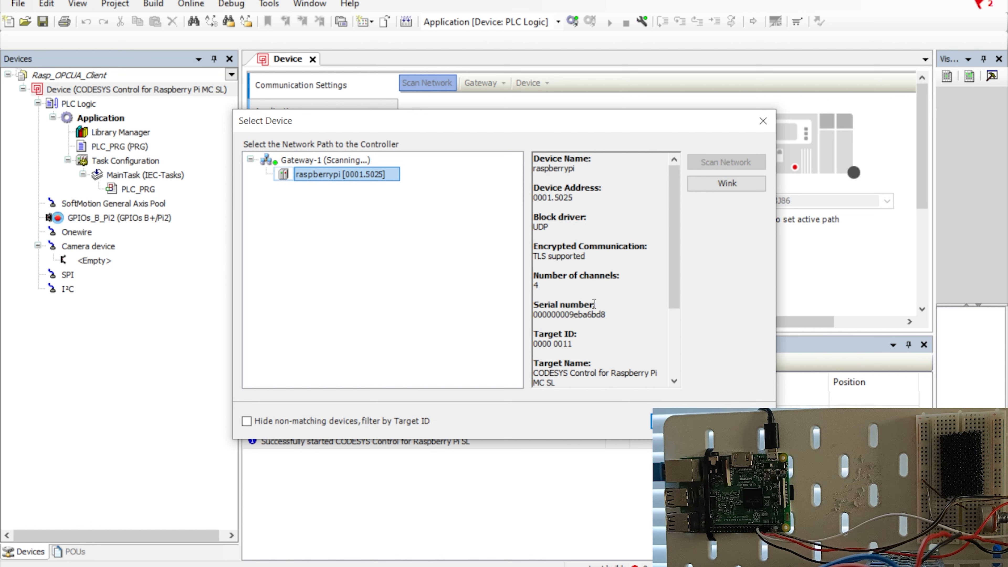
{"action": "left_click", "coordinate": [678, 421]}
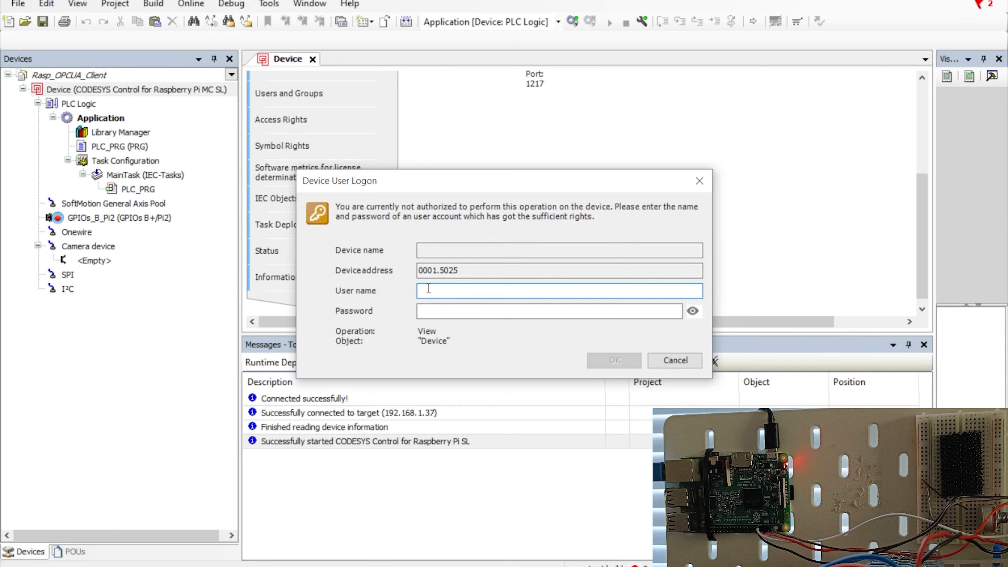
Log on to raspberrypi with the device user name and password.
{"action": "type", "text": "pi"}
{"action": "left_click", "coordinate": [457, 316]}
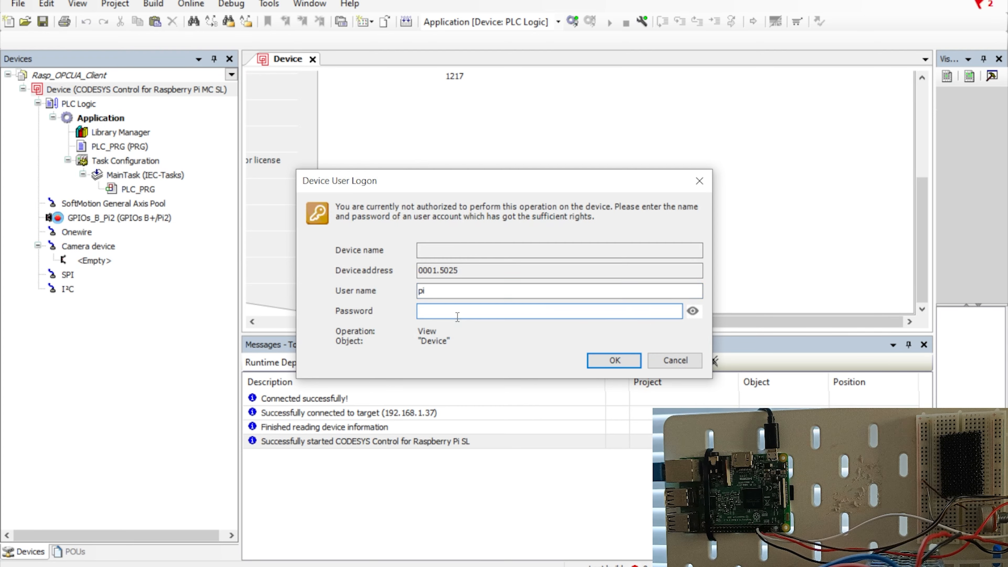
{"action": "type", "text": "raspberr"}
{"action": "left_click", "coordinate": [618, 361]}
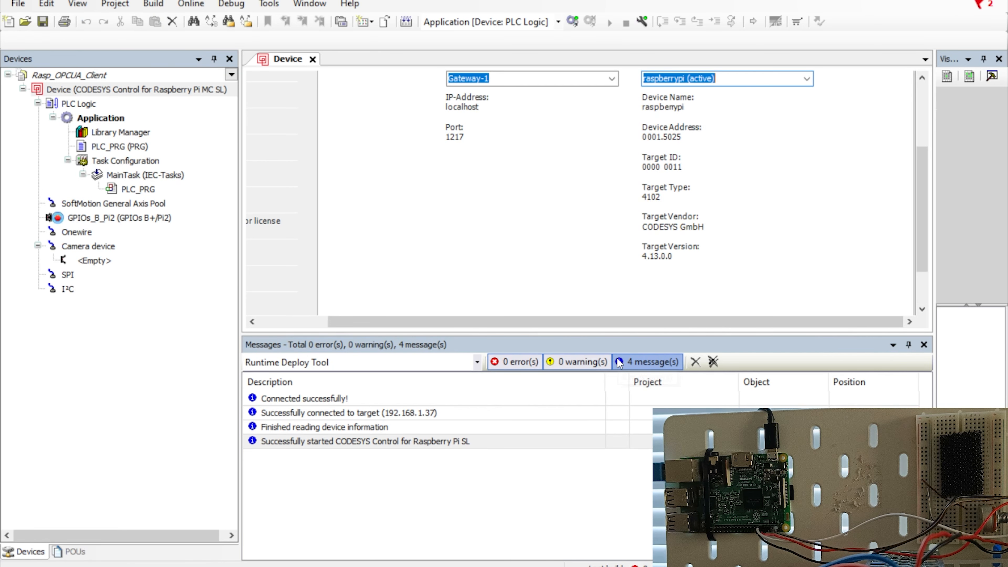
{"action": "scroll", "coordinate": [518, 208], "scroll_direction": "up", "scroll_amount": 3}
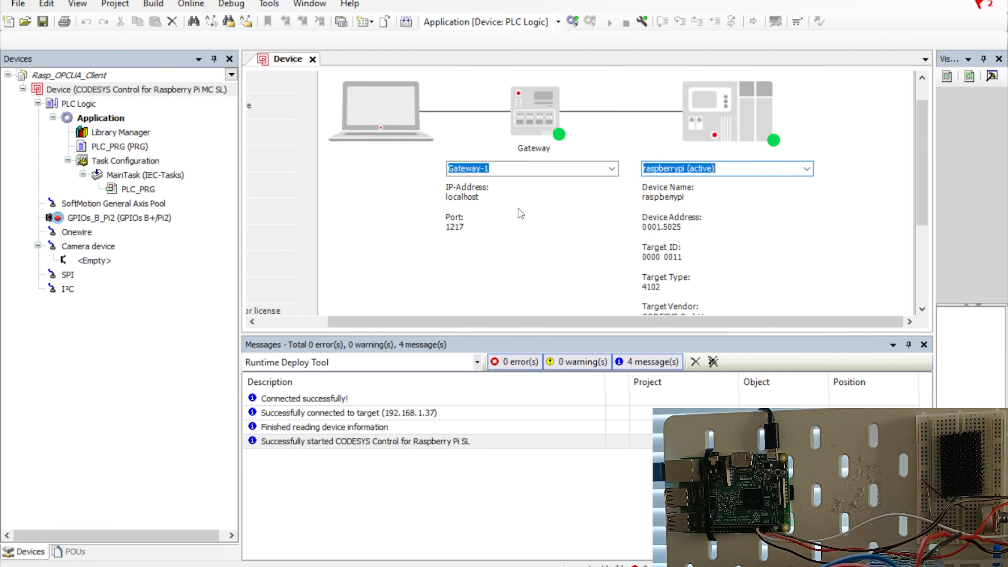
{"action": "scroll", "coordinate": [519, 213], "scroll_direction": "down", "scroll_amount": 2}
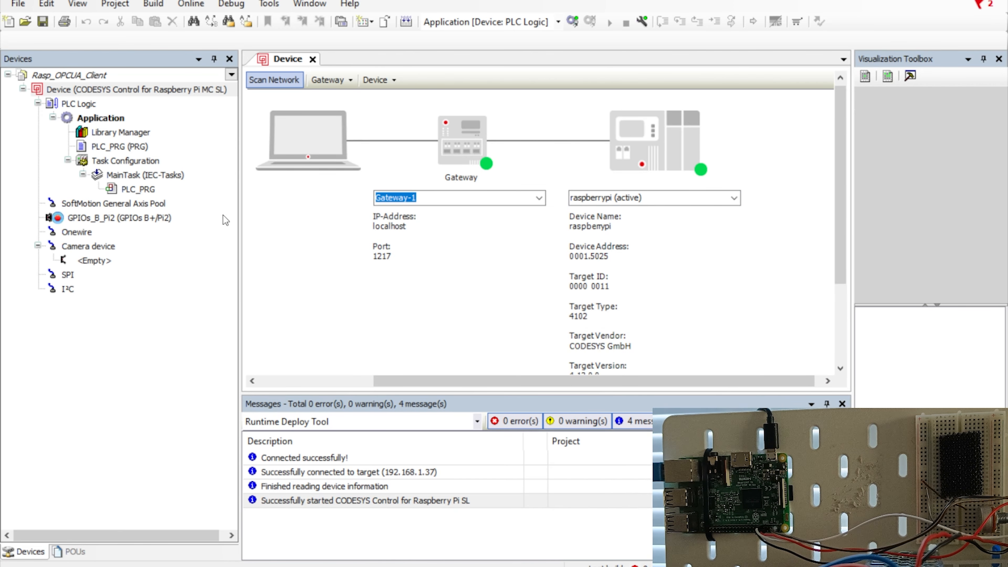
{"action": "mouse_move", "coordinate": [239, 217]}
{"action": "left_mouse_down"}
{"action": "mouse_move", "coordinate": [211, 219]}
{"action": "mouse_move", "coordinate": [245, 220]}
{"action": "left_mouse_up"}
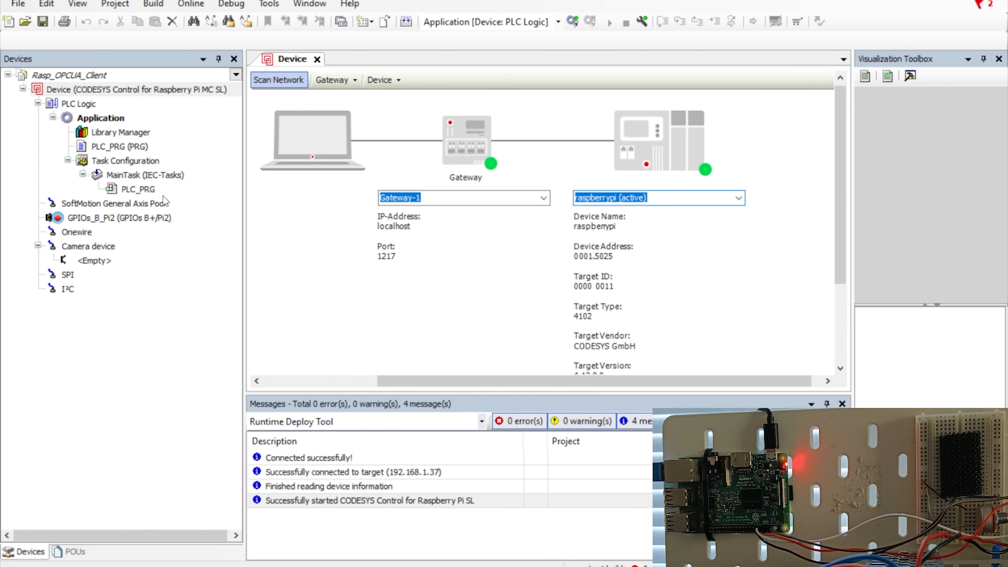
Add a Data Sources Manager to the Application.
{"action": "left_click", "coordinate": [84, 121]}
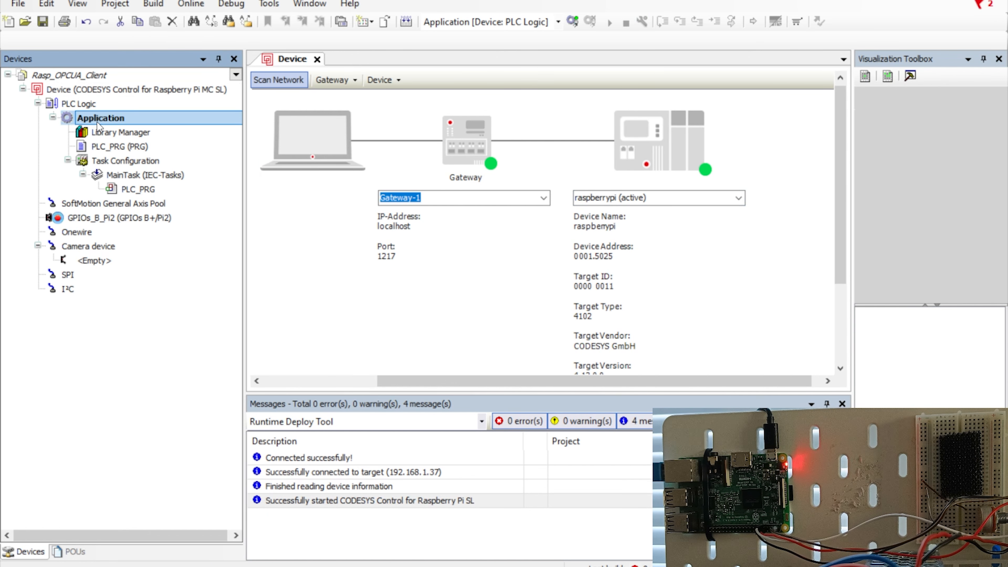
{"action": "right_click", "coordinate": [98, 121]}
{"action": "mouse_move", "coordinate": [167, 239]}
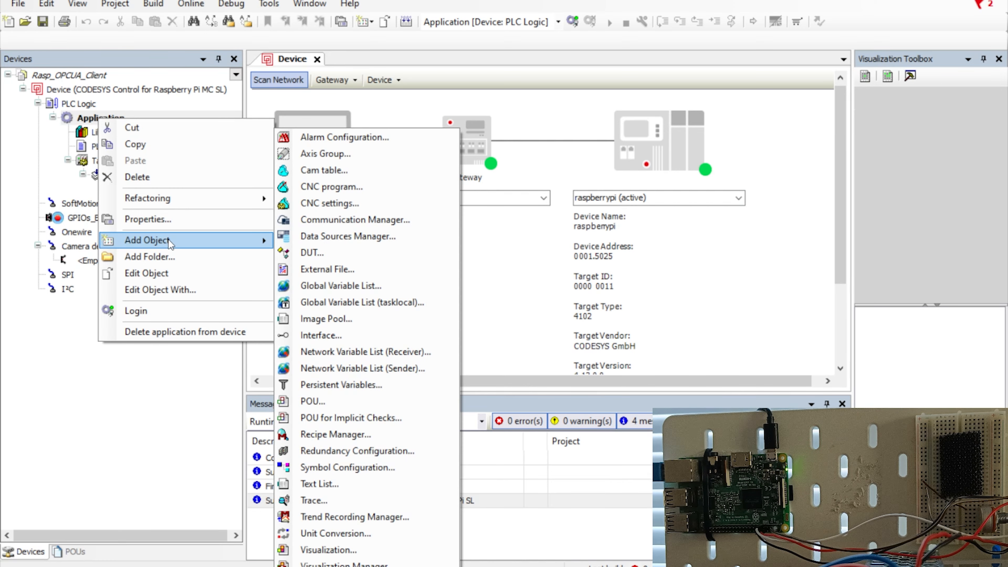
{"action": "left_click", "coordinate": [340, 237]}
{"action": "left_click", "coordinate": [526, 443]}
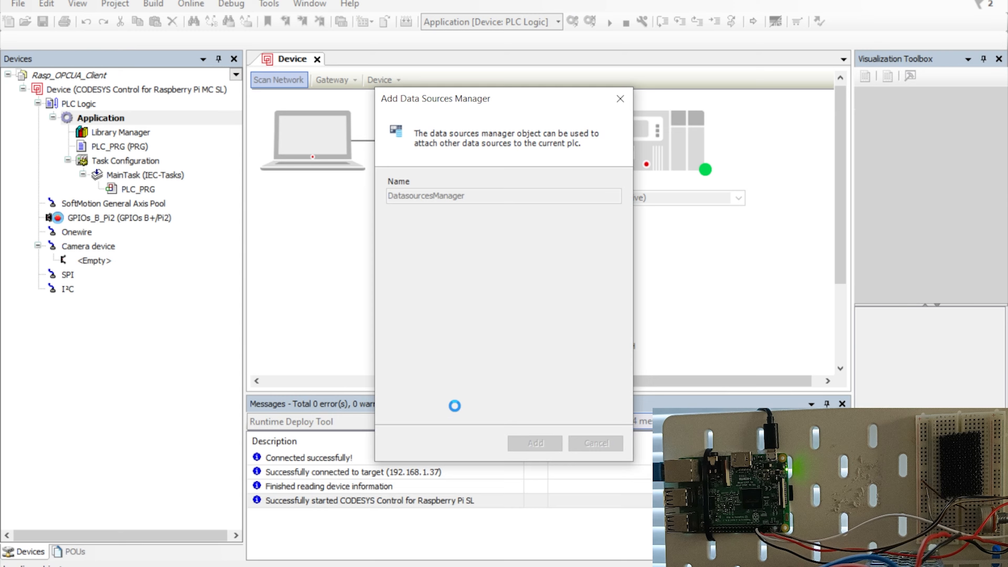
Add an OPC UA Server data source named Datasource and begin entering its Server URI.
{"action": "left_click", "coordinate": [134, 131]}
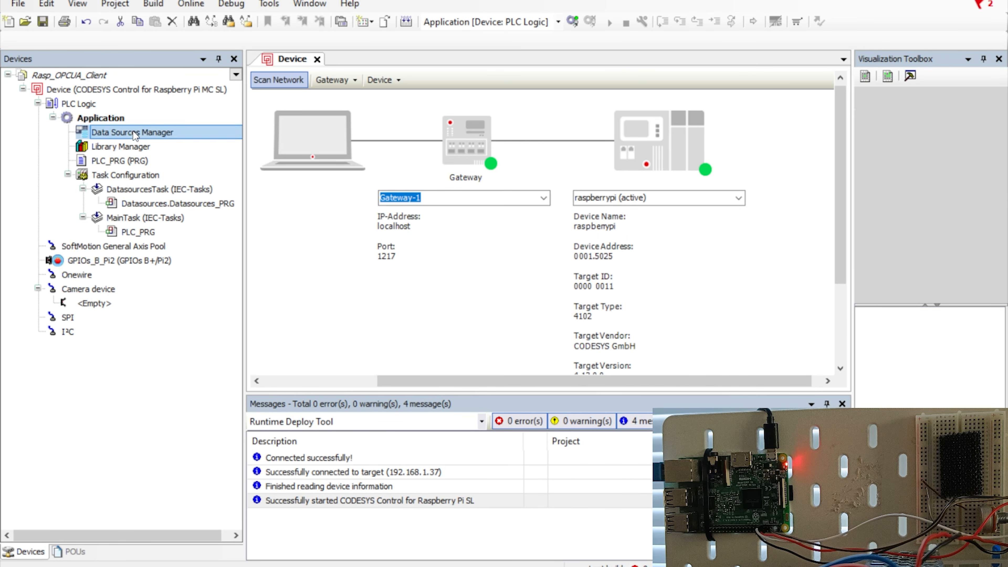
{"action": "right_click", "coordinate": [134, 131]}
{"action": "mouse_move", "coordinate": [198, 230]}
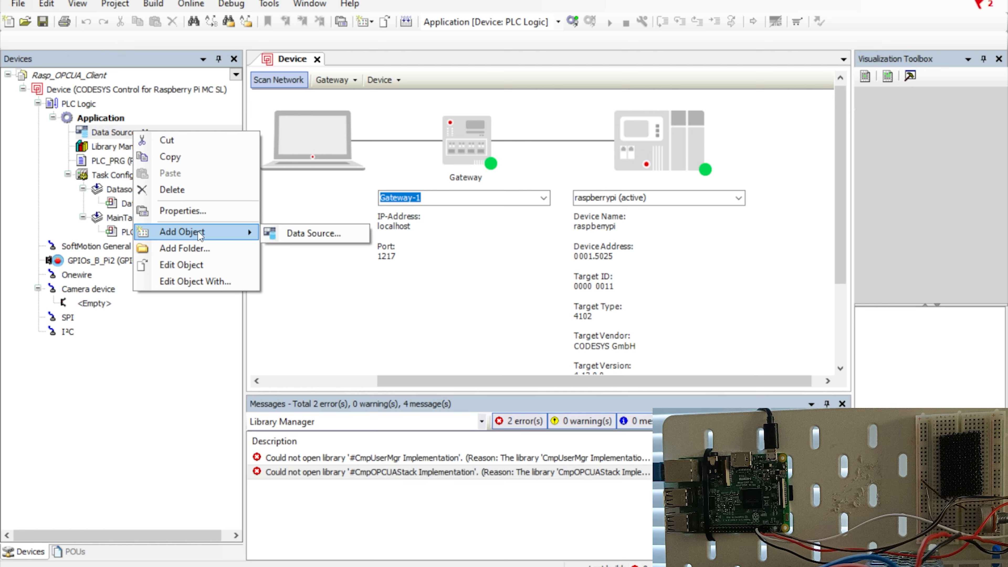
{"action": "left_click", "coordinate": [309, 230]}
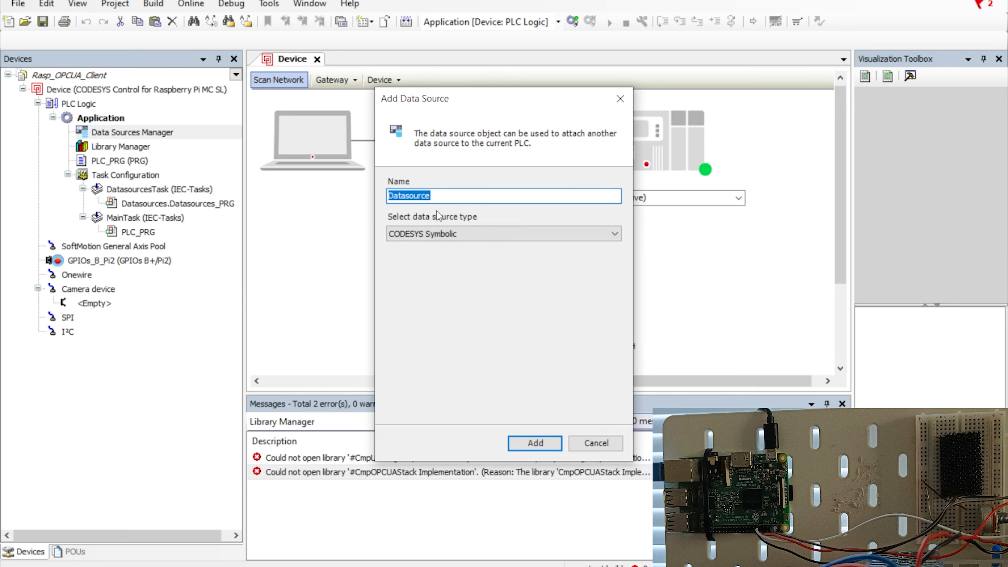
{"action": "left_click", "coordinate": [436, 233]}
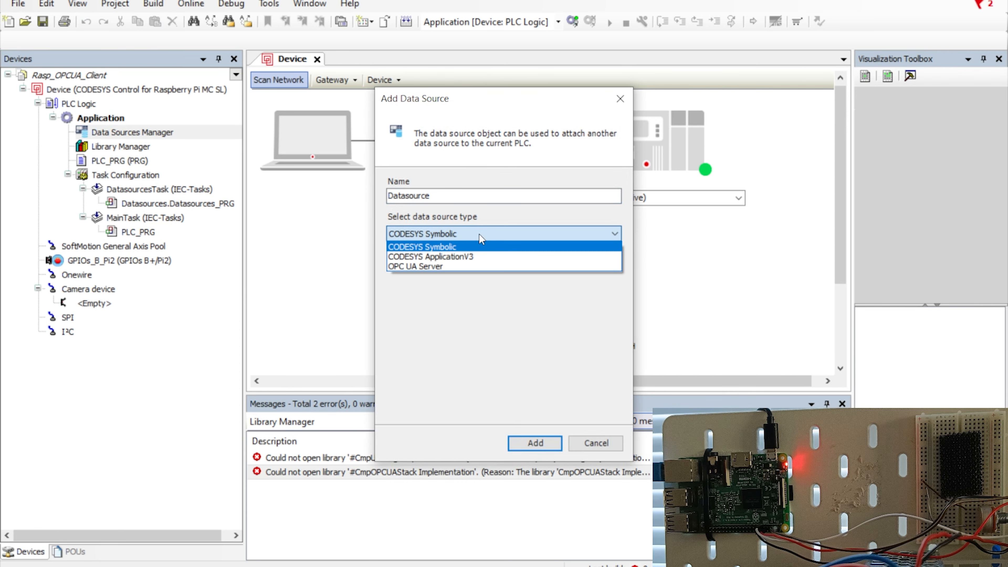
{"action": "left_click", "coordinate": [439, 268]}
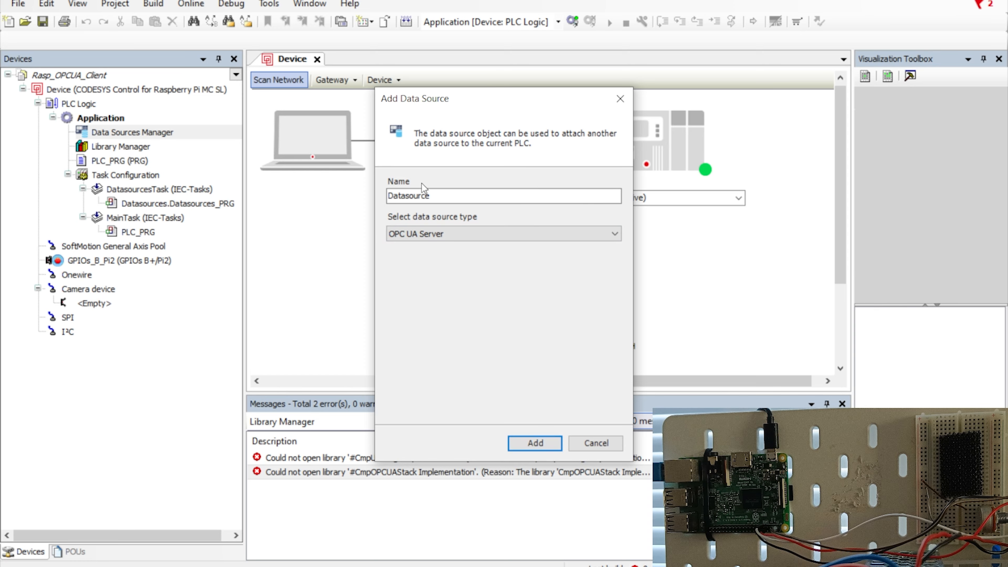
{"action": "left_click", "coordinate": [534, 443]}
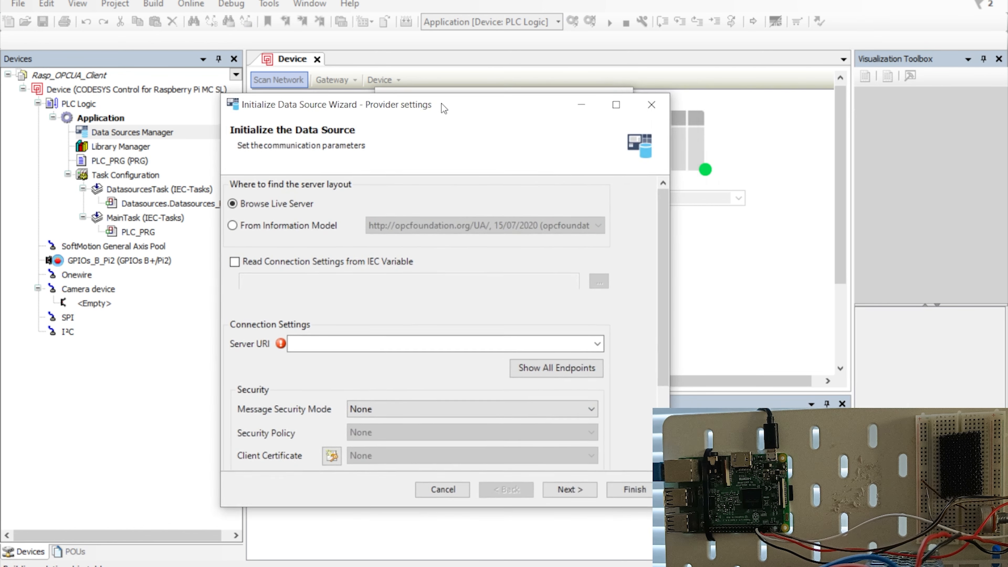
{"action": "left_click_drag", "start_coordinate": [443, 104], "coordinate": [468, 81]}
{"action": "left_click", "coordinate": [348, 321]}
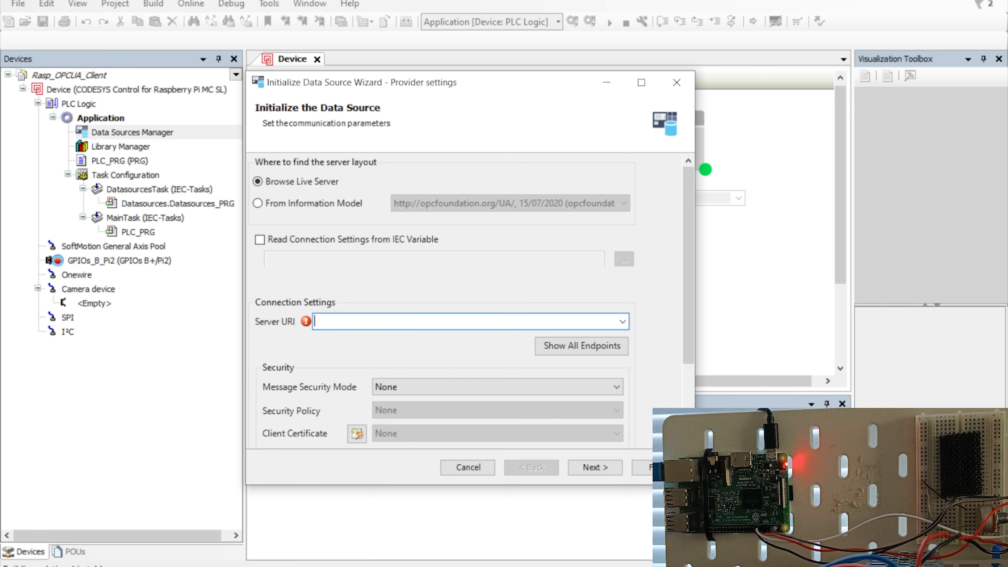
{"action": "left_click", "coordinate": [484, 461]}
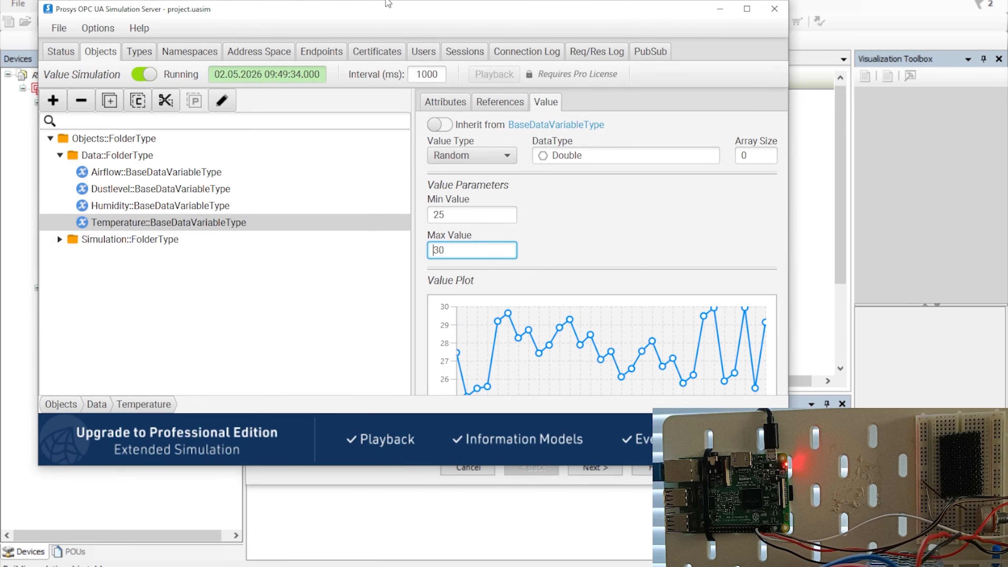
Copy the UA TCP connection address from the server's Status page, then minimize Prosys.
{"action": "left_click_drag", "start_coordinate": [383, 10], "coordinate": [450, 3]}
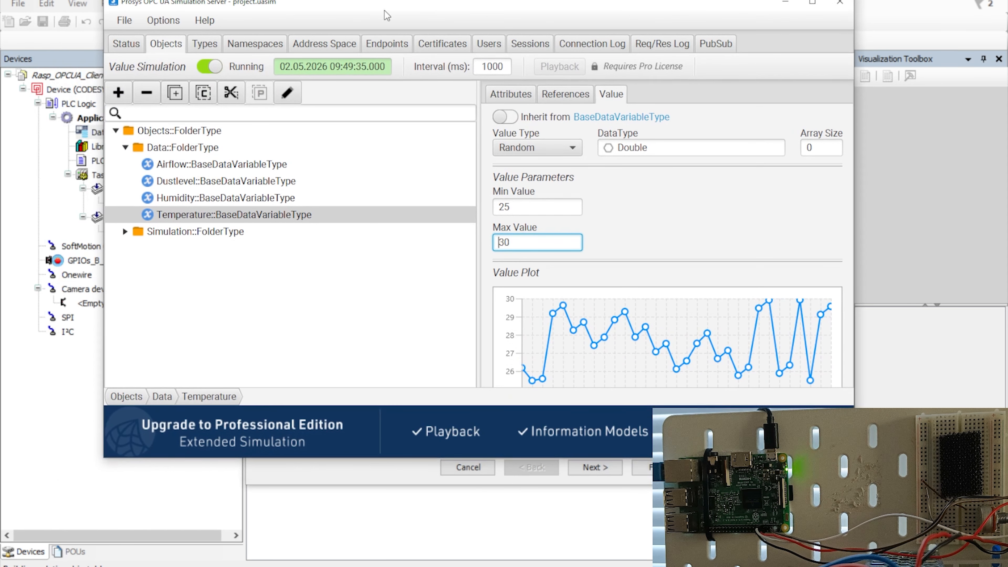
{"action": "left_click", "coordinate": [128, 43]}
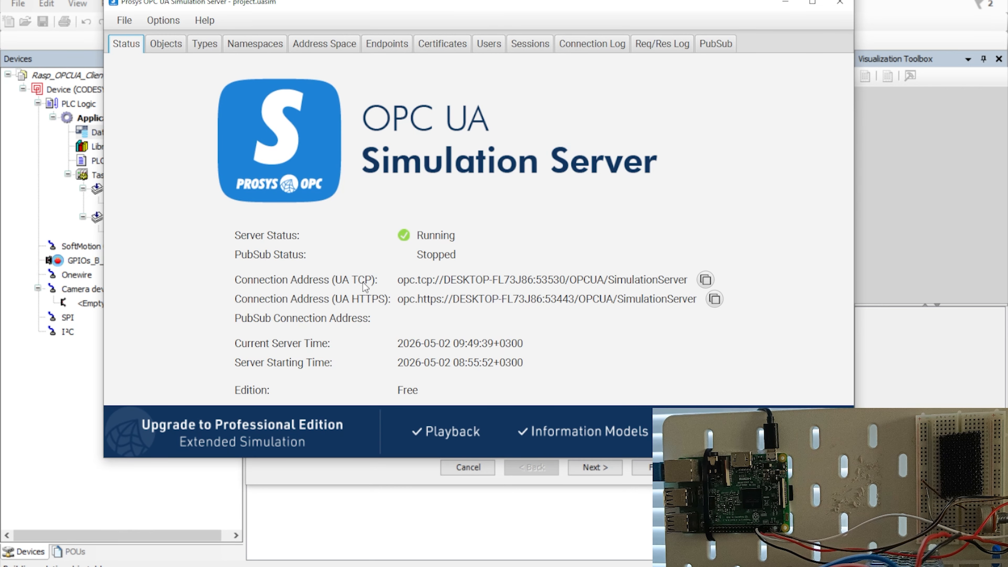
{"action": "left_click_drag", "start_coordinate": [398, 279], "coordinate": [691, 279]}
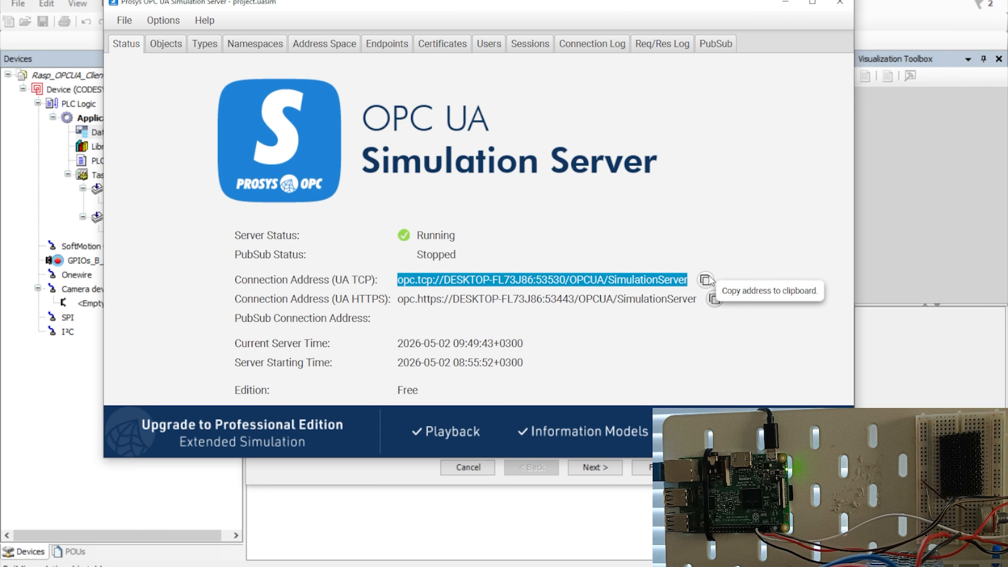
{"action": "left_click", "coordinate": [479, 281]}
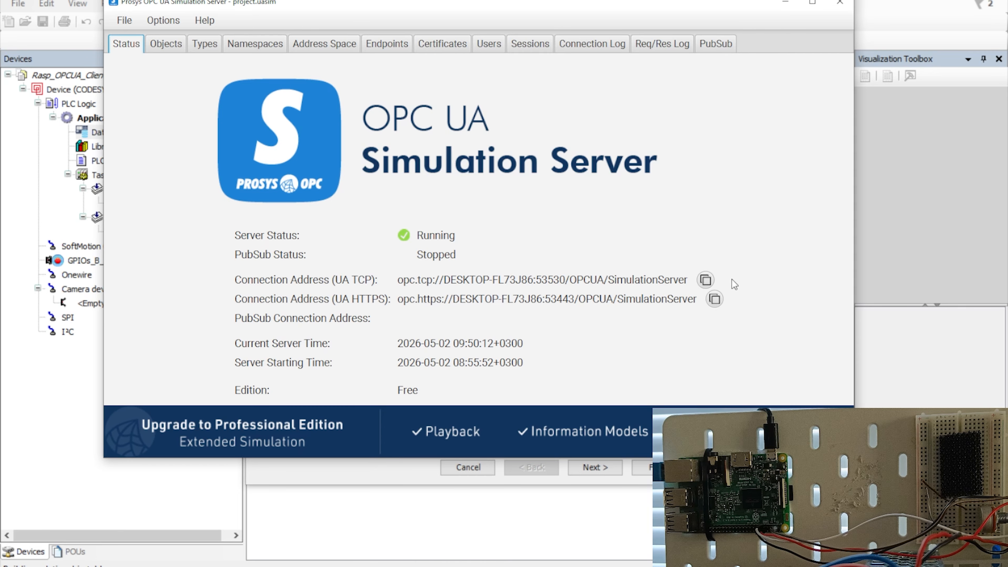
{"action": "left_click", "coordinate": [705, 280]}
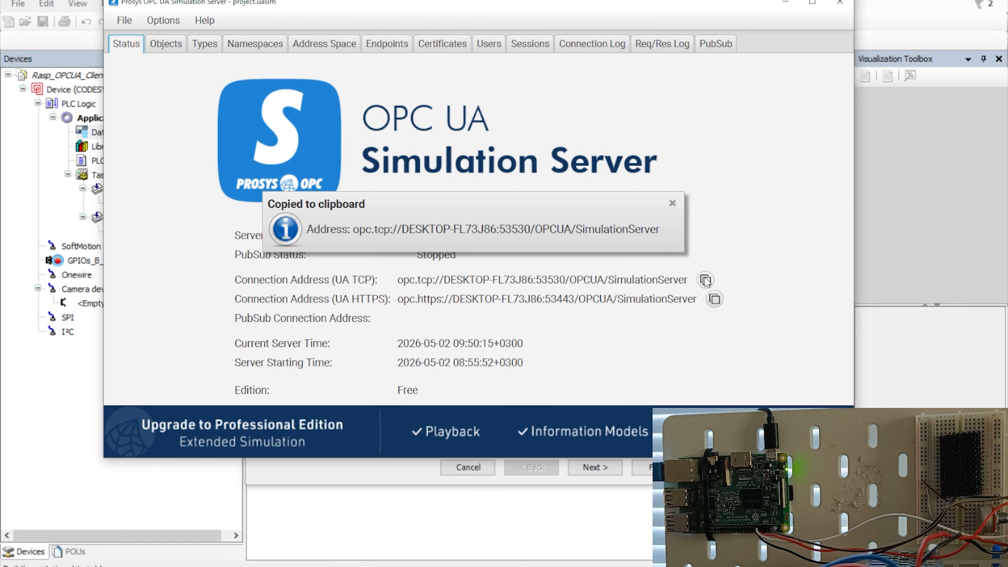
{"action": "left_click", "coordinate": [785, 3]}
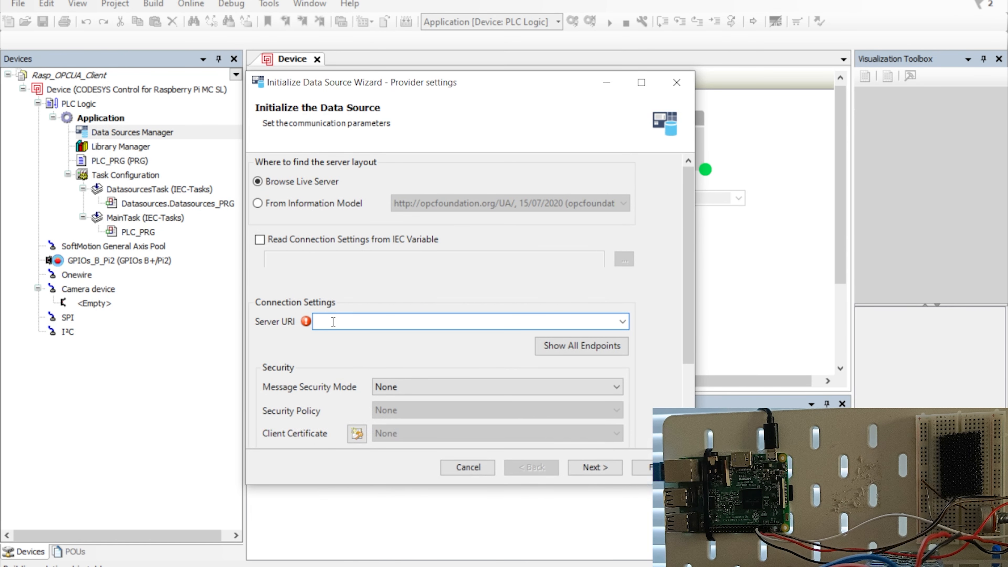
Paste opc.tcp://DESKTOP-FL73J86:53530/OPCUA/SimulationServer into Server URI and highlight the DESKTOP-FL73J86 host name.
{"action": "key", "text": "ctrl+v"}
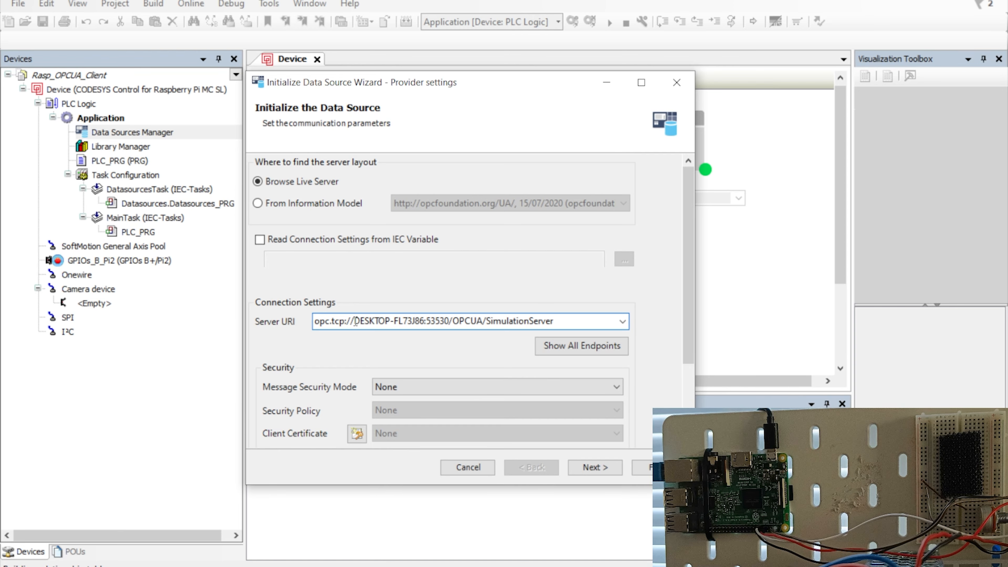
{"action": "left_click_drag", "start_coordinate": [354, 320], "coordinate": [424, 320]}
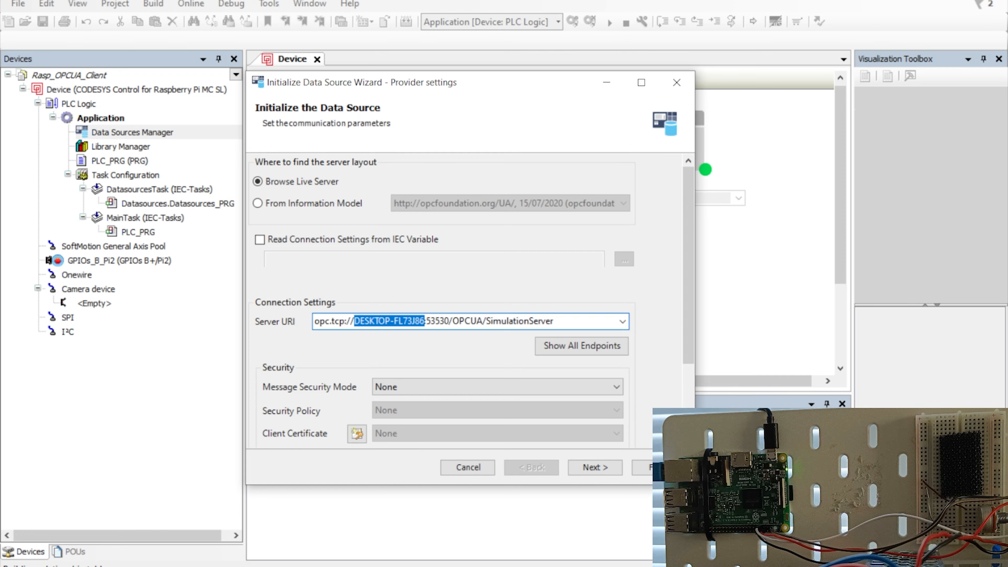
{"action": "key", "text": "super"}
{"action": "left_click_drag", "start_coordinate": [1007, 124], "coordinate": [522, 108]}
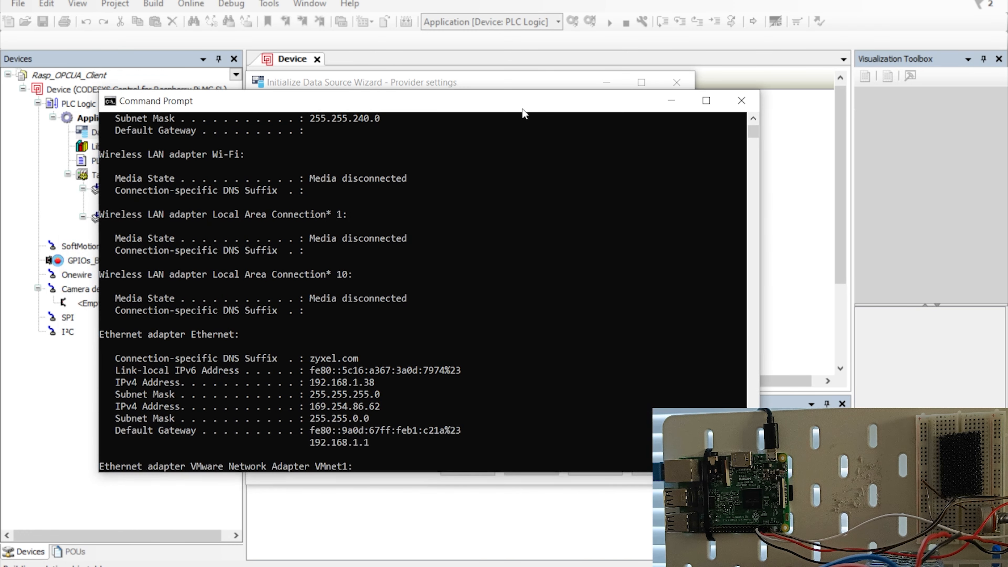
Run ipconfig and locate the Ethernet adapter's IPv4 address 192.168.1.38.
{"action": "scroll", "coordinate": [429, 387], "scroll_direction": "down", "scroll_amount": 15}
{"action": "scroll", "coordinate": [413, 397], "scroll_direction": "up", "scroll_amount": 5}
{"action": "left_click", "coordinate": [404, 358]}
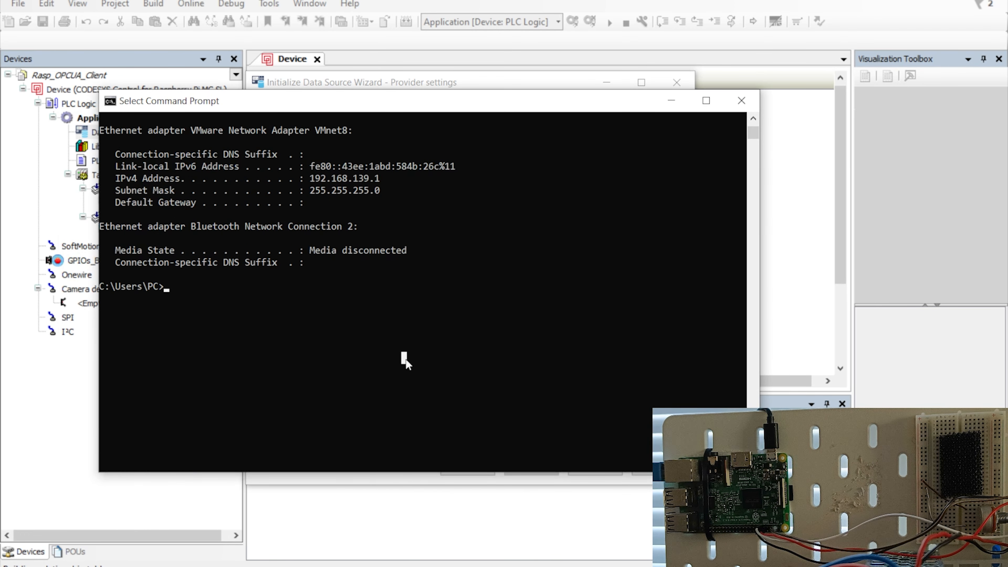
{"action": "type", "text": "ipconfig"}
{"action": "key", "text": "Return"}
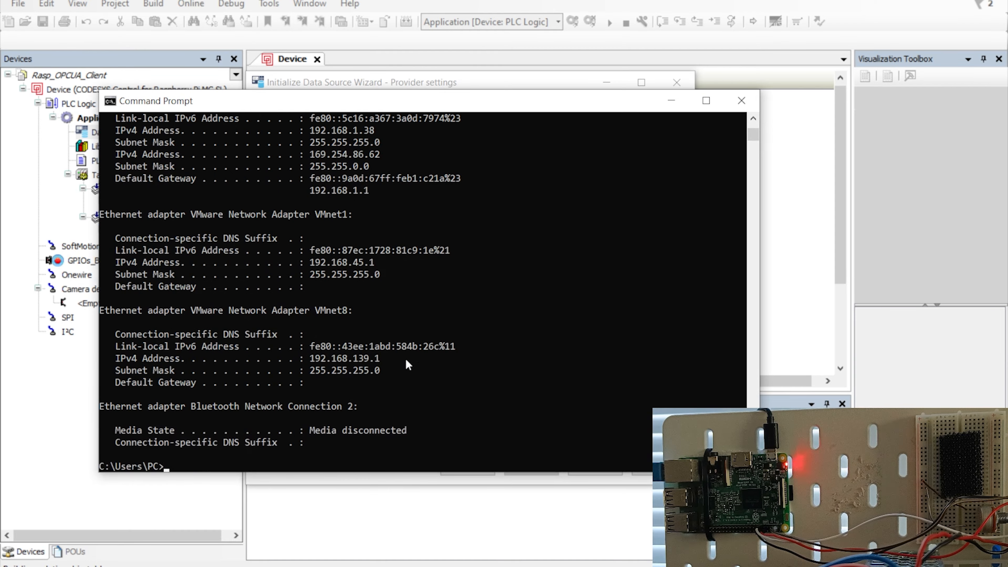
{"action": "scroll", "coordinate": [420, 253], "scroll_direction": "up", "scroll_amount": 3}
{"action": "scroll", "coordinate": [419, 251], "scroll_direction": "up", "scroll_amount": 20}
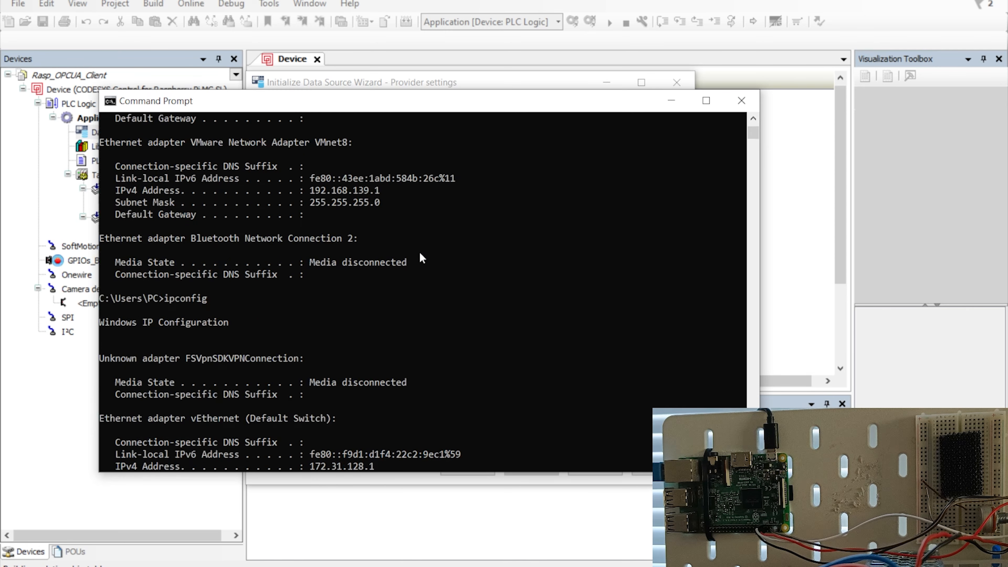
{"action": "scroll", "coordinate": [419, 251], "scroll_direction": "up", "scroll_amount": 2}
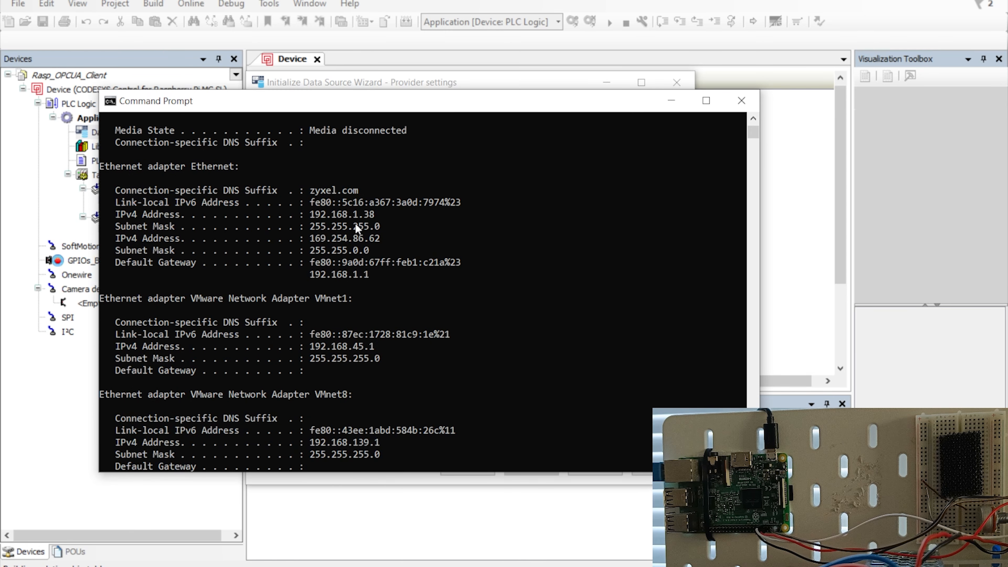
{"action": "left_click_drag", "start_coordinate": [379, 216], "coordinate": [340, 214]}
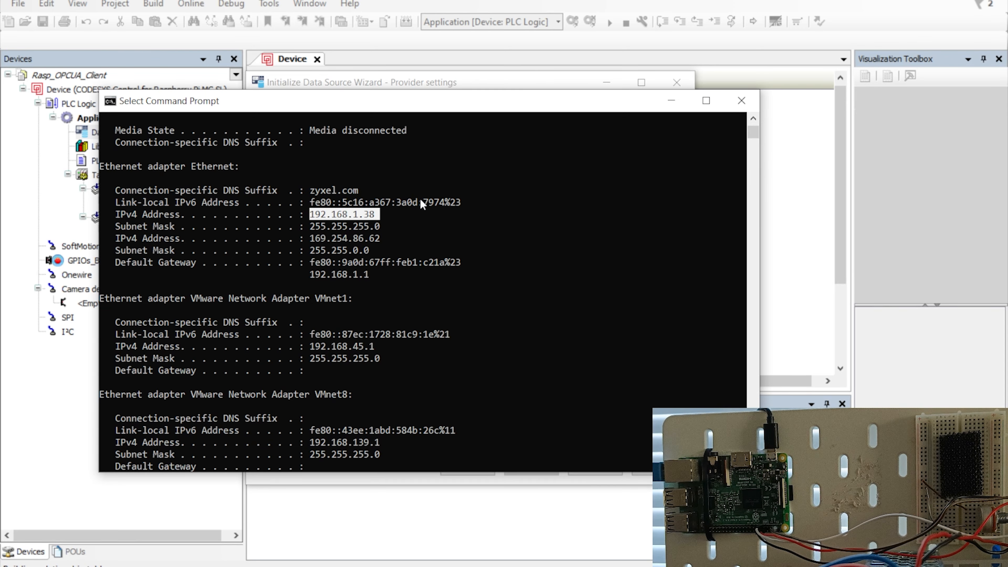
{"action": "left_click", "coordinate": [373, 215]}
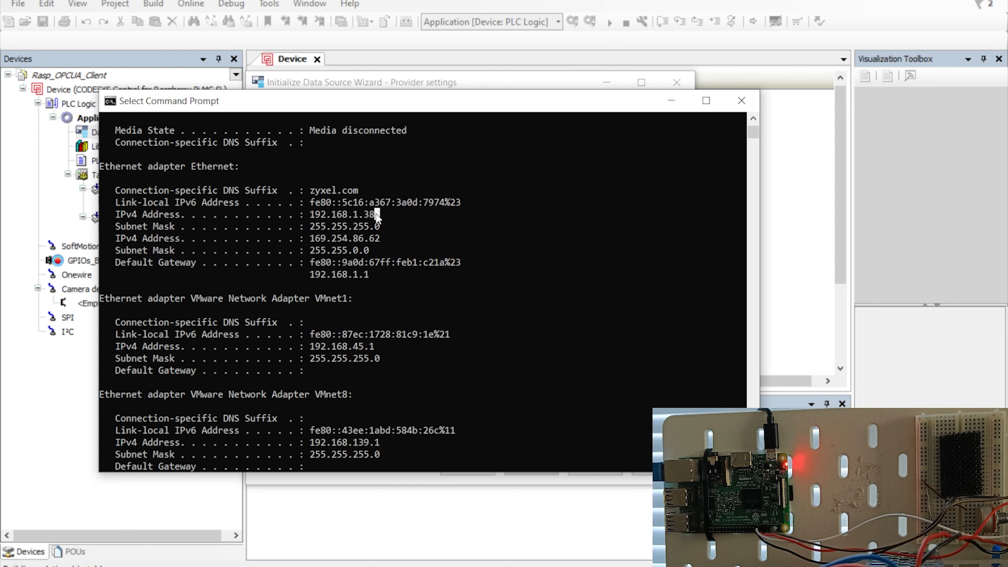
{"action": "left_click_drag", "start_coordinate": [378, 217], "coordinate": [308, 227]}
Replace the URI host name with 192.168.1.38, correcting the 172 typo, and advance to Browse data items.
{"action": "left_click", "coordinate": [675, 100]}
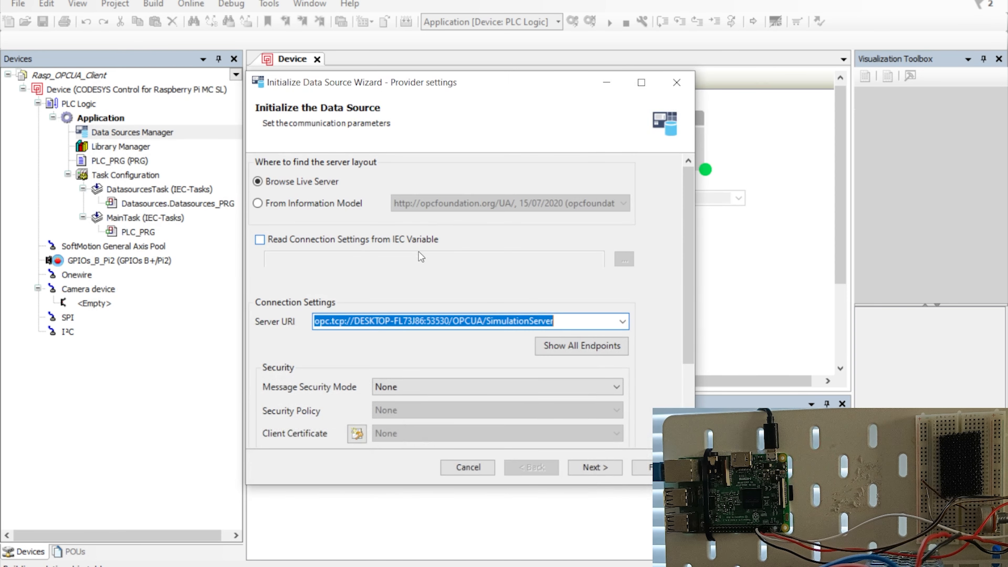
{"action": "left_click", "coordinate": [403, 321]}
{"action": "left_click_drag", "start_coordinate": [424, 320], "coordinate": [357, 323]}
{"action": "key", "text": "BackSpace"}
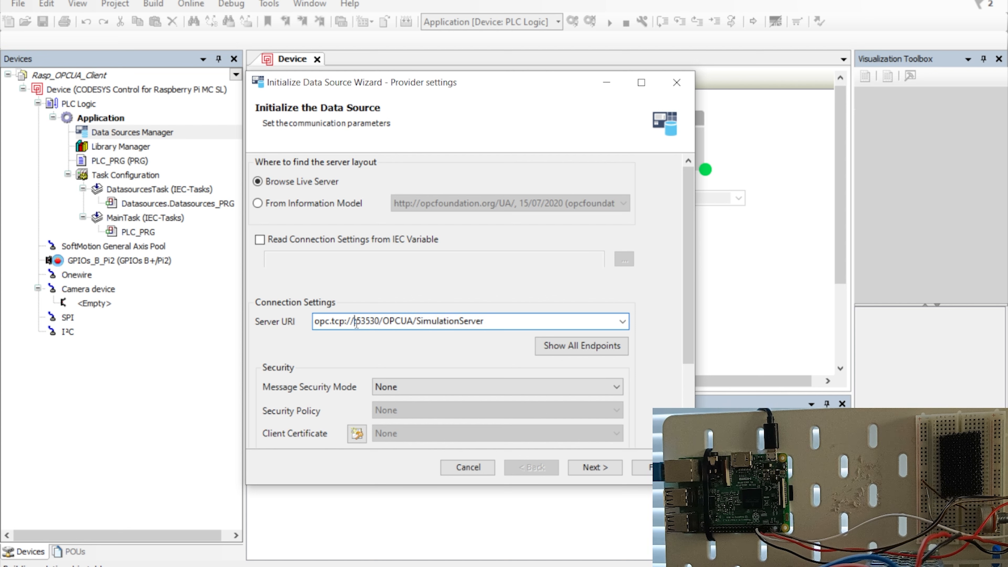
{"action": "type", "text": "172"}
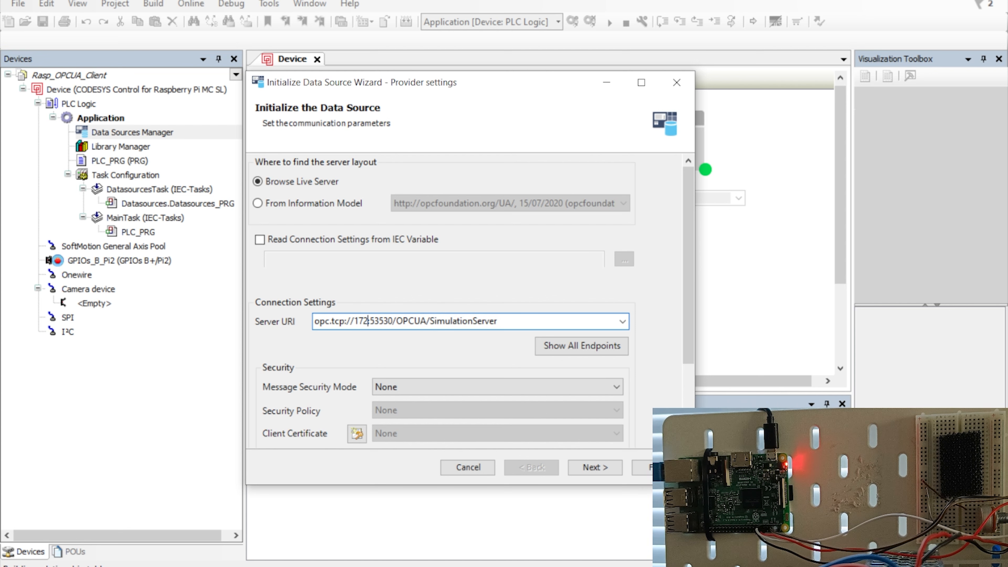
{"action": "type", "text": ".168.1."}
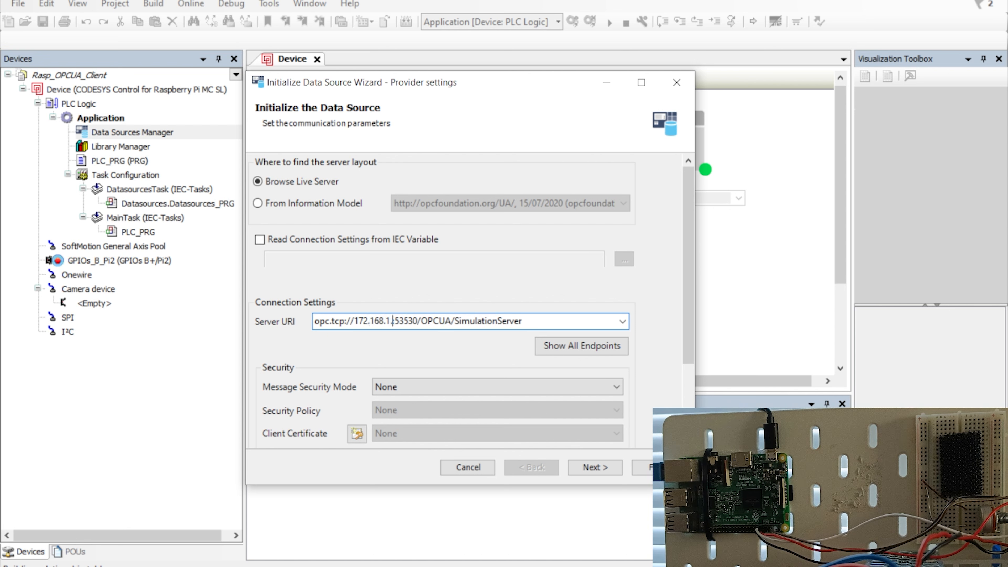
{"action": "type", "text": "38"}
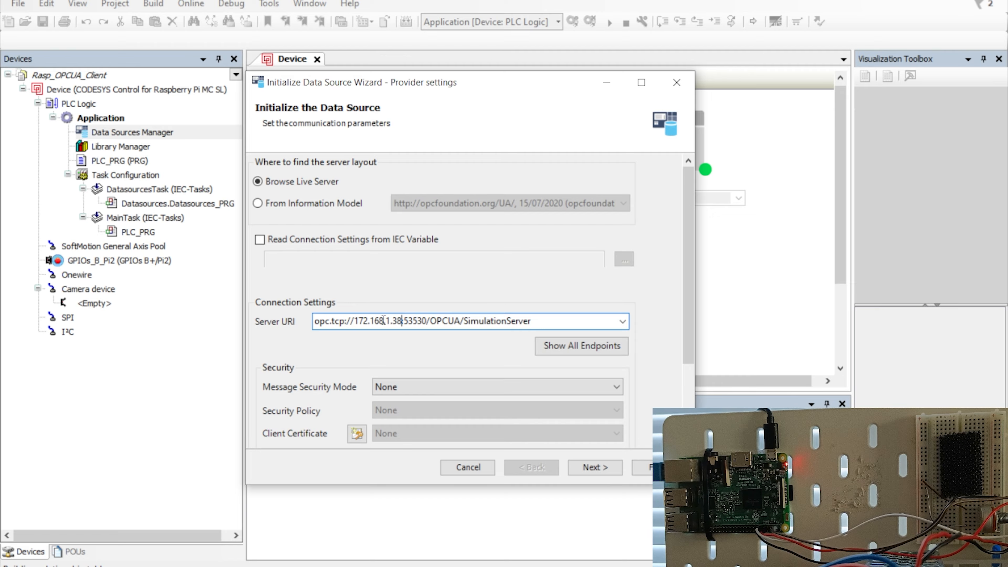
{"action": "left_click", "coordinate": [368, 322]}
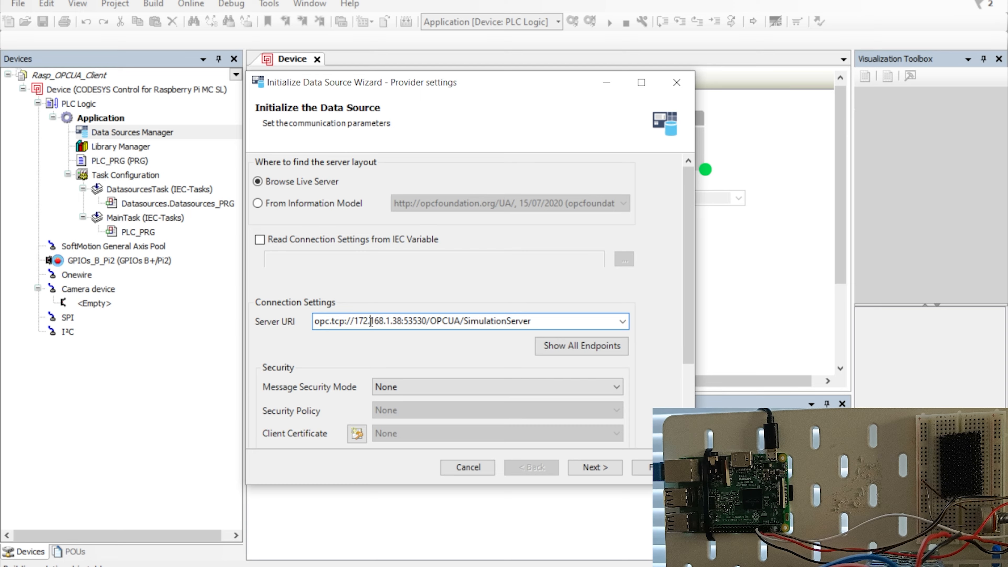
{"action": "key", "text": "BackSpace"}
{"action": "key", "text": "BackSpace"}
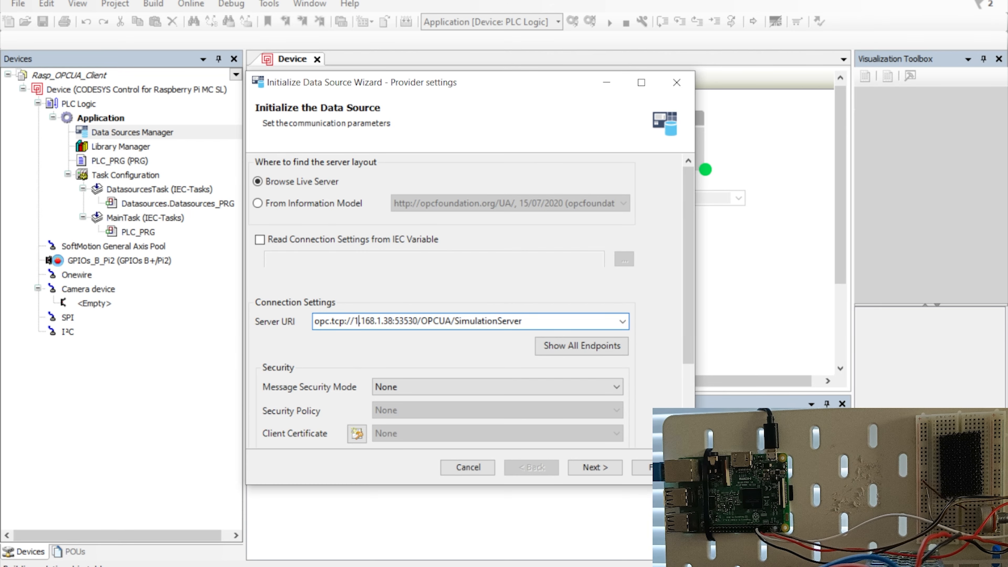
{"action": "type", "text": "92"}
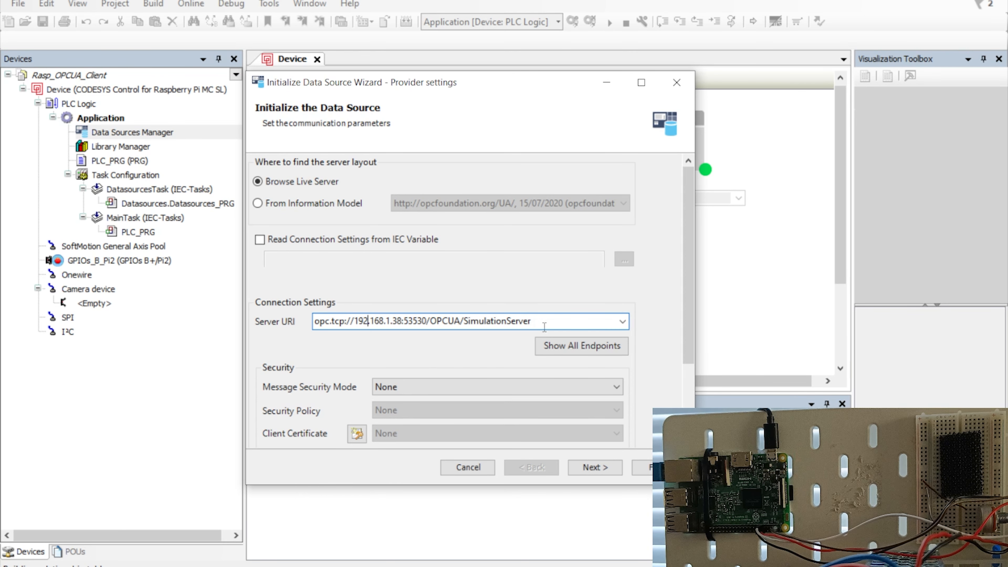
{"action": "left_click", "coordinate": [597, 467]}
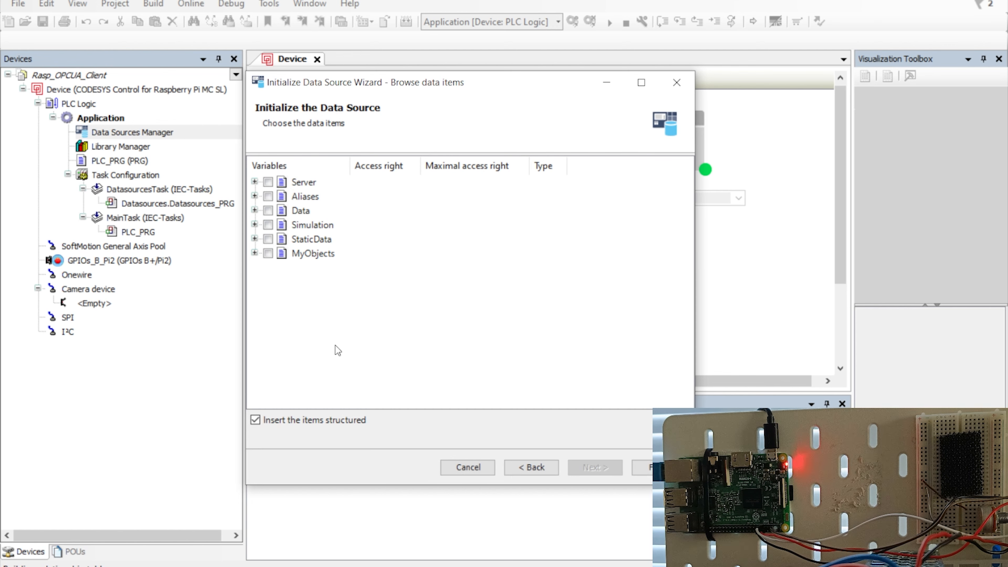
{"action": "key", "text": "alt+Tab"}
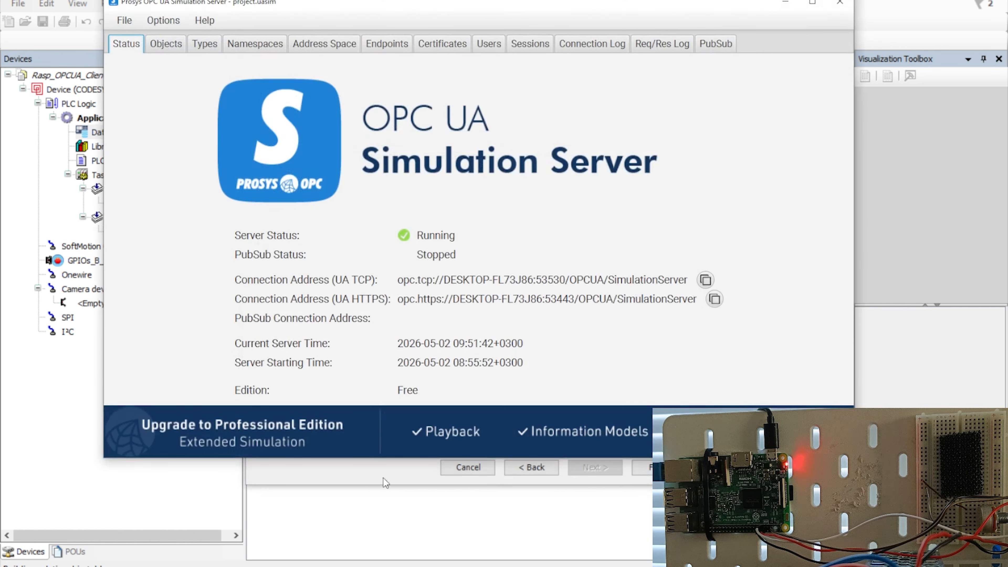
In Prosys Objects, inspect the Data folder's Airflow, Humidity and Temperature settings, then select Data in CODESYS.
{"action": "left_click", "coordinate": [162, 42]}
{"action": "left_click", "coordinate": [169, 147]}
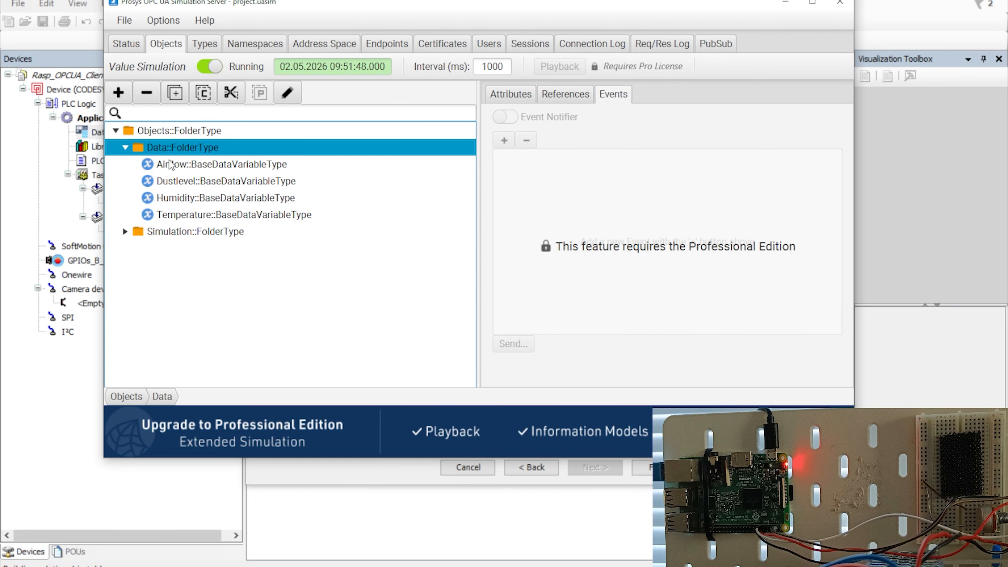
{"action": "left_click", "coordinate": [171, 164]}
{"action": "left_click", "coordinate": [173, 197]}
{"action": "left_click", "coordinate": [175, 215]}
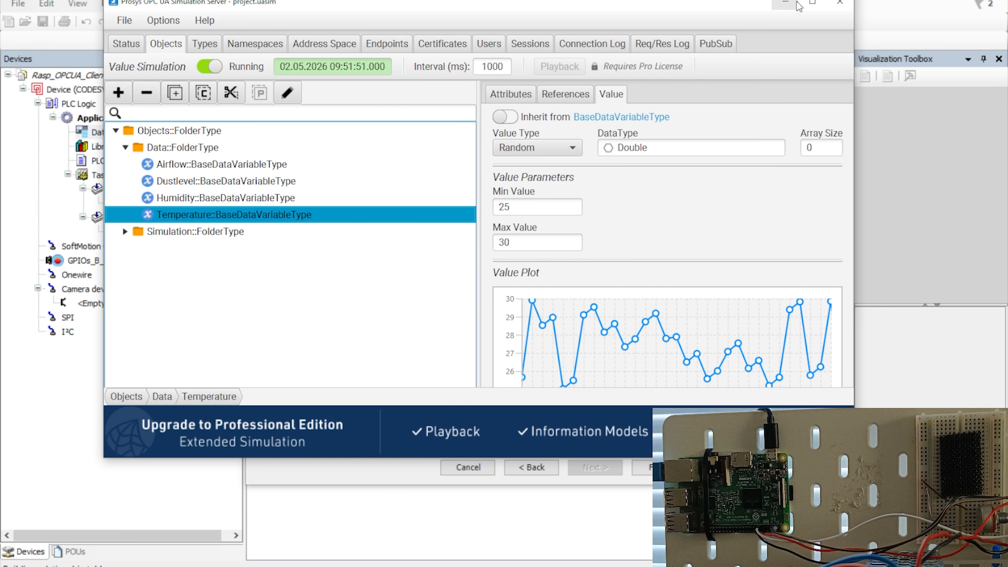
{"action": "key", "text": "alt+Tab"}
{"action": "left_click", "coordinate": [298, 211]}
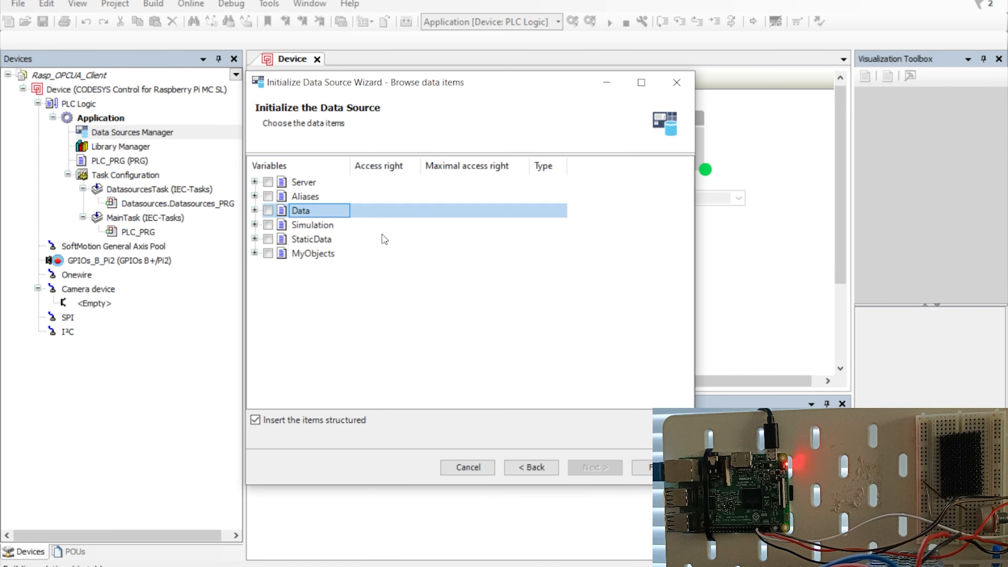
Tick Temperature, Humidity, Airflow and Dustlevel under Data, keep structured insertion, and finish the wizard.
{"action": "left_click", "coordinate": [255, 210]}
{"action": "key", "text": "Down"}
{"action": "key", "text": "Down"}
{"action": "key", "text": "Down"}
{"action": "key", "text": "Down"}
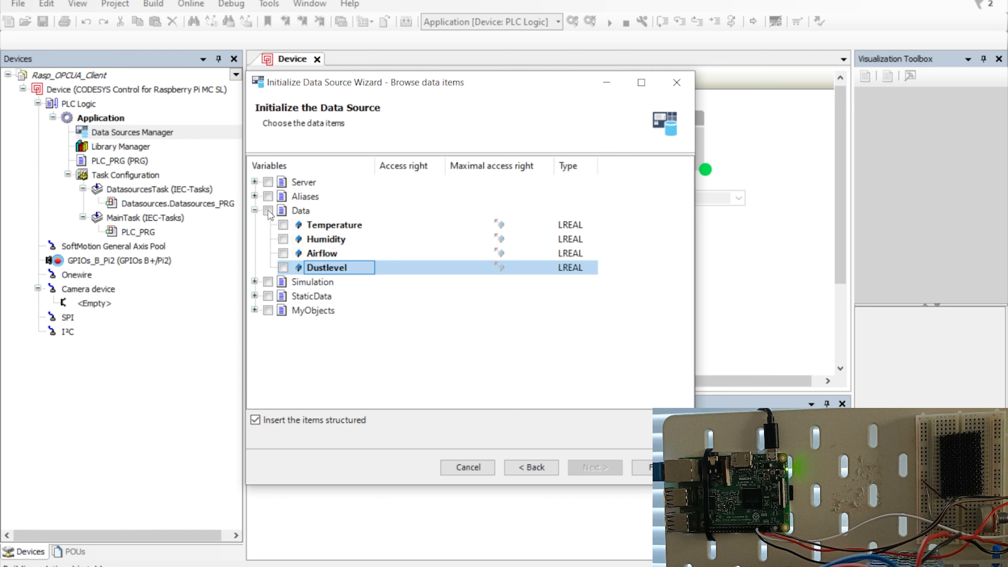
{"action": "left_click", "coordinate": [283, 239]}
{"action": "left_click", "coordinate": [283, 254]}
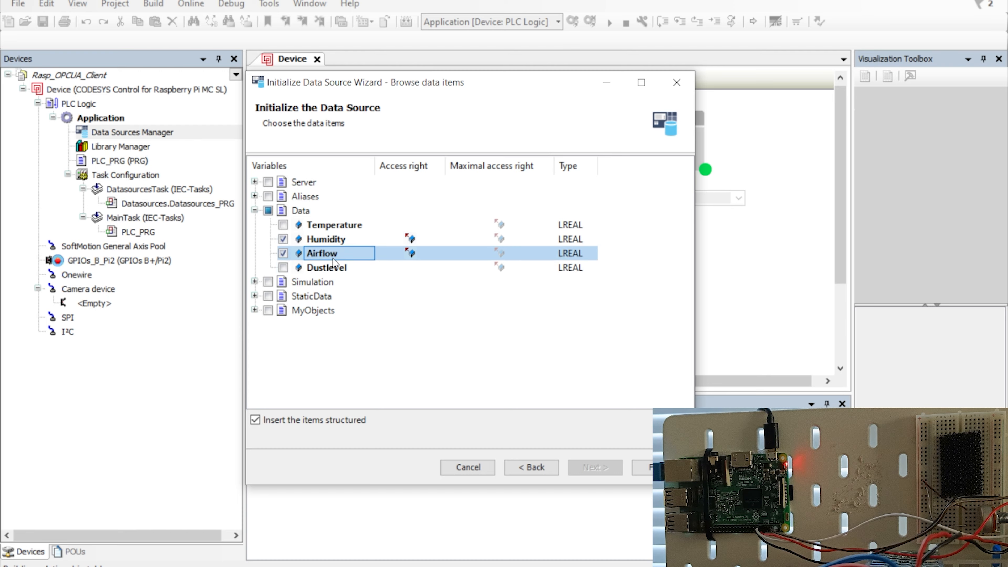
{"action": "left_click", "coordinate": [283, 267]}
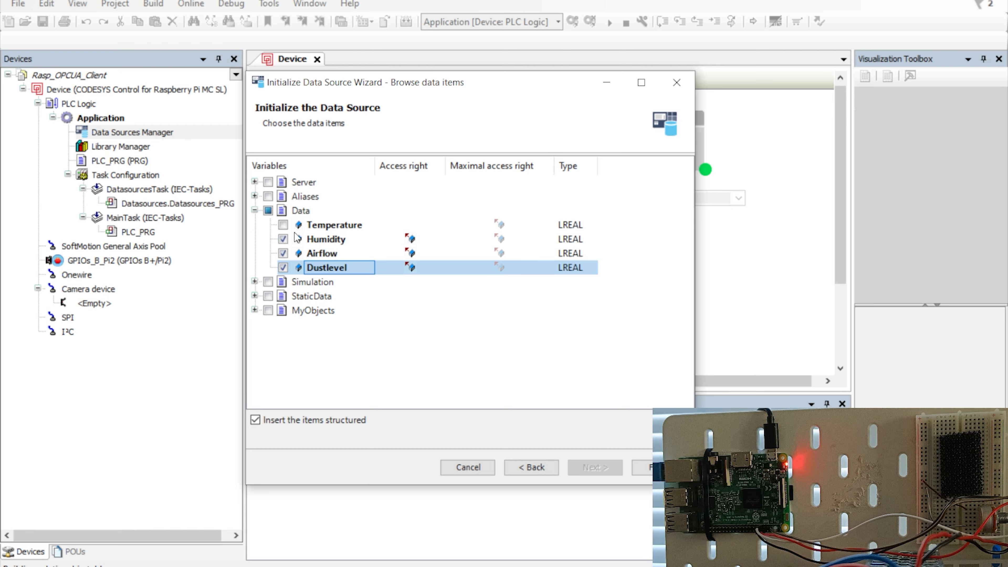
{"action": "left_click", "coordinate": [283, 224]}
{"action": "left_click", "coordinate": [269, 210]}
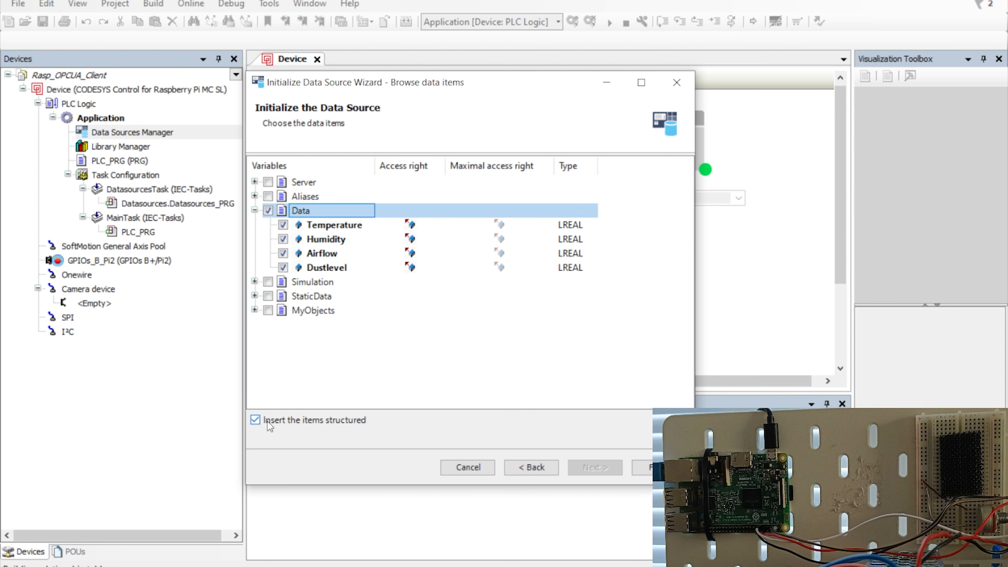
{"action": "left_click", "coordinate": [256, 421]}
{"action": "left_click", "coordinate": [257, 420]}
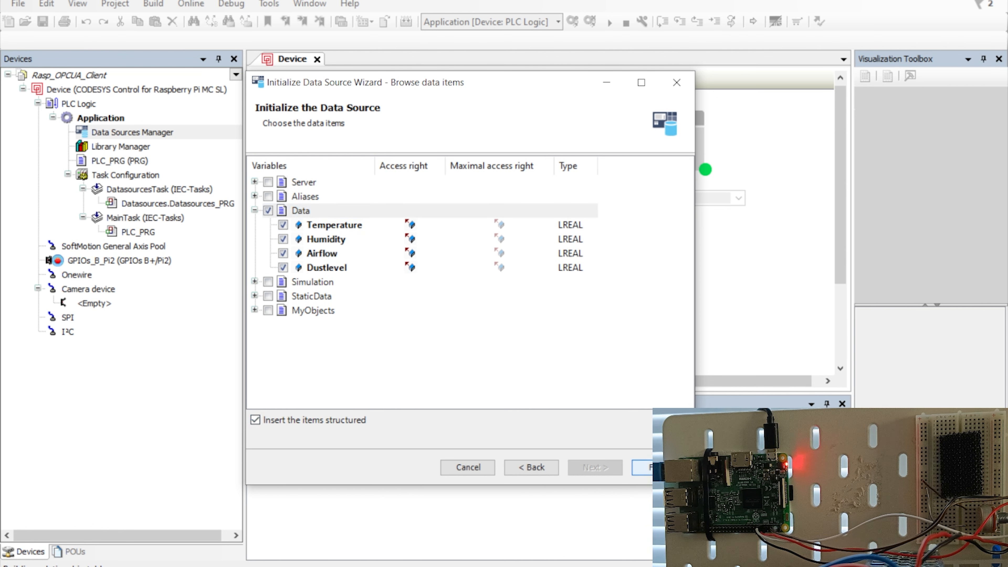
{"action": "left_click", "coordinate": [645, 467]}
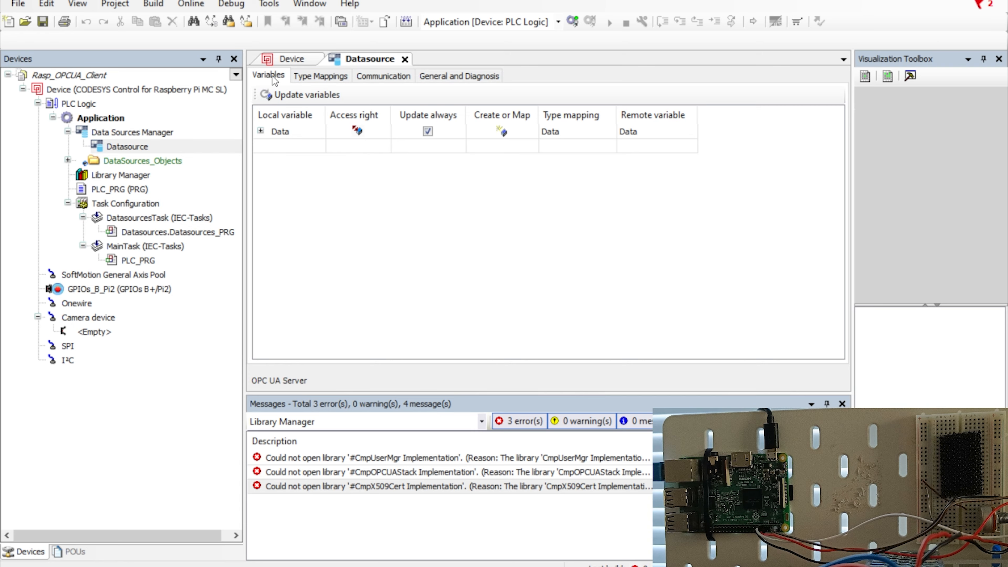
Expand the Data mapping and review Type Mappings, Communication and the 200 ms update rate.
{"action": "left_click", "coordinate": [260, 131]}
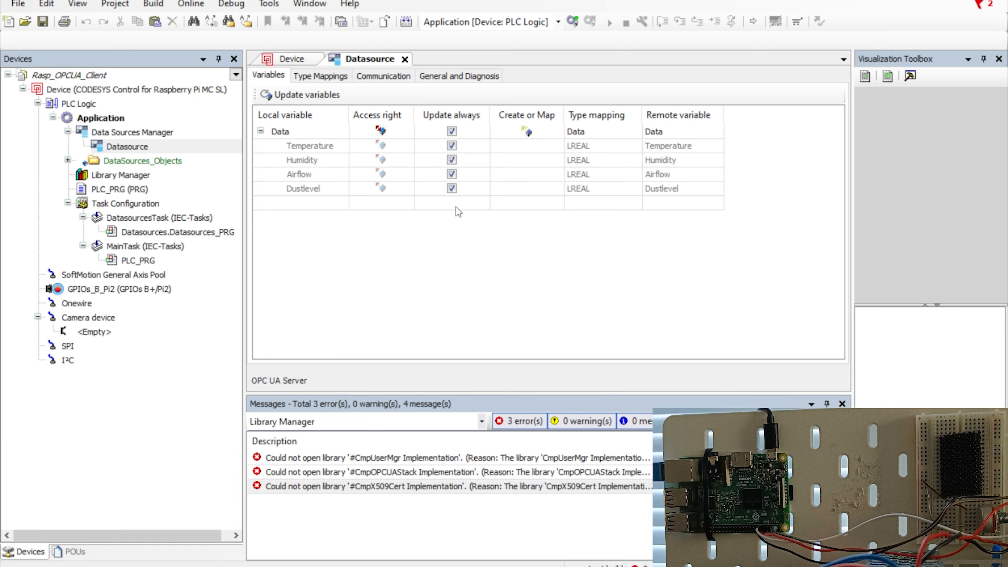
{"action": "left_click", "coordinate": [325, 76]}
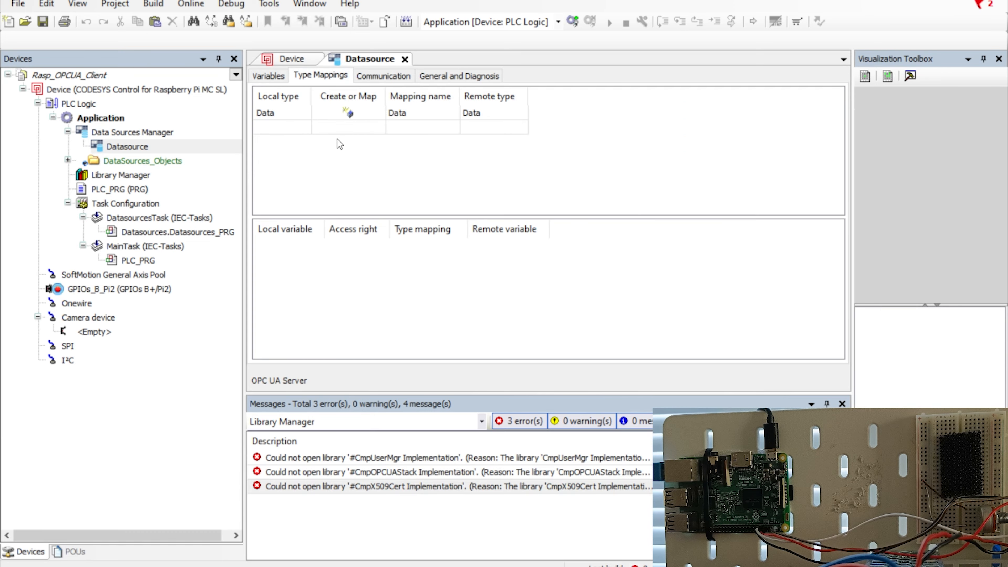
{"action": "left_click", "coordinate": [363, 76]}
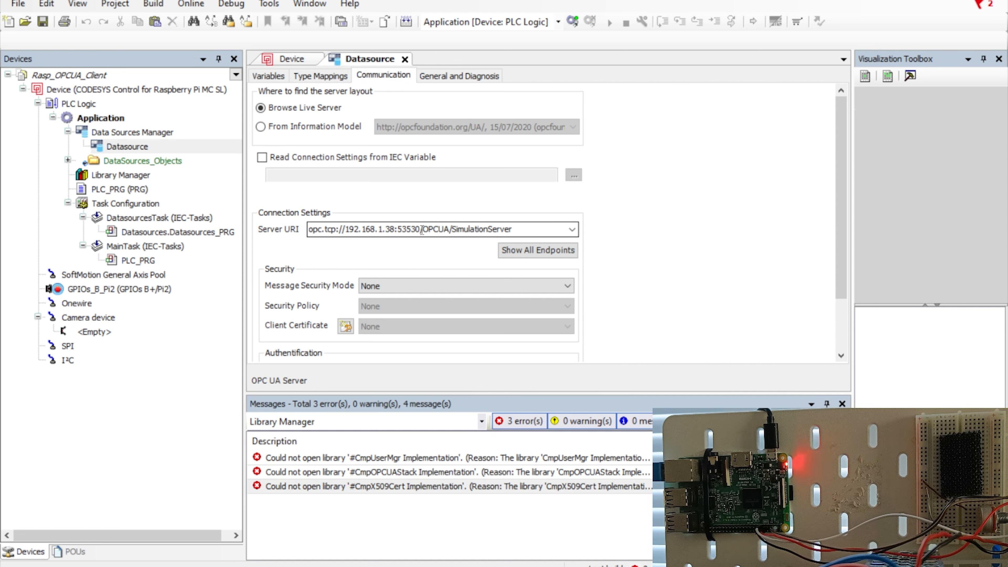
{"action": "scroll", "coordinate": [420, 241], "scroll_direction": "down", "scroll_amount": 3}
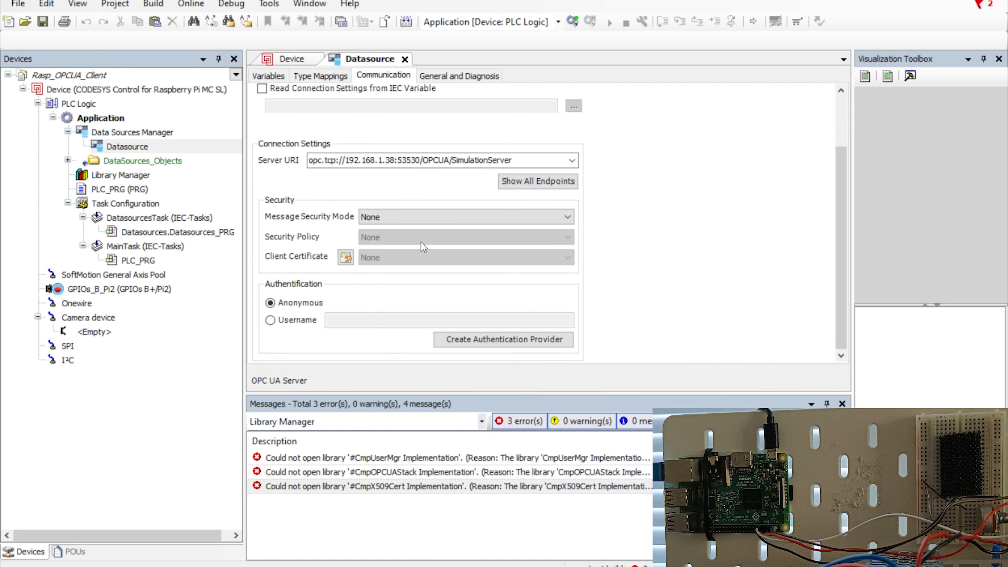
{"action": "scroll", "coordinate": [424, 246], "scroll_direction": "up", "scroll_amount": 3}
{"action": "left_click", "coordinate": [436, 81]}
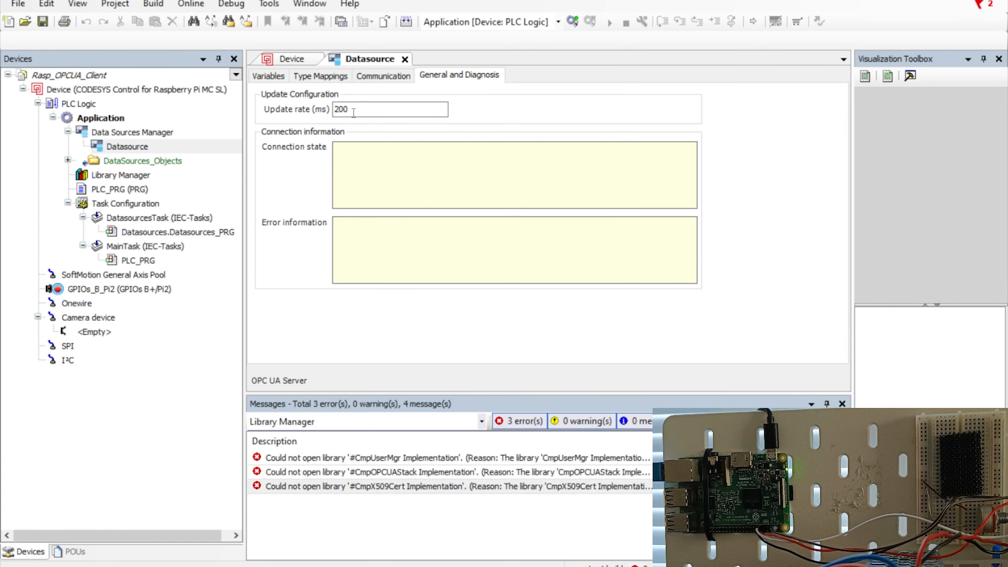
{"action": "double_click", "coordinate": [342, 109]}
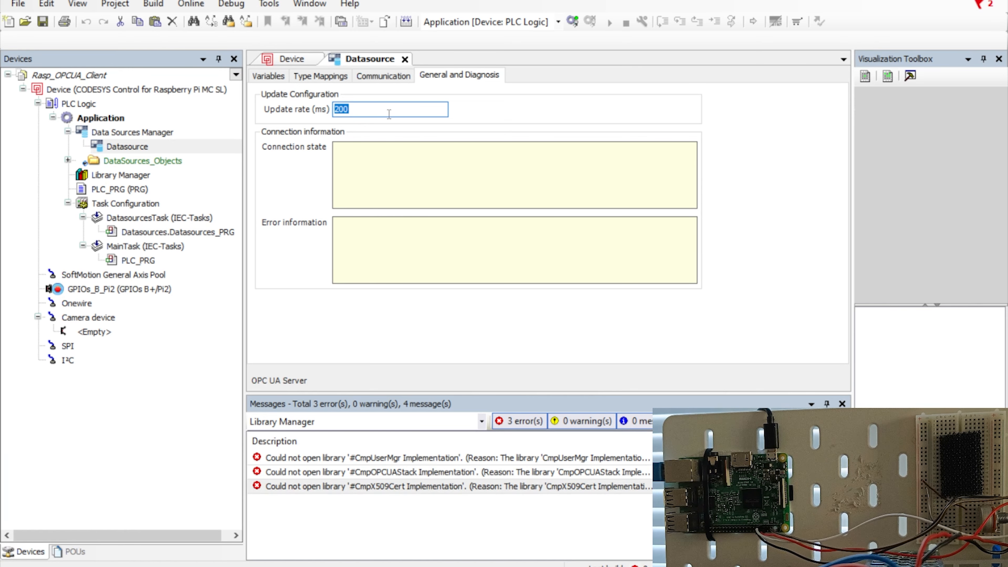
{"action": "left_click", "coordinate": [270, 76]}
Close and reopen the Datasource editor, then select the Humidity mapping.
{"action": "left_click", "coordinate": [406, 59]}
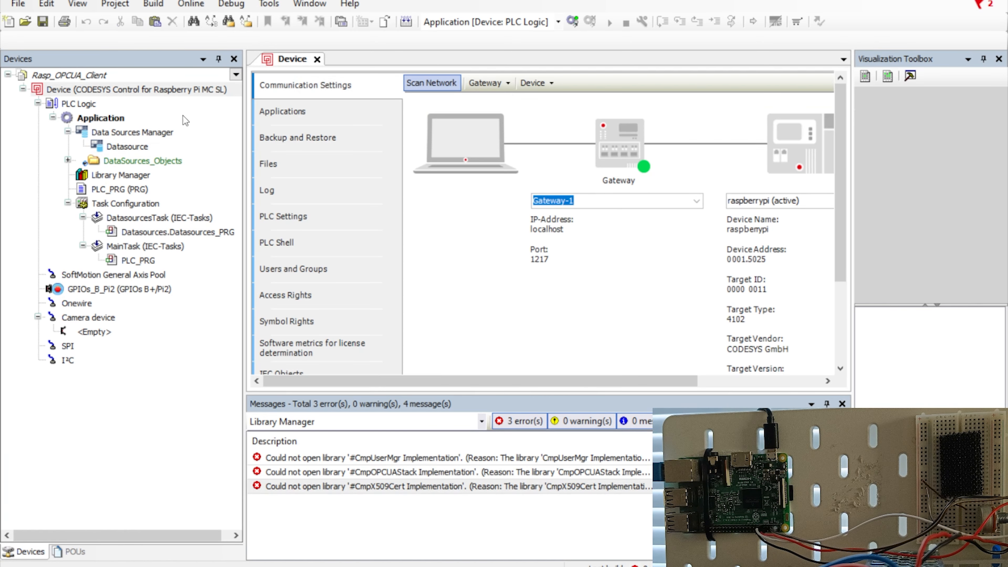
{"action": "left_click", "coordinate": [107, 146]}
{"action": "double_click", "coordinate": [107, 146]}
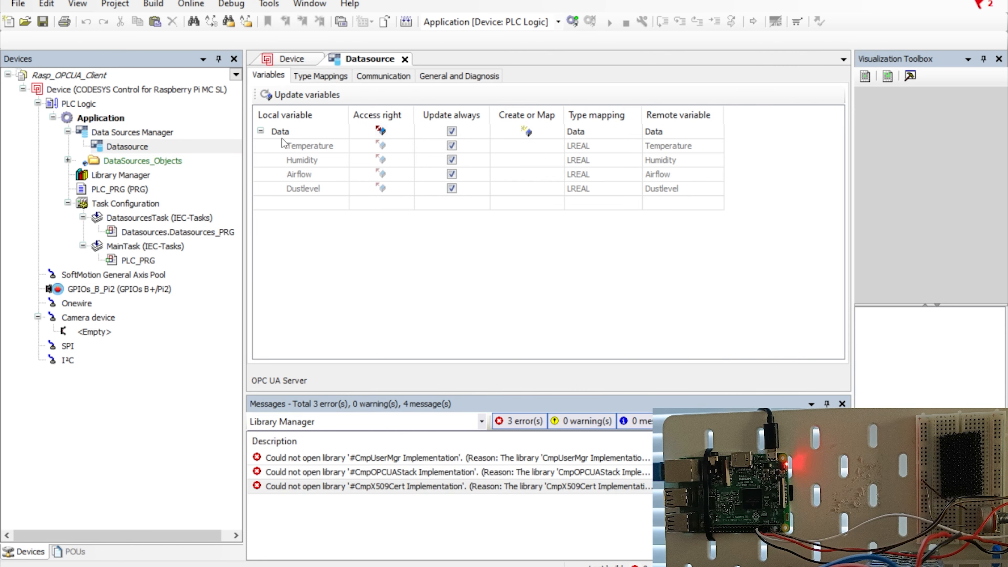
{"action": "left_click", "coordinate": [315, 160]}
{"action": "left_click", "coordinate": [304, 189]}
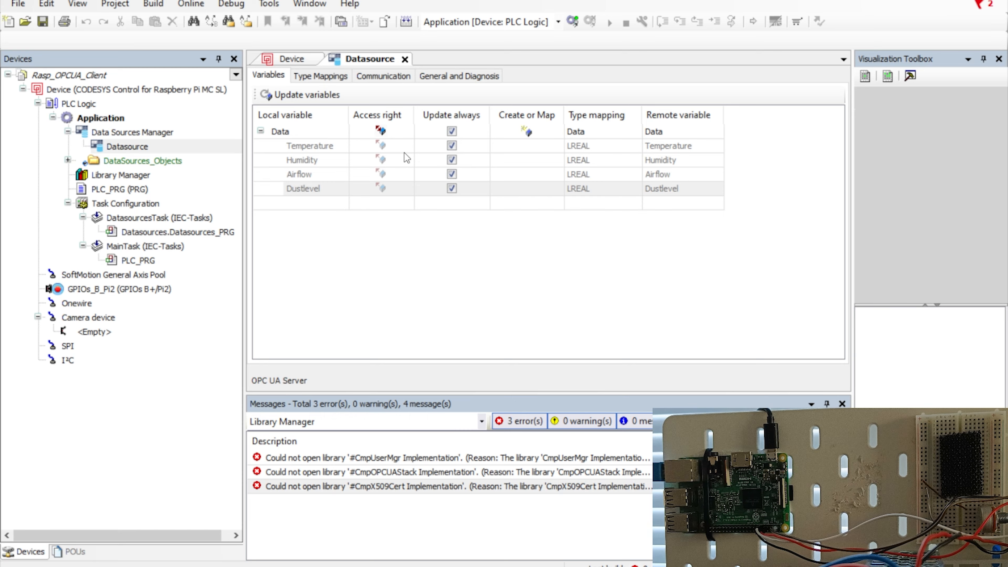
Open the generated Data (STRUCT) under DataSources_Objects showing its four LREAL fields.
{"action": "left_click", "coordinate": [128, 163]}
{"action": "left_click", "coordinate": [68, 160]}
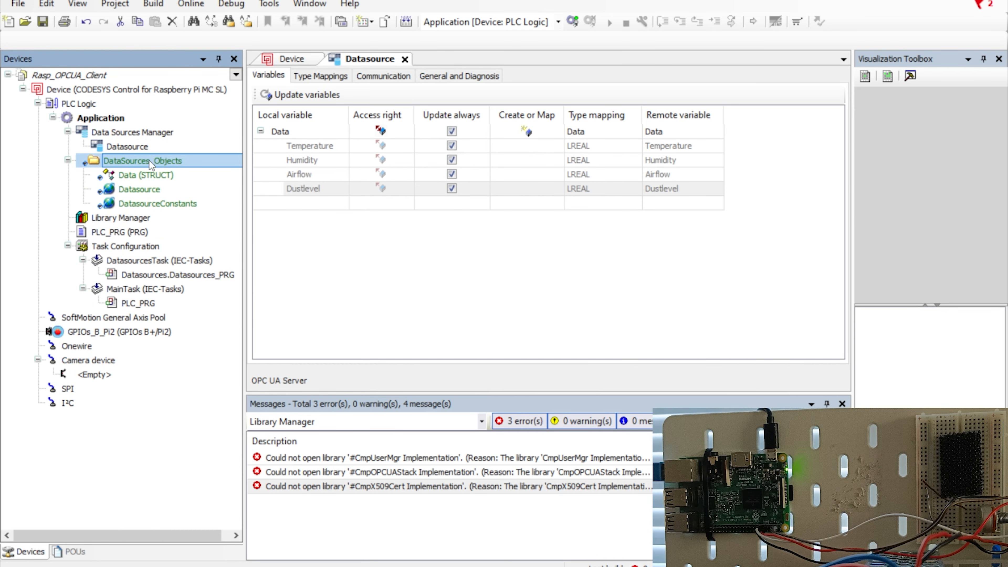
{"action": "left_click", "coordinate": [131, 175]}
{"action": "double_click", "coordinate": [131, 175]}
{"action": "left_click_drag", "start_coordinate": [466, 179], "coordinate": [267, 142]}
{"action": "double_click", "coordinate": [355, 105]}
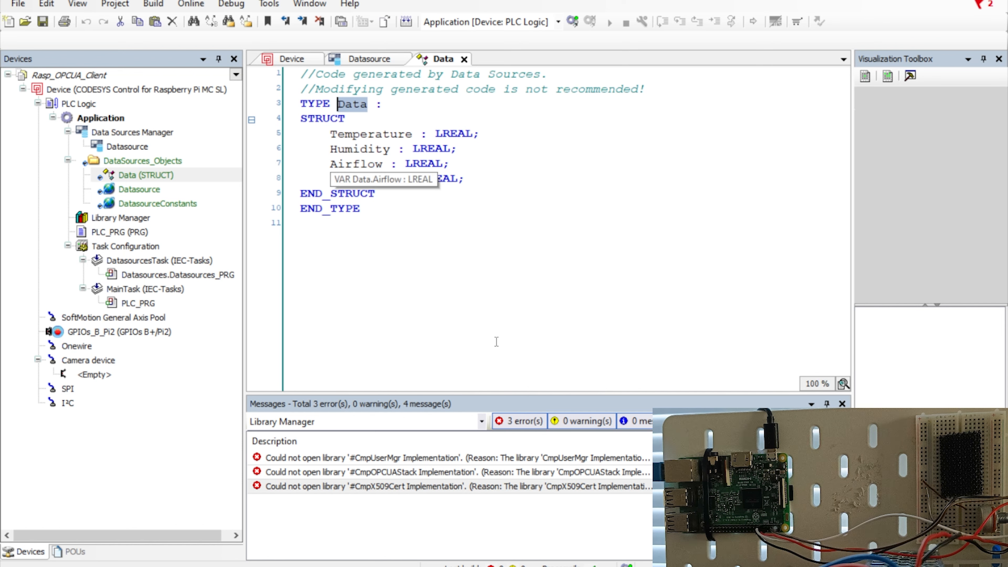
Compare with Prosys's Data folder variables Airflow, Dustlevel, Humidity and Temperature, then return to CODESYS.
{"action": "left_click", "coordinate": [417, 566]}
{"action": "left_click", "coordinate": [196, 147]}
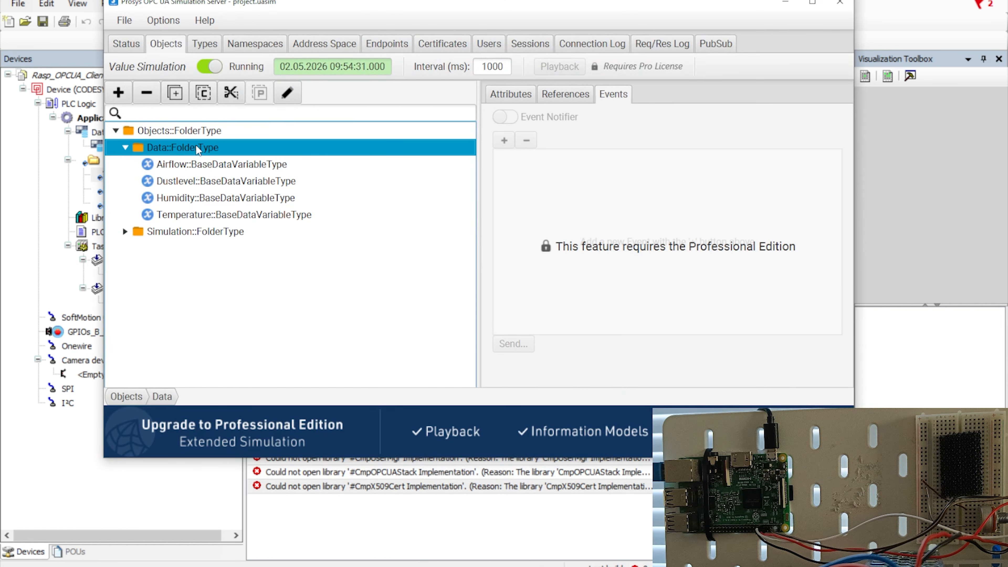
{"action": "left_click", "coordinate": [188, 167]}
{"action": "left_click", "coordinate": [183, 181]}
{"action": "left_click", "coordinate": [178, 197]}
{"action": "left_click", "coordinate": [182, 214]}
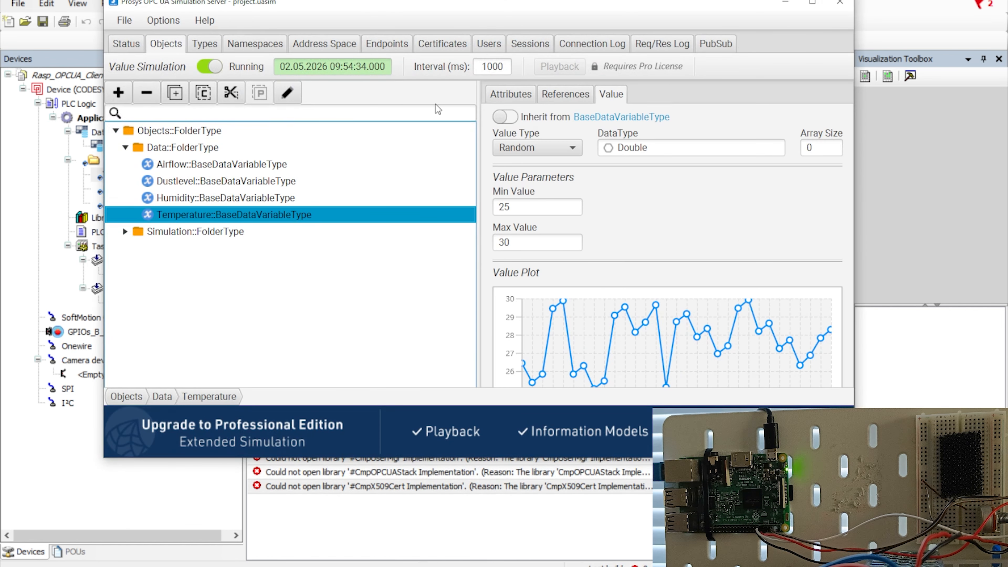
{"action": "left_click", "coordinate": [785, 2]}
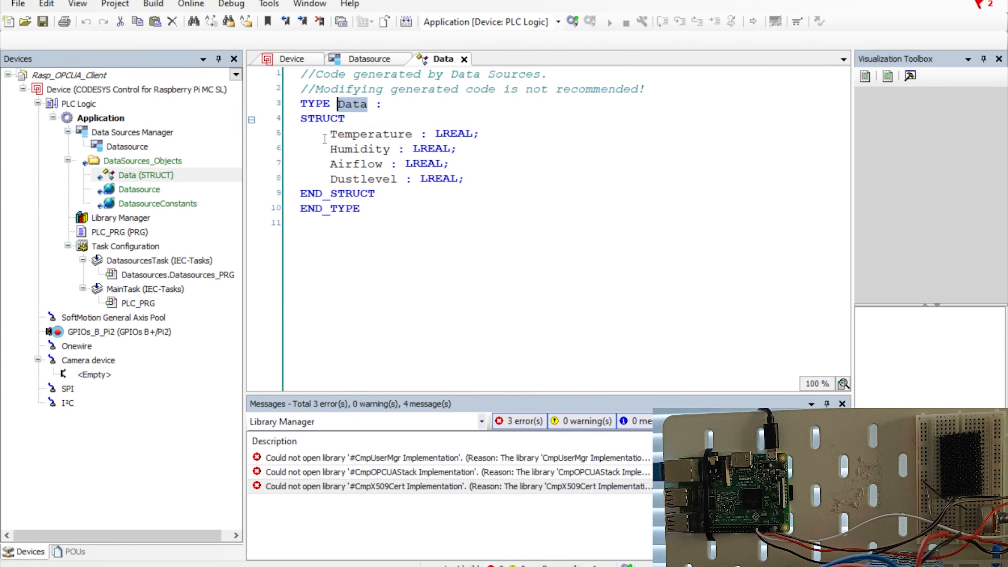
Highlight the Temperature, Airflow and Dustlevel field declarations in the Data structure.
{"action": "left_click_drag", "start_coordinate": [330, 135], "coordinate": [300, 160]}
{"action": "left_click_drag", "start_coordinate": [450, 164], "coordinate": [323, 167]}
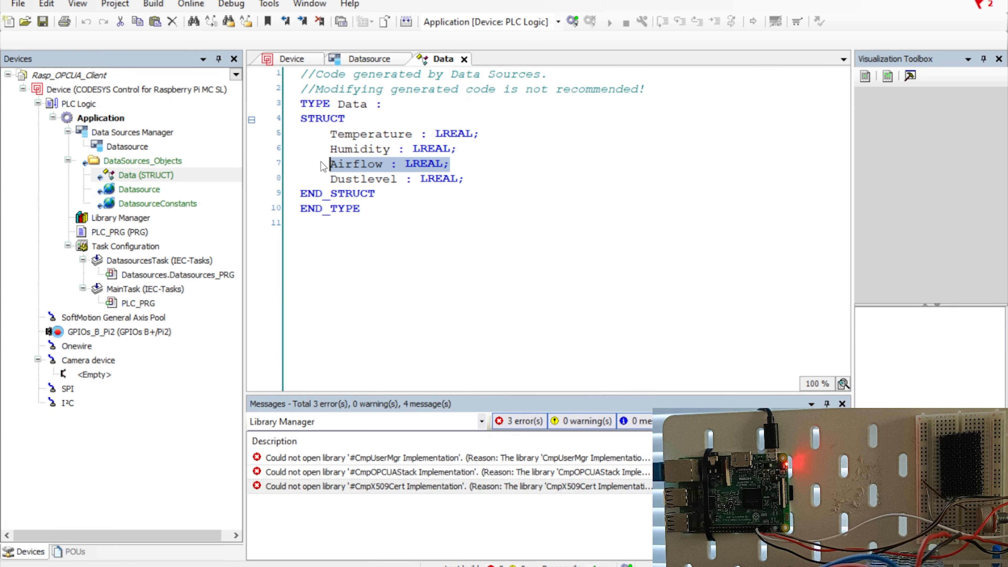
{"action": "left_click_drag", "start_coordinate": [465, 179], "coordinate": [368, 179]}
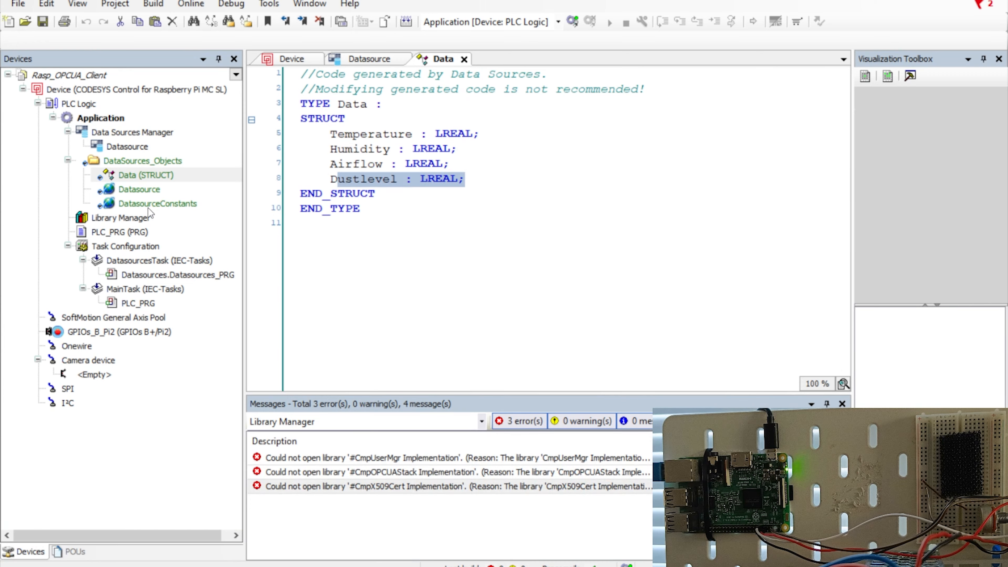
Open the Datasource global variable list and inspect its Data : Data declaration.
{"action": "double_click", "coordinate": [138, 190]}
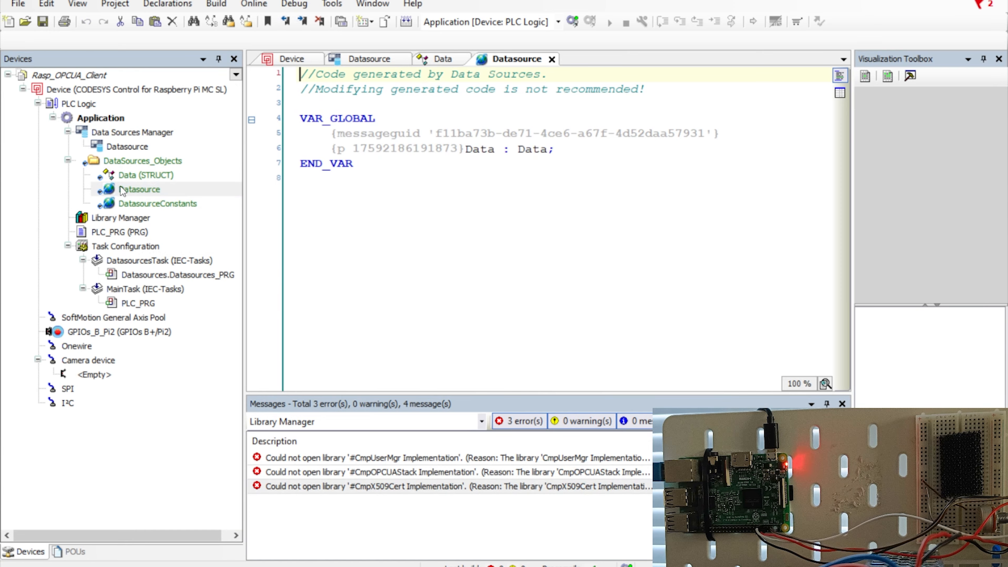
{"action": "left_click", "coordinate": [346, 119]}
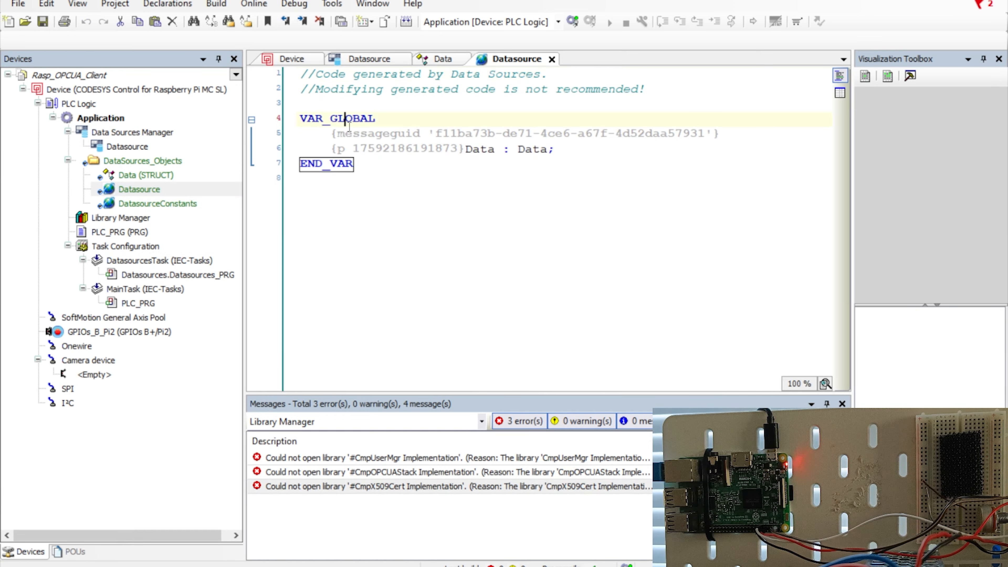
{"action": "left_click_drag", "start_coordinate": [566, 150], "coordinate": [473, 161]}
{"action": "left_click", "coordinate": [468, 148]}
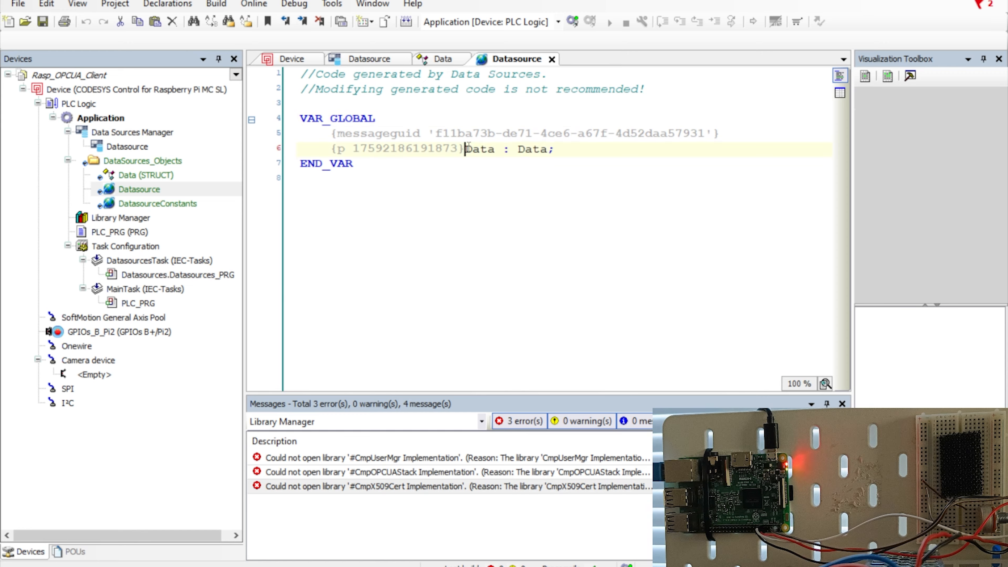
{"action": "double_click", "coordinate": [474, 149]}
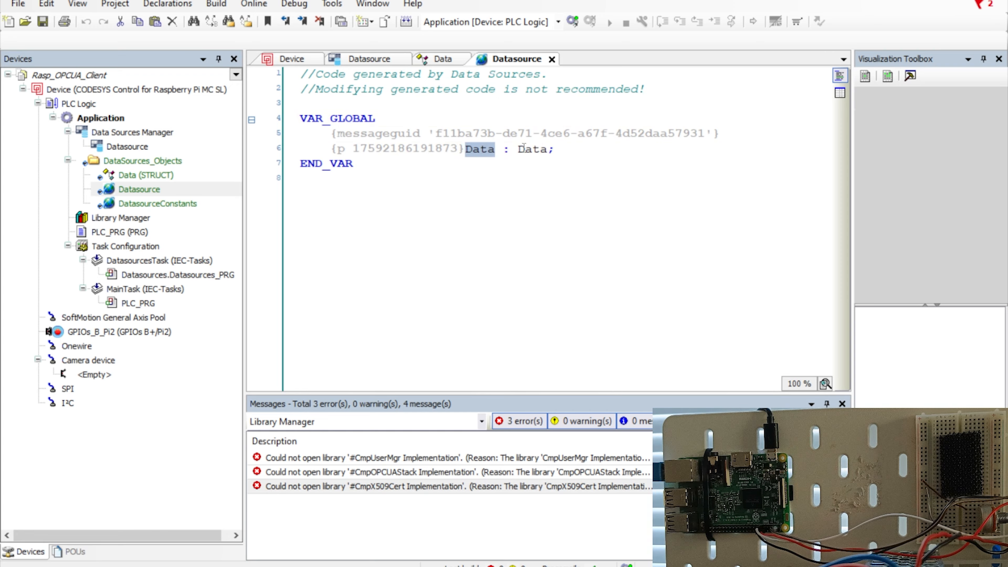
{"action": "left_click", "coordinate": [541, 149]}
{"action": "left_click", "coordinate": [136, 175]}
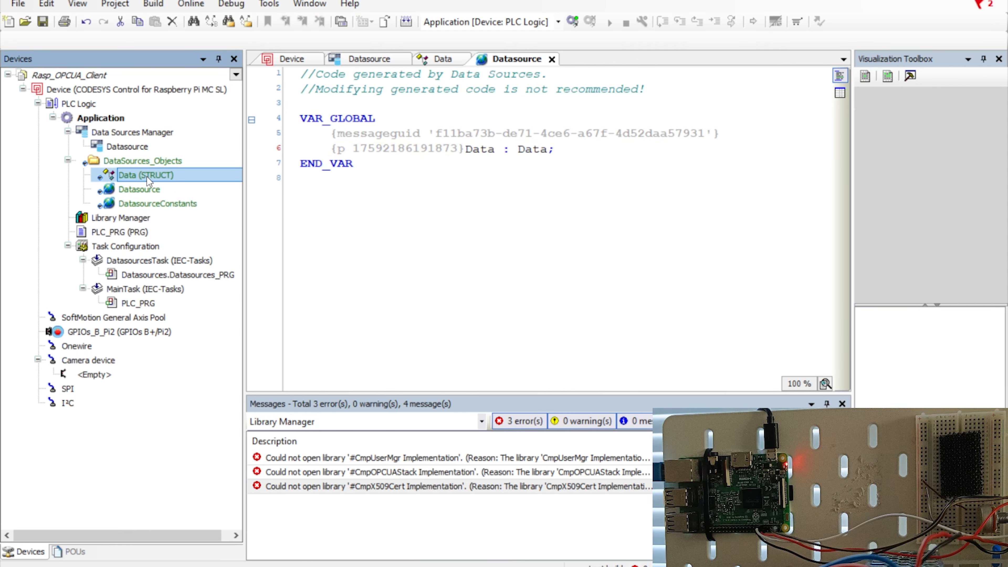
Review DatasourceConstants and the Datasource global list, then open the empty PLC_PRG program.
{"action": "double_click", "coordinate": [141, 204]}
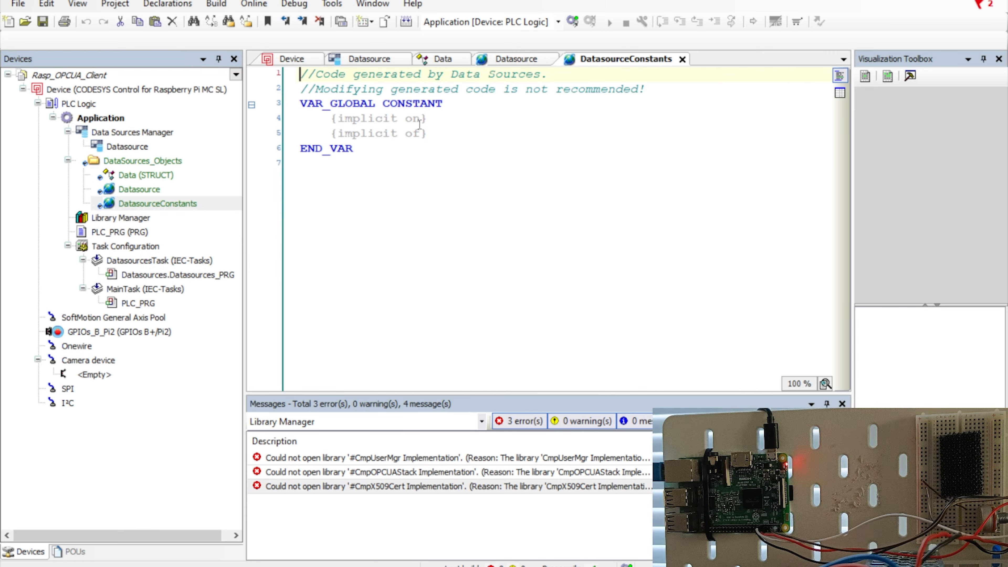
{"action": "double_click", "coordinate": [129, 189]}
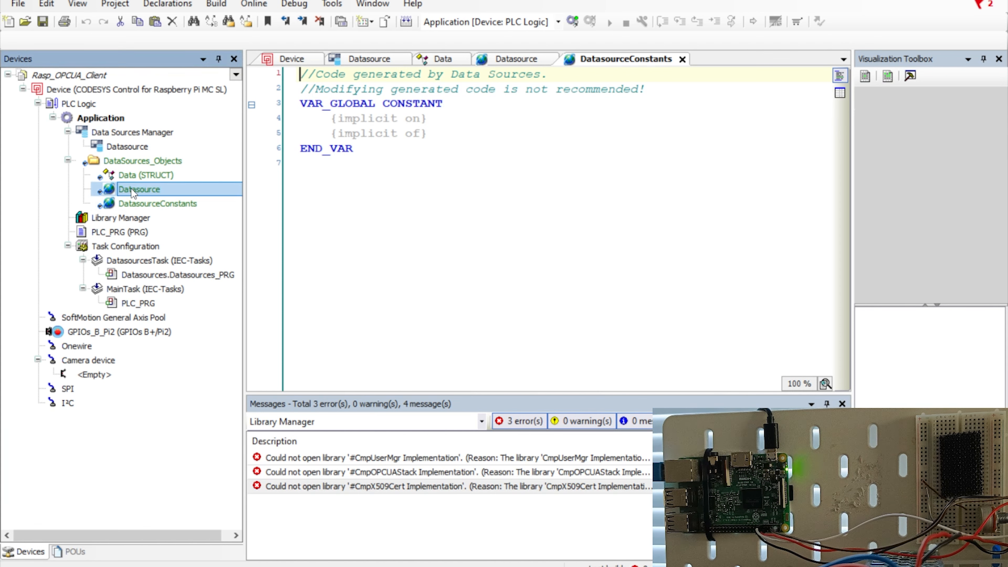
{"action": "left_click_drag", "start_coordinate": [557, 150], "coordinate": [367, 169]}
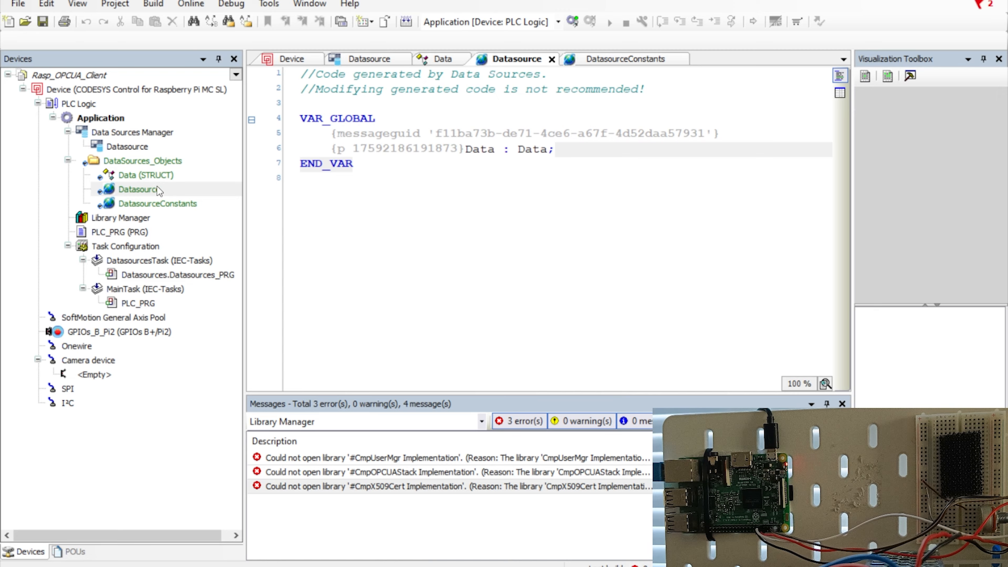
{"action": "double_click", "coordinate": [478, 150]}
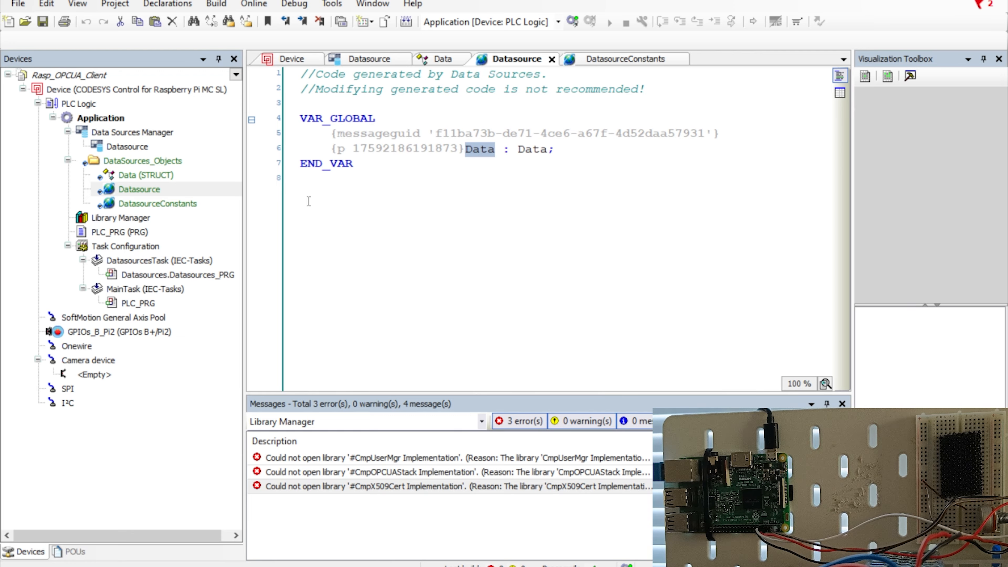
{"action": "double_click", "coordinate": [108, 234]}
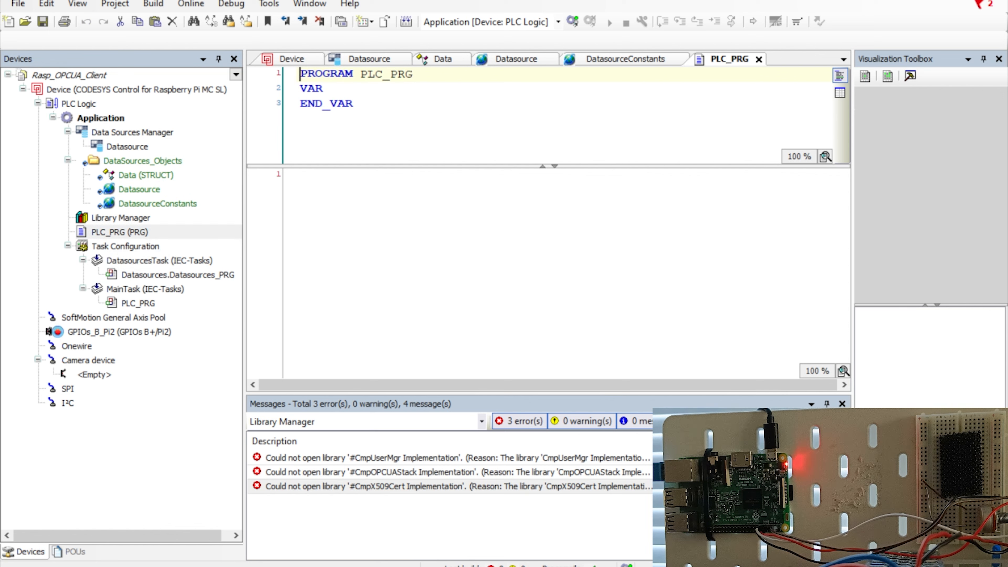
Declare Temp : LREAL and Humid : LREAL in PLC_PRG's VAR block, fixing typos.
{"action": "left_click", "coordinate": [337, 194]}
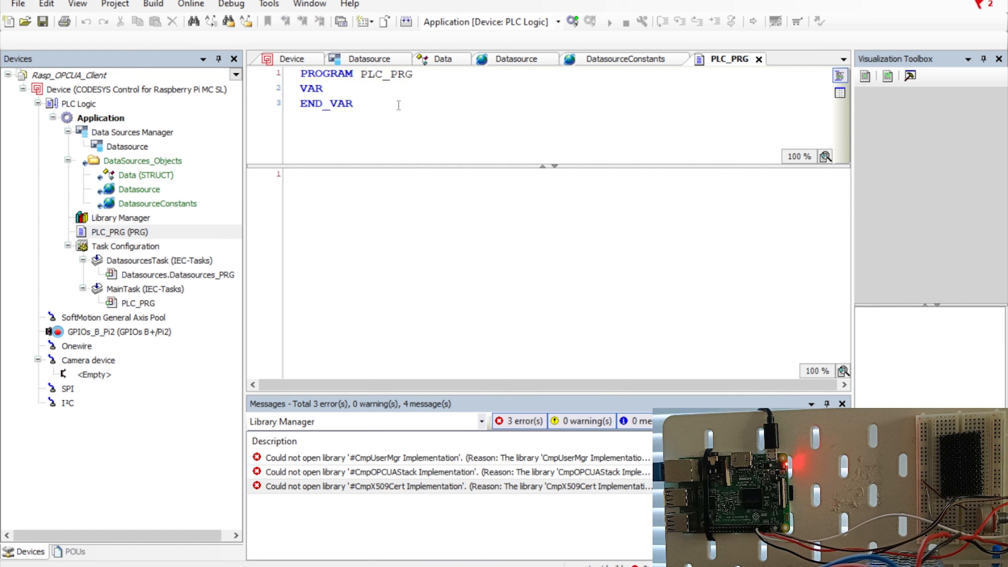
{"action": "left_click", "coordinate": [336, 90]}
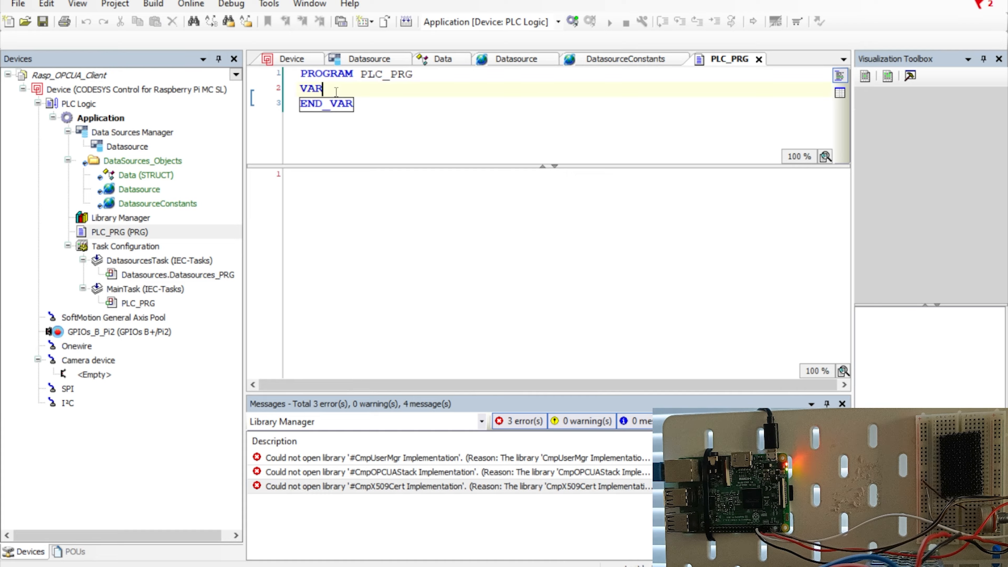
{"action": "key", "text": "Return"}
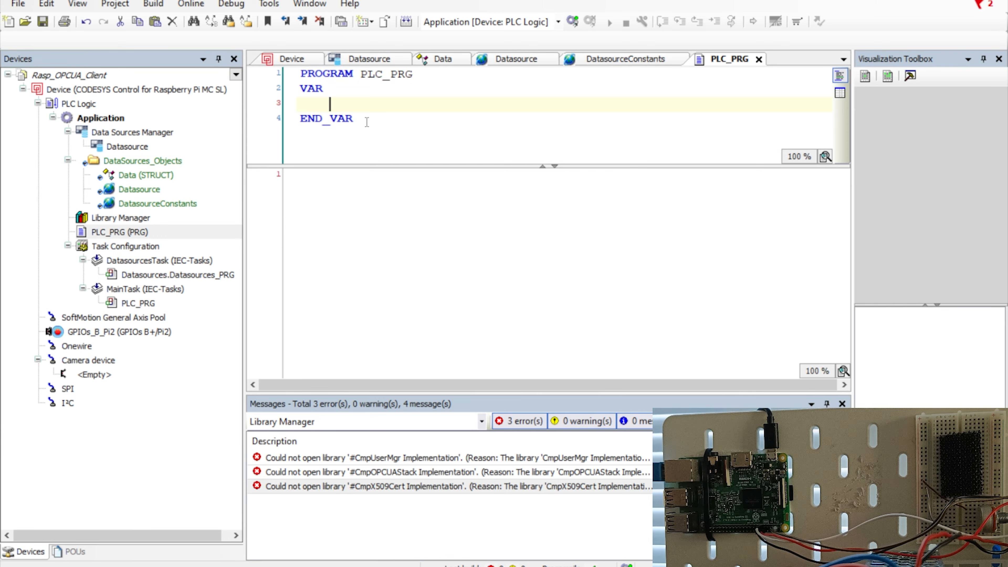
{"action": "type", "text": "Temp : "}
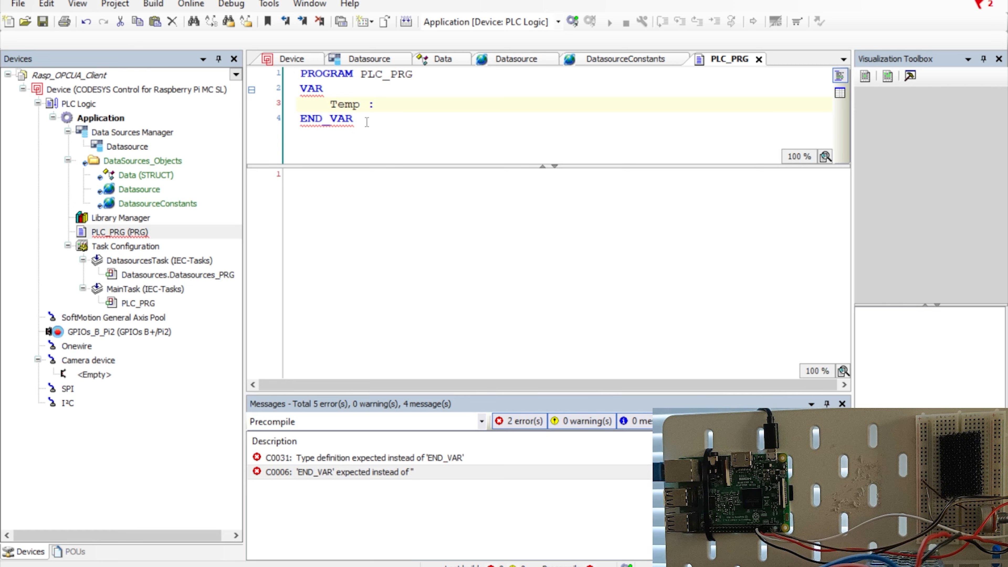
{"action": "type", "text": "LREAK"}
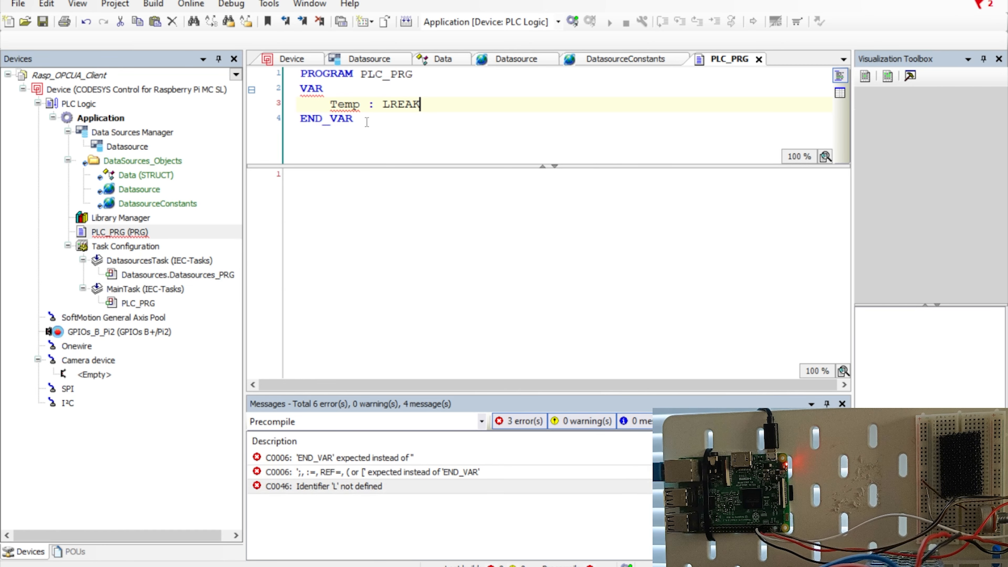
{"action": "key", "text": "BackSpace"}
{"action": "type", "text": "L"}
{"action": "key", "text": "Return"}
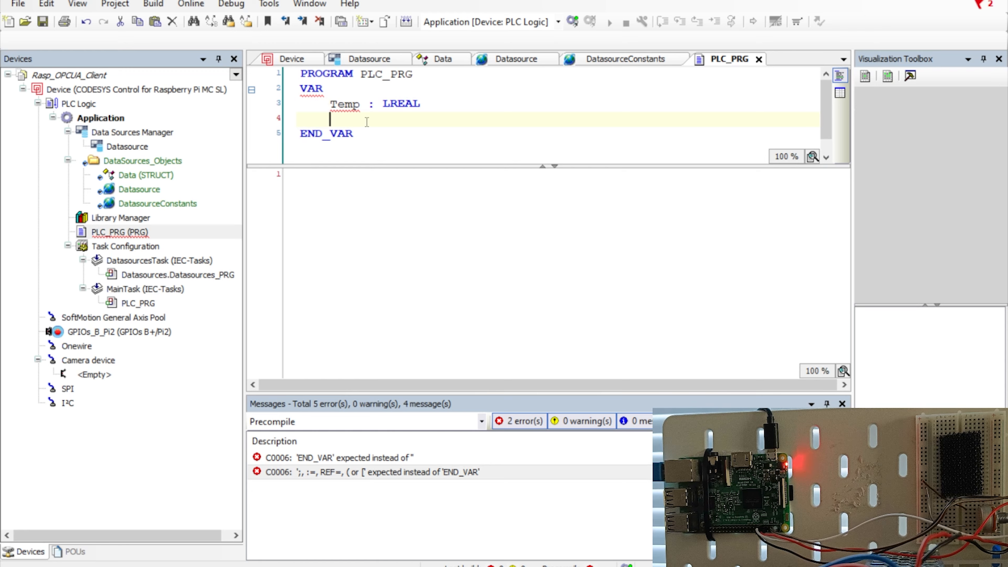
{"action": "type", "text": "hUMI"}
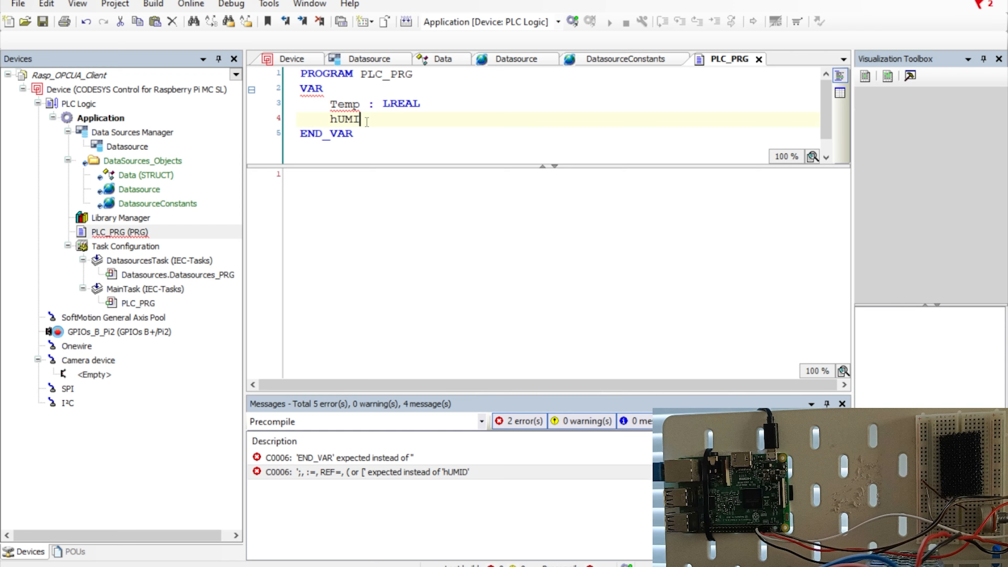
{"action": "key", "text": "BackSpace"}
{"action": "key", "text": "BackSpace"}
{"action": "key", "text": "BackSpace"}
{"action": "key", "text": "BackSpace"}
{"action": "type", "text": "humid : Lreal;"}
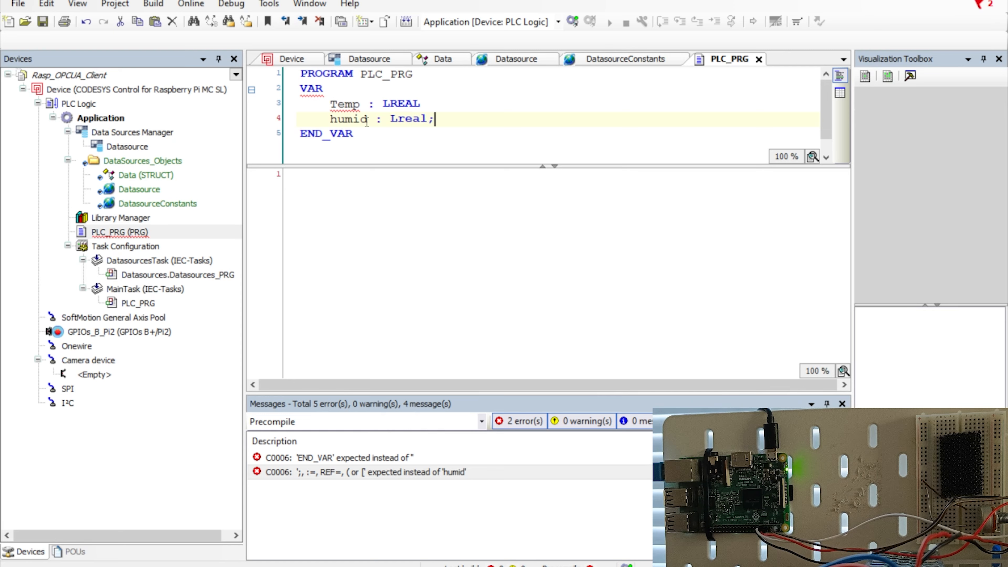
{"action": "key", "text": "Return"}
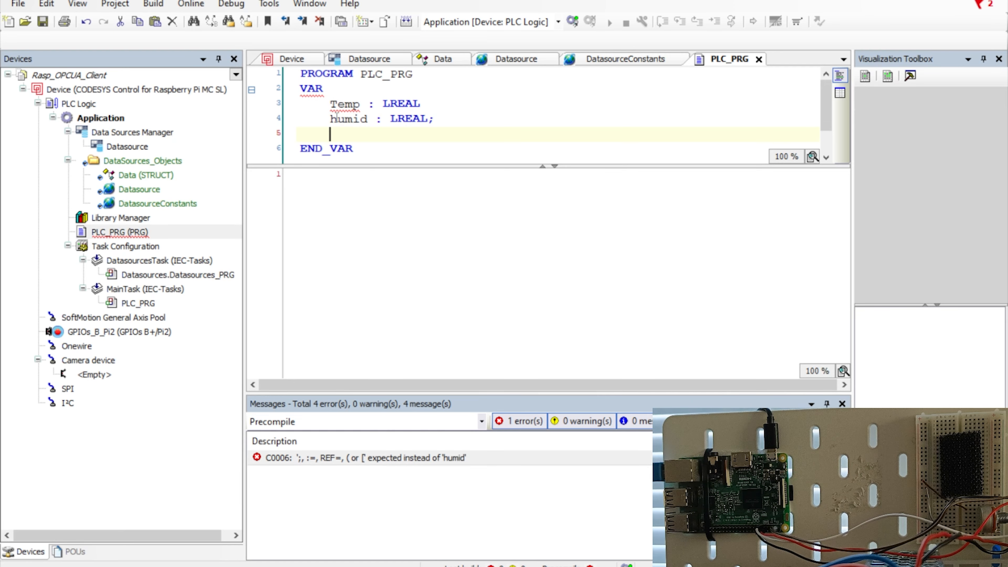
{"action": "left_click", "coordinate": [334, 120]}
{"action": "key", "text": "BackSpace"}
{"action": "type", "text": "H"}
{"action": "left_click", "coordinate": [444, 123]}
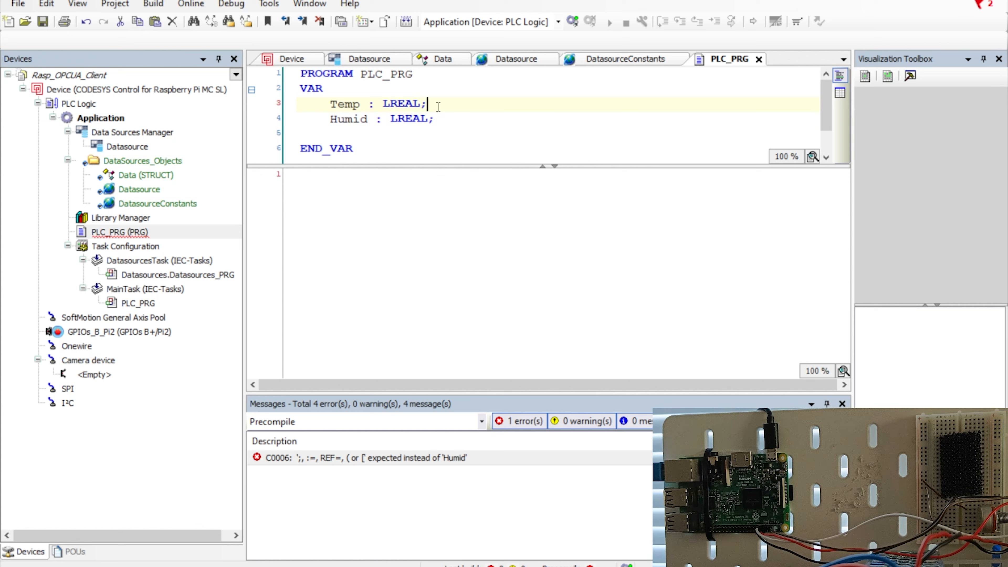
Add the Airflow : LREAL declaration with a capitalised name.
{"action": "key", "text": "Return"}
{"action": "type", "text": "air"}
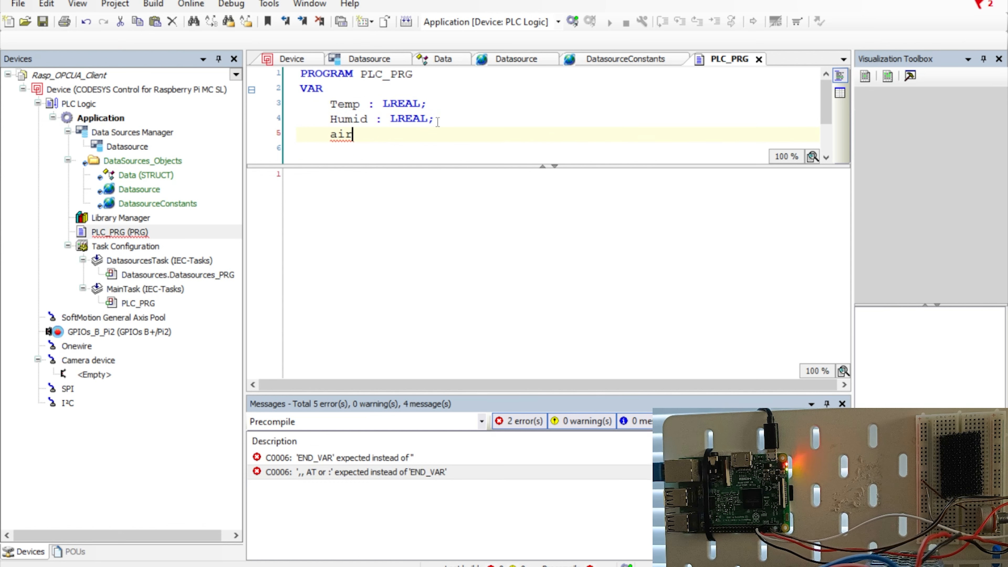
{"action": "type", "text": "flow :"}
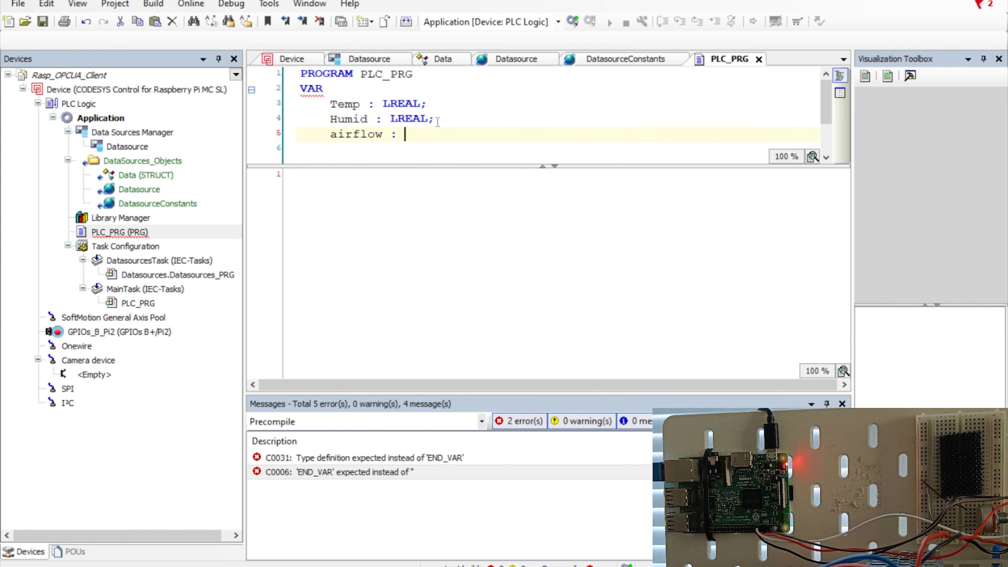
{"action": "type", "text": " lreal"}
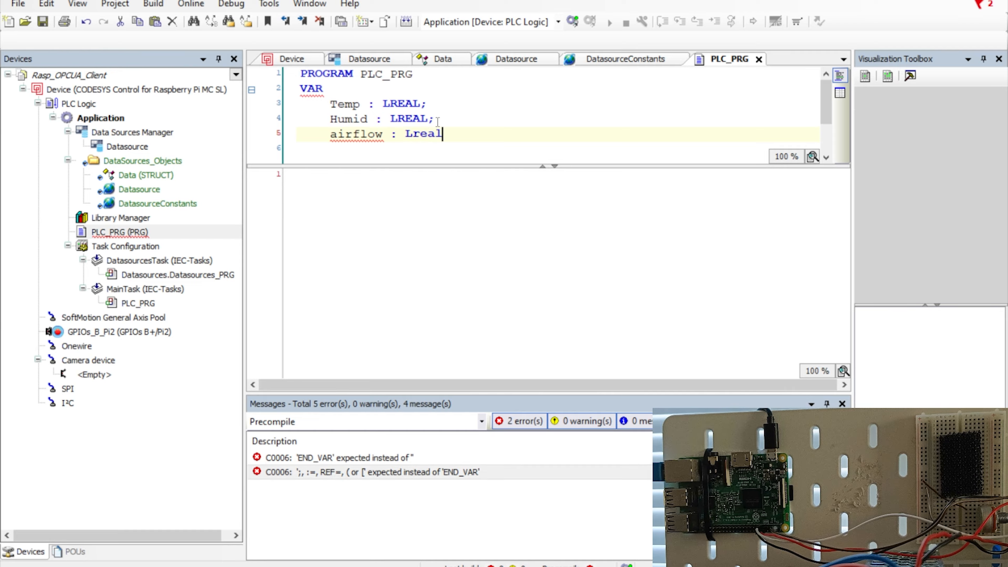
{"action": "key", "text": "Return"}
{"action": "left_click", "coordinate": [337, 119]}
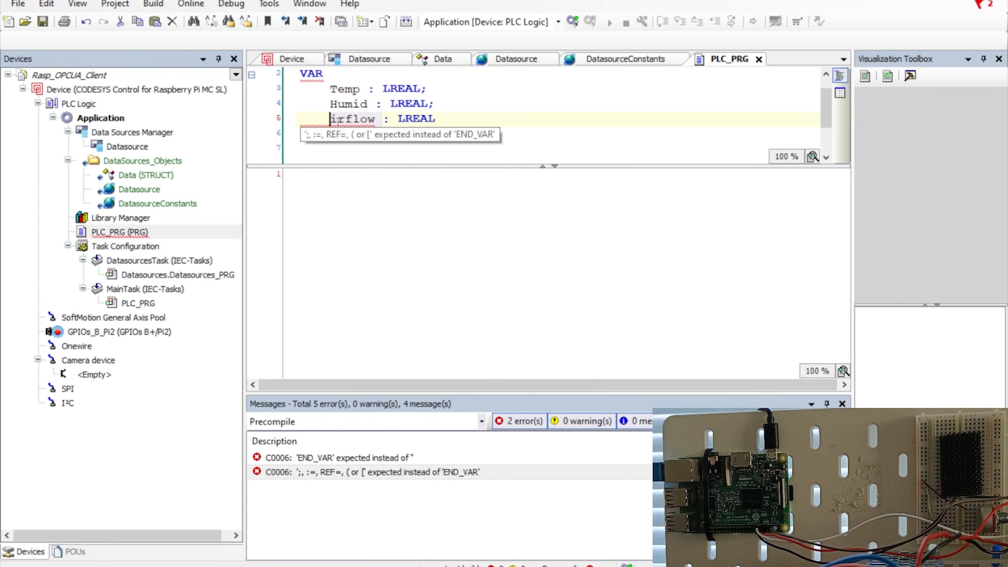
{"action": "key", "text": "BackSpace"}
{"action": "type", "text": "A"}
{"action": "left_click", "coordinate": [462, 118]}
Add Dustlevel : LREAL; and append the missing semicolon to the Airflow declaration.
{"action": "key", "text": "Return"}
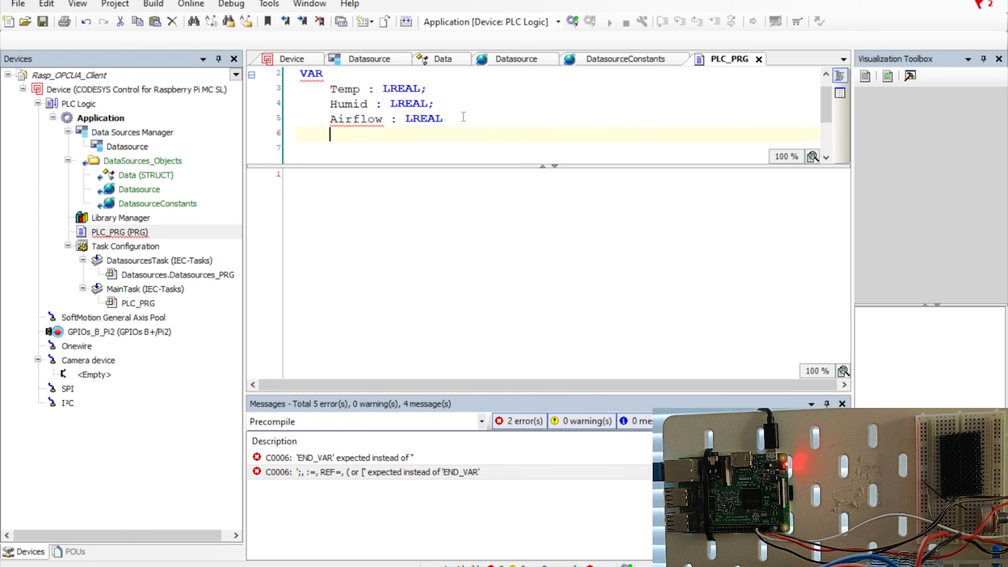
{"action": "type", "text": "Dust"}
{"action": "key", "text": "BackSpace"}
{"action": "type", "text": "lev"}
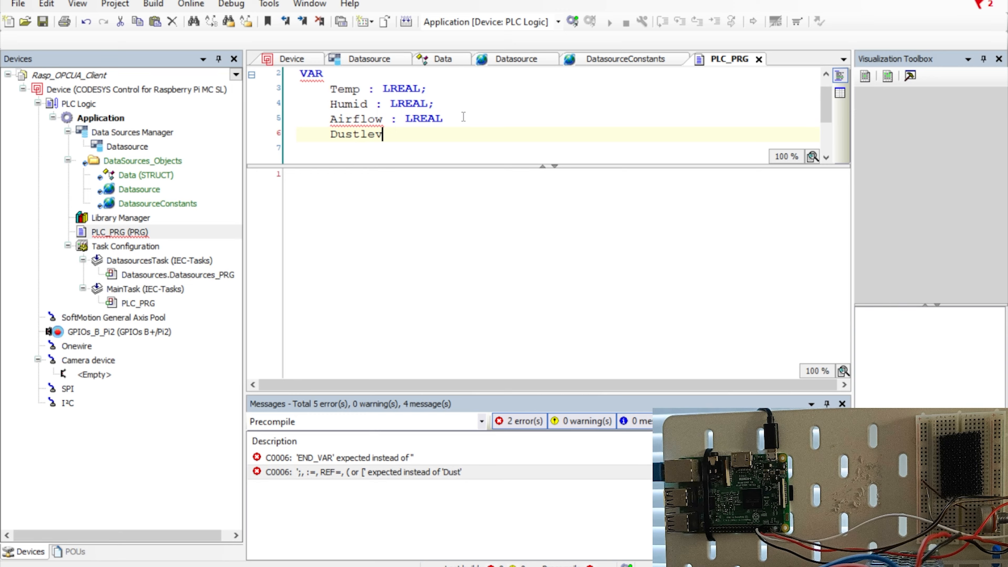
{"action": "type", "text": "el \""}
{"action": "key", "text": "BackSpace"}
{"action": "key", "text": "BackSpace"}
{"action": "type", "text": ": lreal;"}
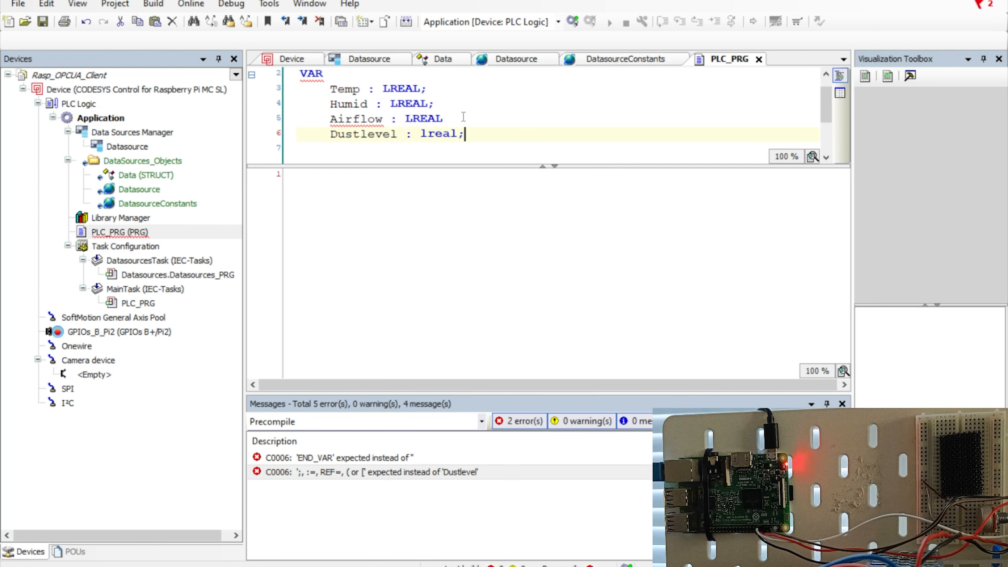
{"action": "key", "text": "Return"}
{"action": "scroll", "coordinate": [396, 119], "scroll_direction": "up", "scroll_amount": 1}
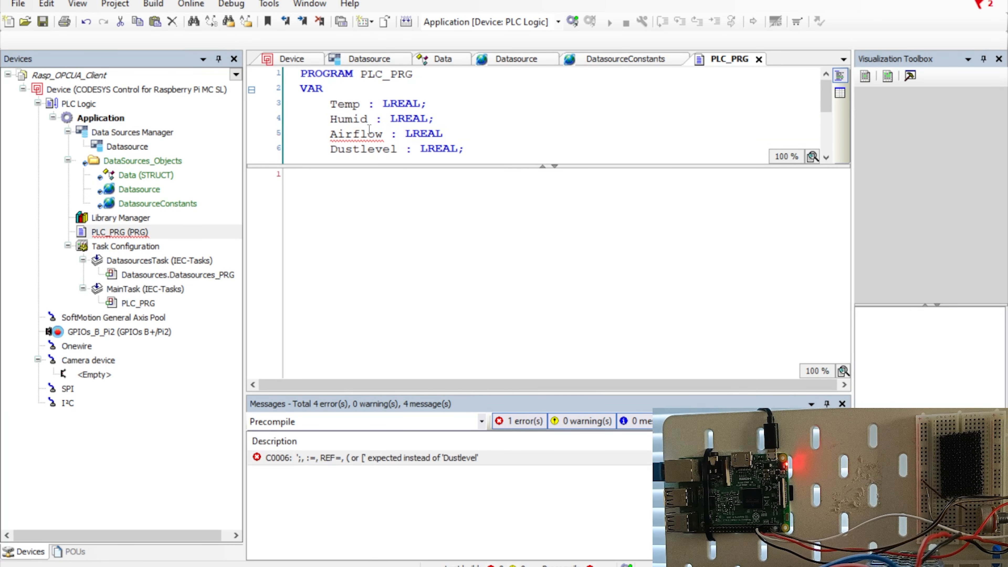
{"action": "left_click", "coordinate": [367, 133]}
{"action": "left_click", "coordinate": [447, 131]}
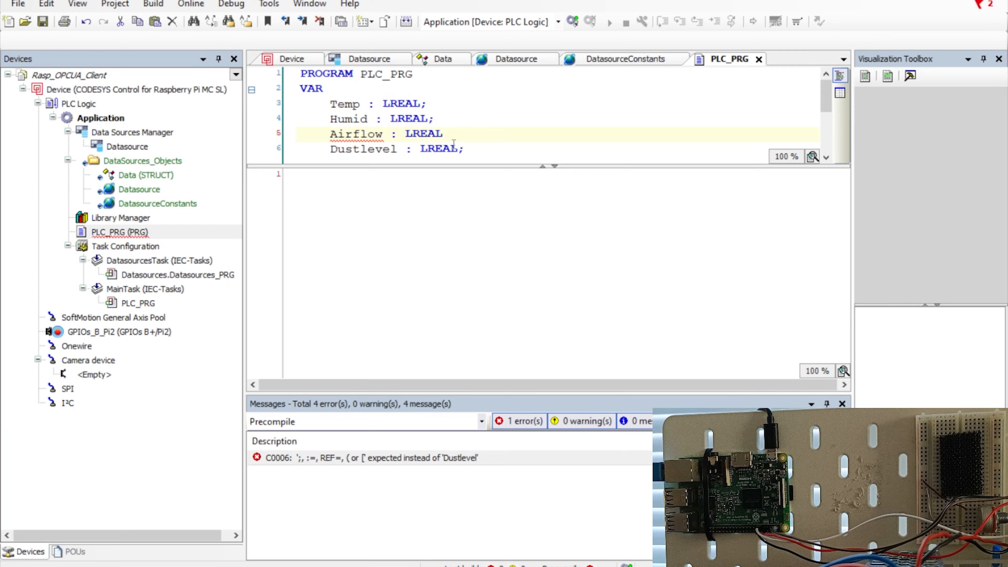
{"action": "type", "text": ";"}
{"action": "left_click", "coordinate": [411, 211]}
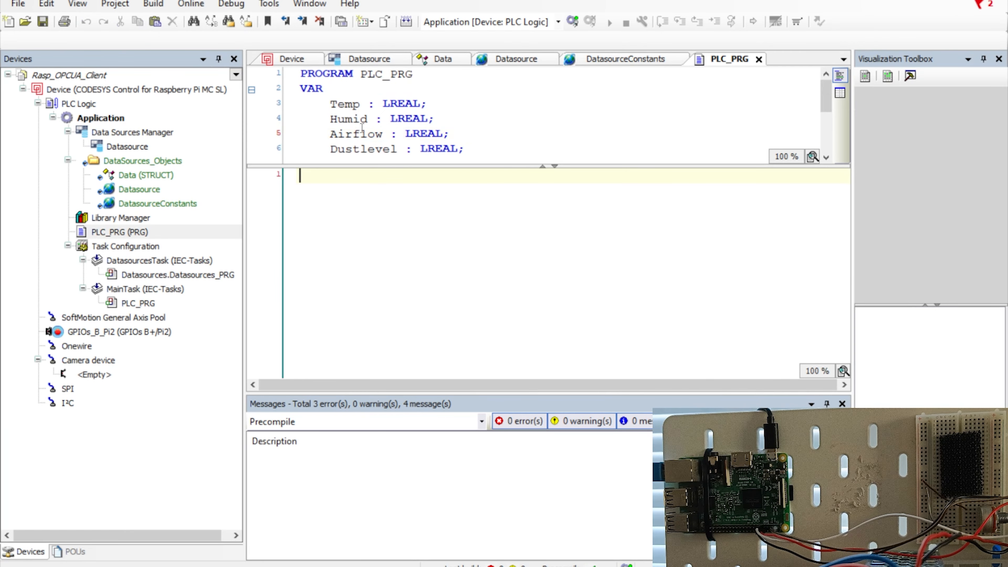
Check the Temp declaration and Datasource variable names, then begin the line 'Temp :'.
{"action": "left_click", "coordinate": [347, 105]}
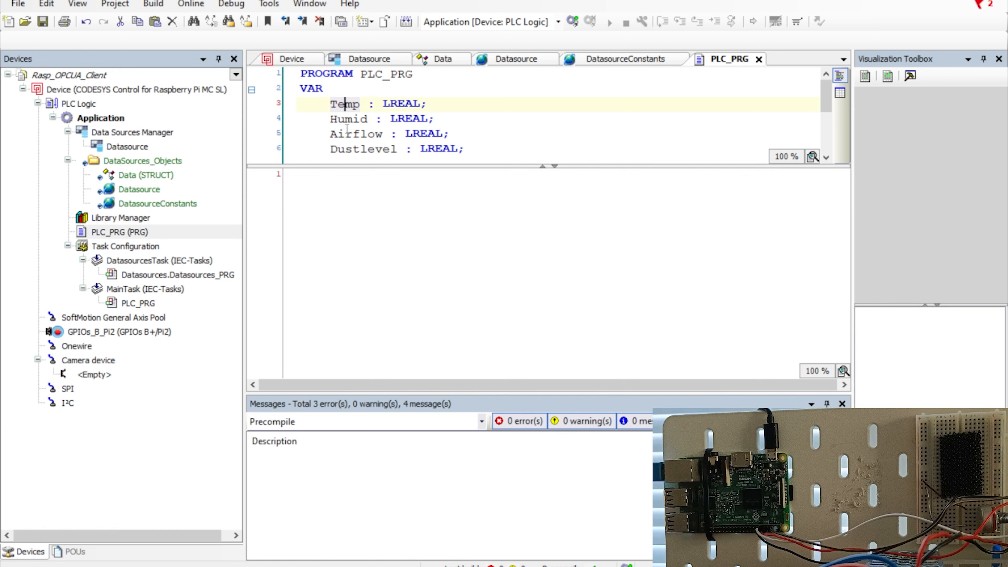
{"action": "left_click", "coordinate": [311, 185]}
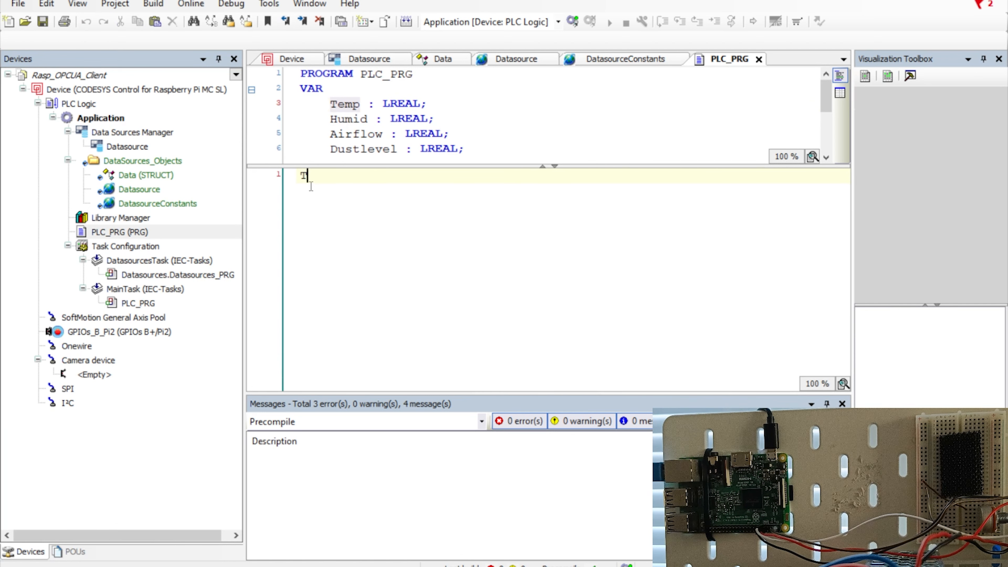
{"action": "type", "text": "Temp :"}
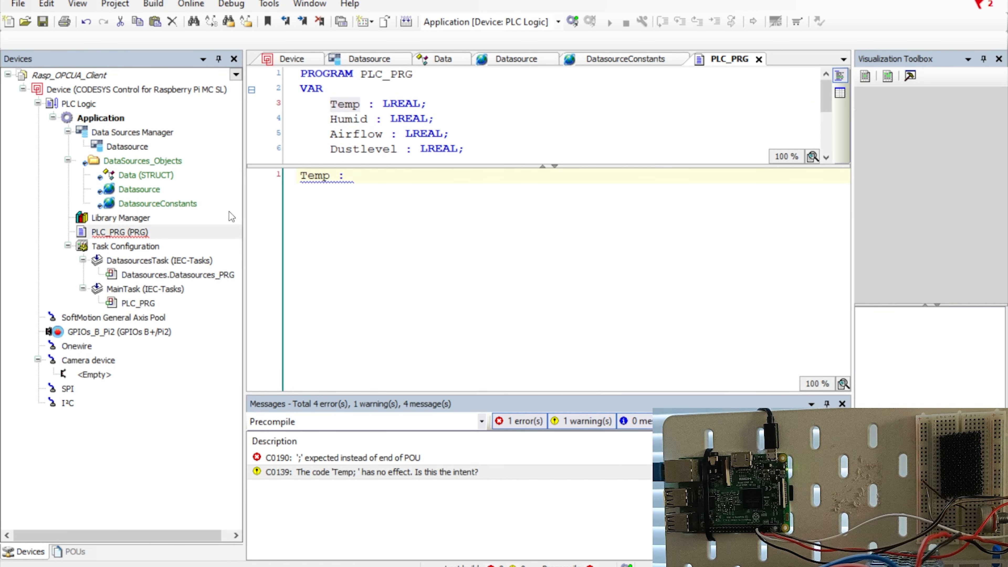
{"action": "double_click", "coordinate": [132, 189]}
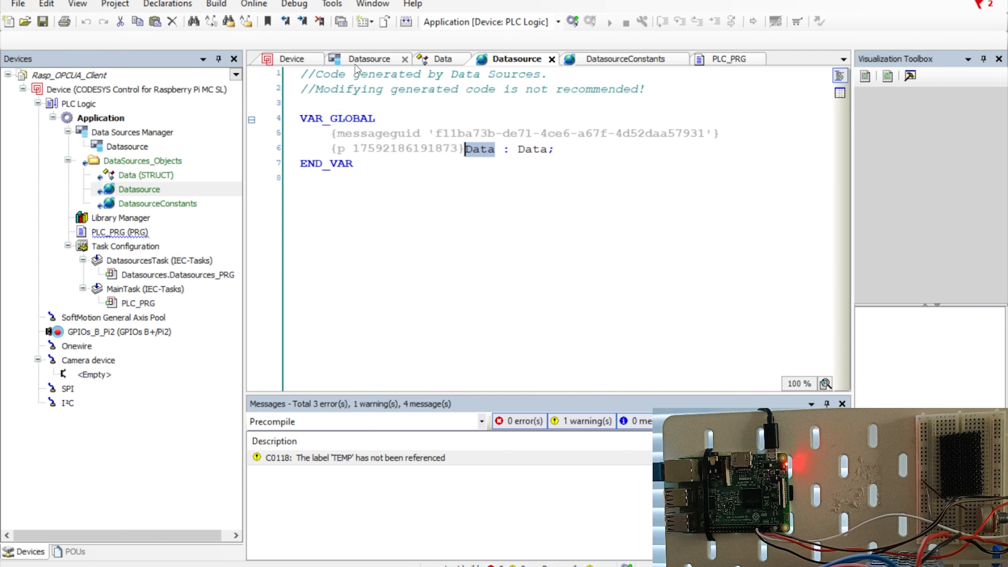
{"action": "left_click", "coordinate": [724, 59]}
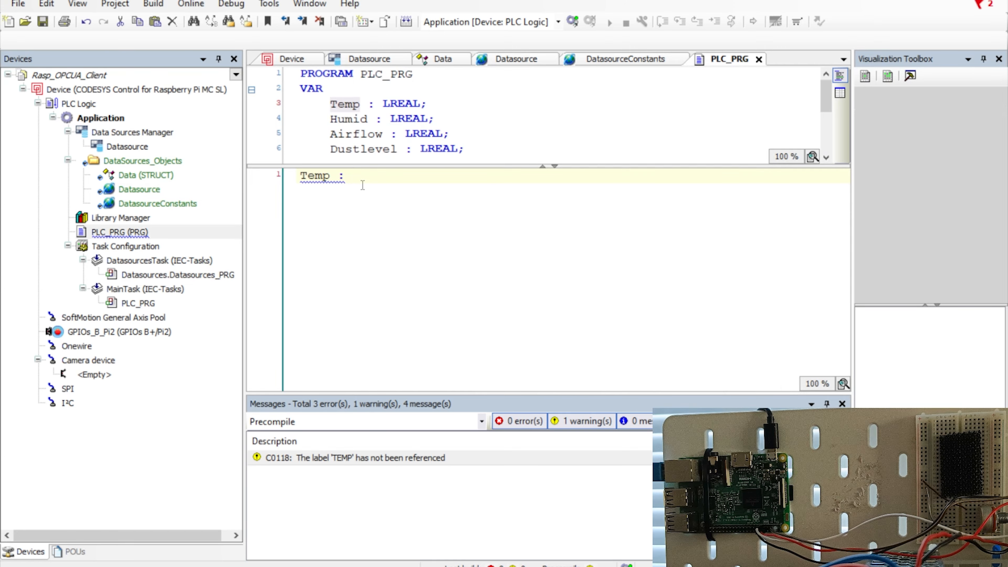
Complete the assignment Temp := Datasource.Data.Temperature; choosing Temperature from autocomplete.
{"action": "type", "text": "Data"}
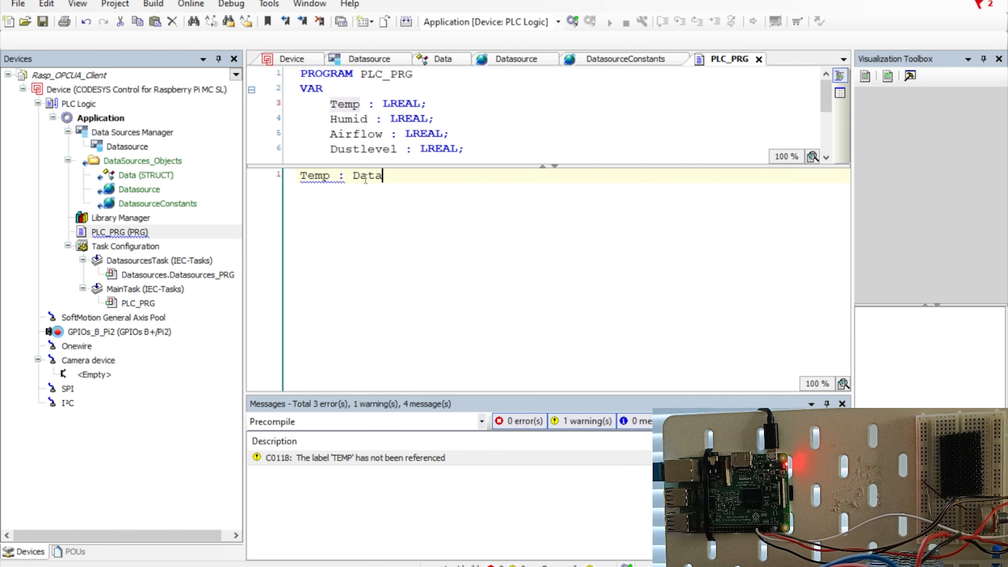
{"action": "type", "text": "cour"}
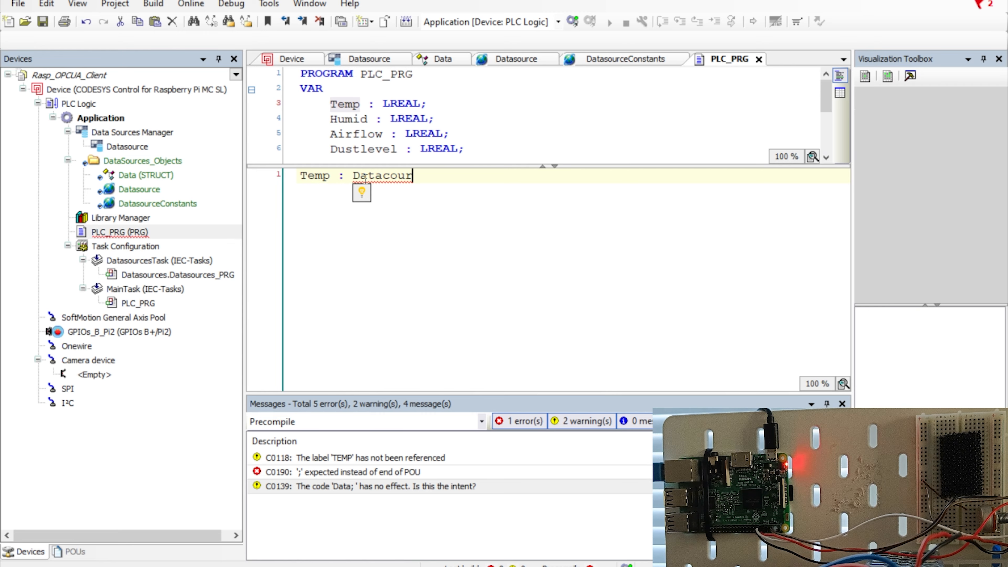
{"action": "key", "text": "BackSpace"}
{"action": "key", "text": "BackSpace"}
{"action": "key", "text": "BackSpace"}
{"action": "key", "text": "BackSpace"}
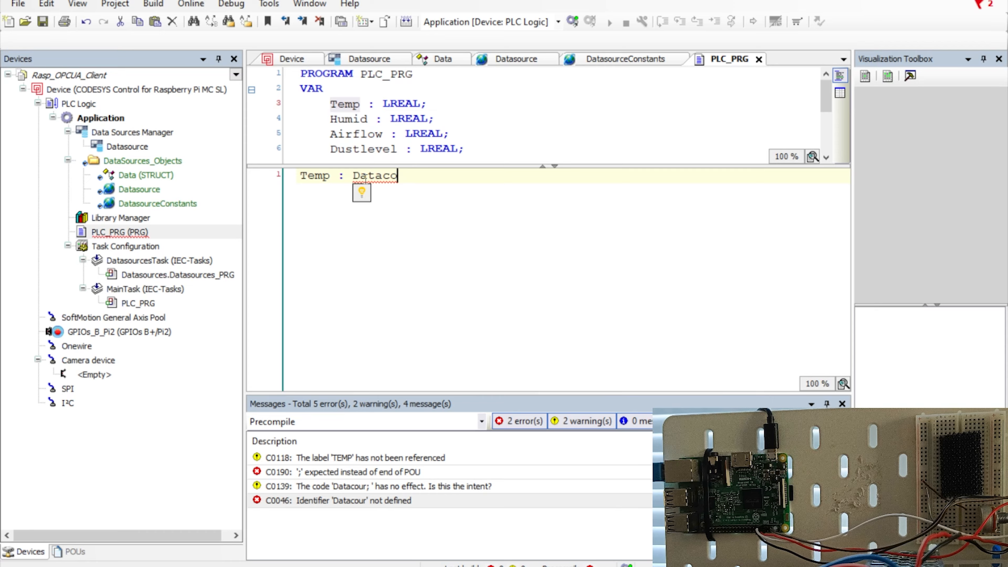
{"action": "type", "text": "source."}
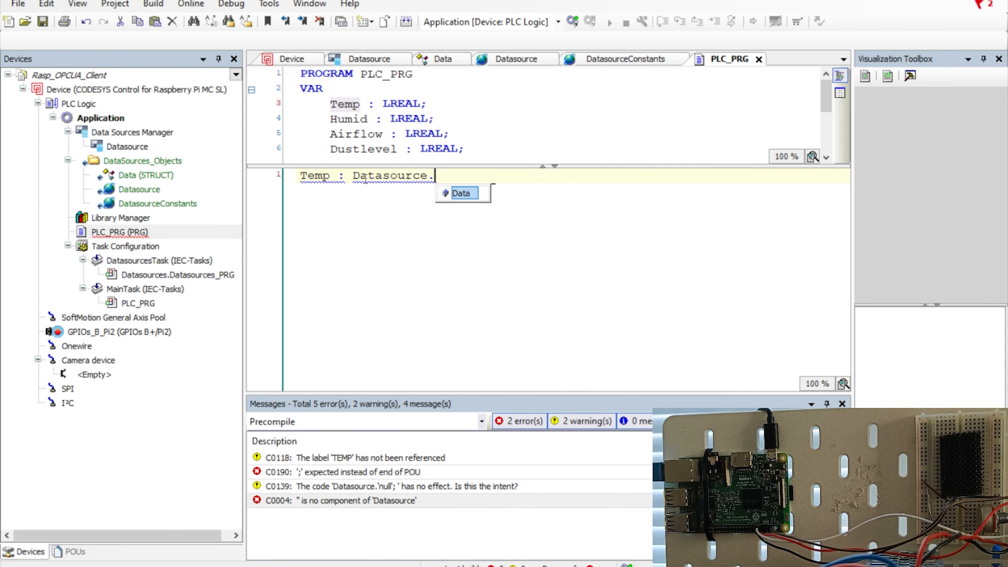
{"action": "type", "text": "Data."}
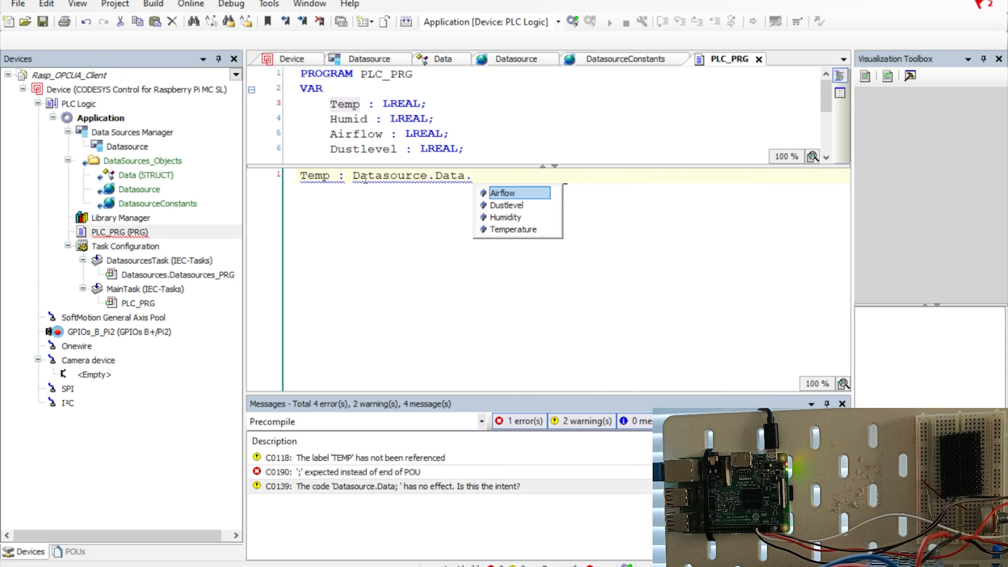
{"action": "key", "text": "Down"}
{"action": "key", "text": "Down"}
{"action": "key", "text": "Down"}
{"action": "key", "text": "Return"}
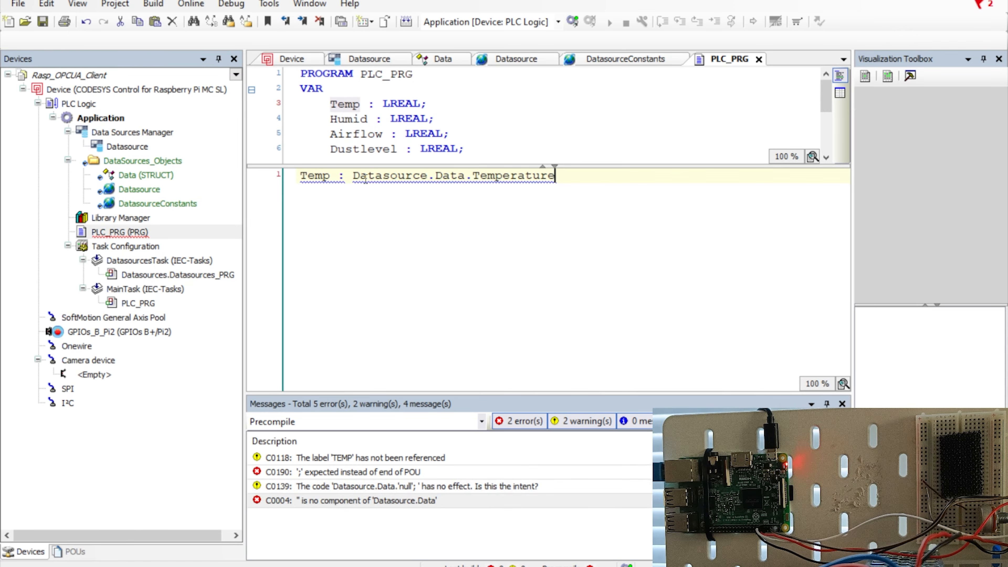
{"action": "type", "text": ";"}
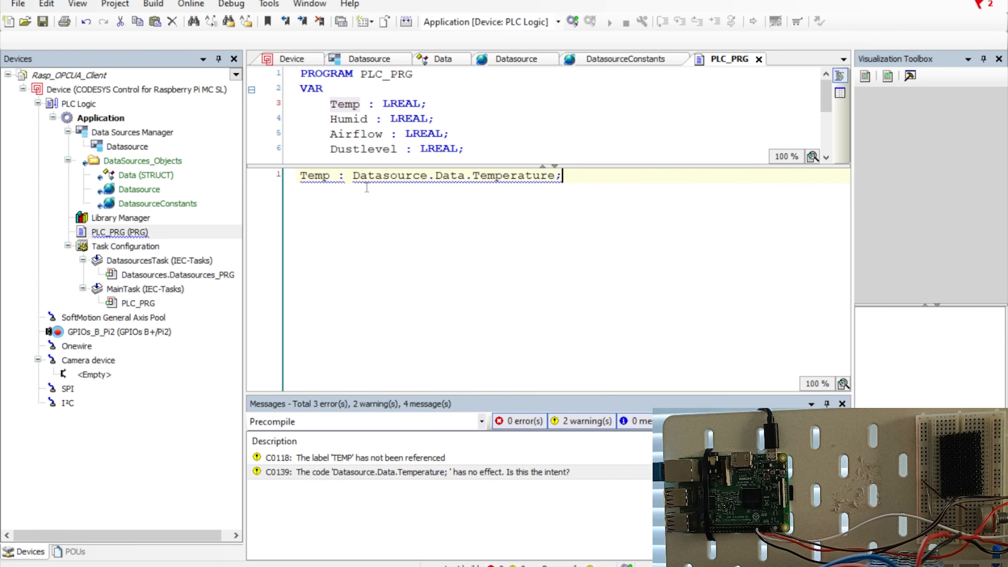
{"action": "left_click", "coordinate": [346, 177]}
{"action": "type", "text": "="}
{"action": "left_click", "coordinate": [587, 177]}
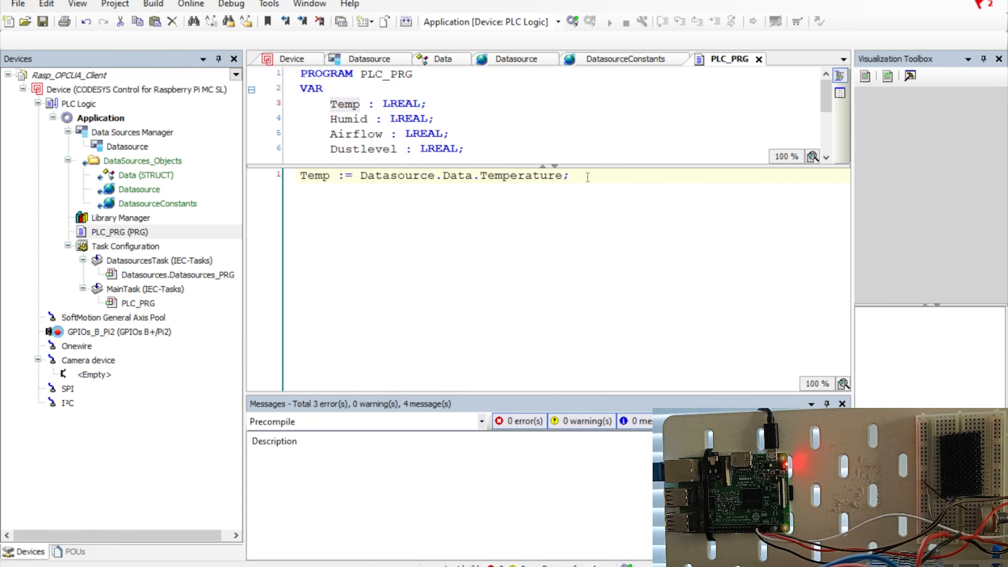
Add the line Humid := Datasource.Data.Humidity; below the Temp assignment.
{"action": "key", "text": "Return"}
{"action": "type", "text": "Humid :"}
{"action": "type", "text": "="}
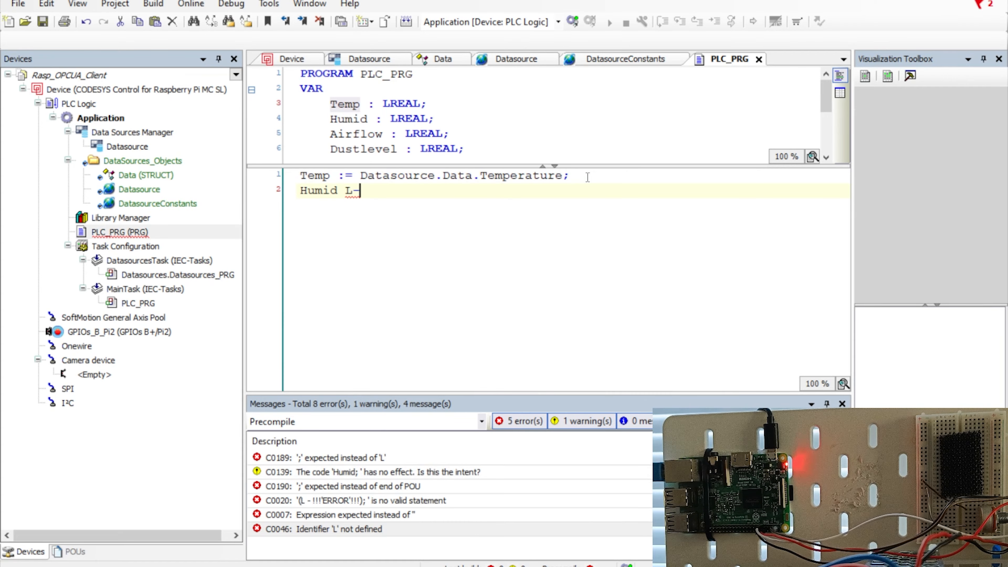
{"action": "key", "text": "BackSpace"}
{"action": "key", "text": "BackSpace"}
{"action": "type", "text": ":="}
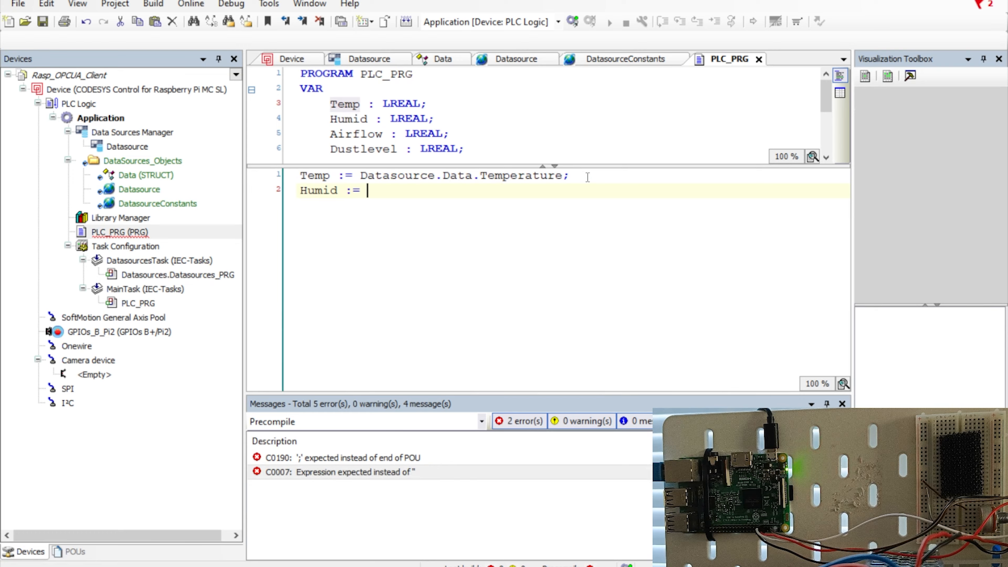
{"action": "type", "text": "Da"}
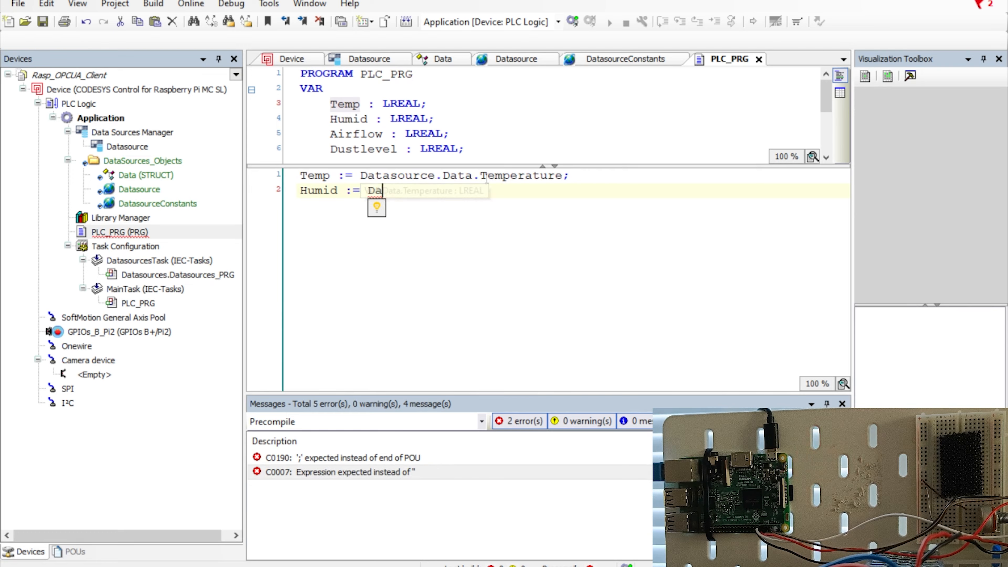
{"action": "type", "text": "tasource"}
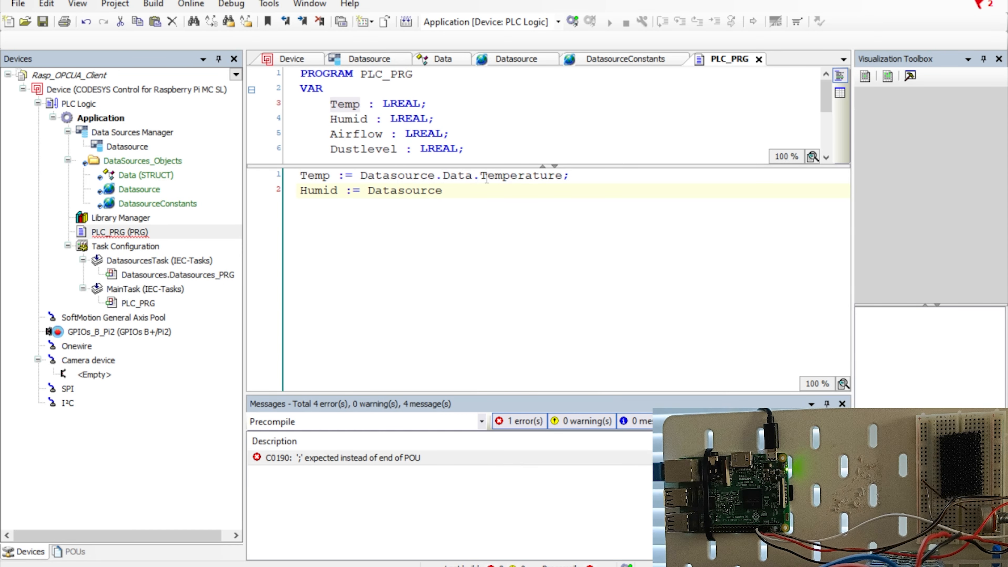
{"action": "type", "text": "."}
{"action": "type", "text": "Data"}
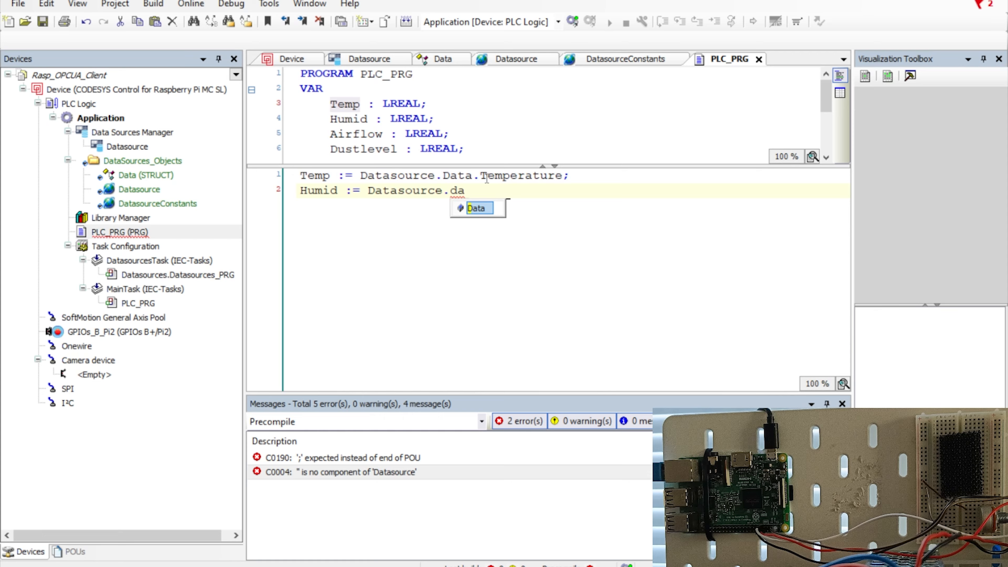
{"action": "type", "text": ".Humidity"}
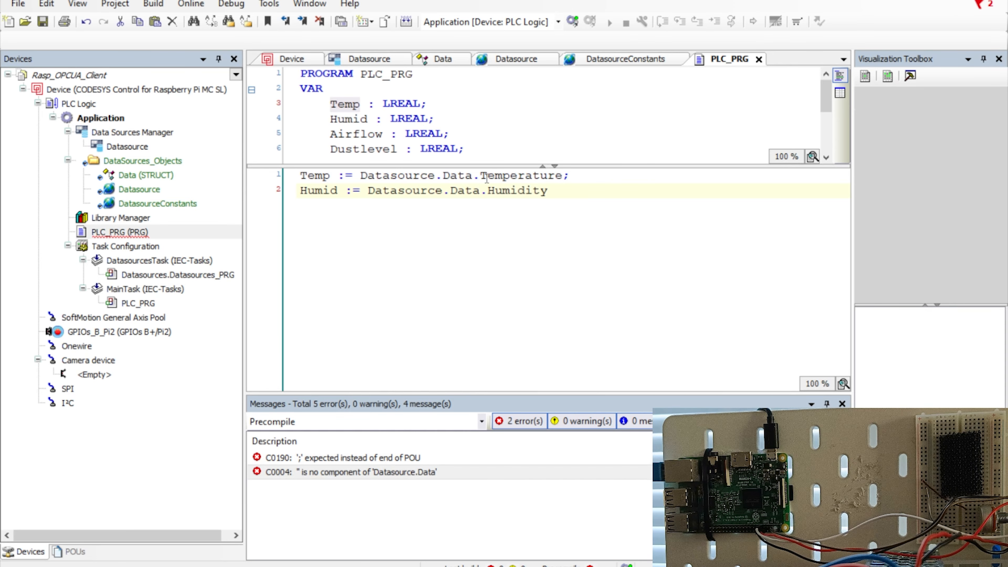
{"action": "type", "text": ";"}
Add Airflow := Datasource.Data.Airflow; picking Airflow from the autocomplete list.
{"action": "key", "text": "Return"}
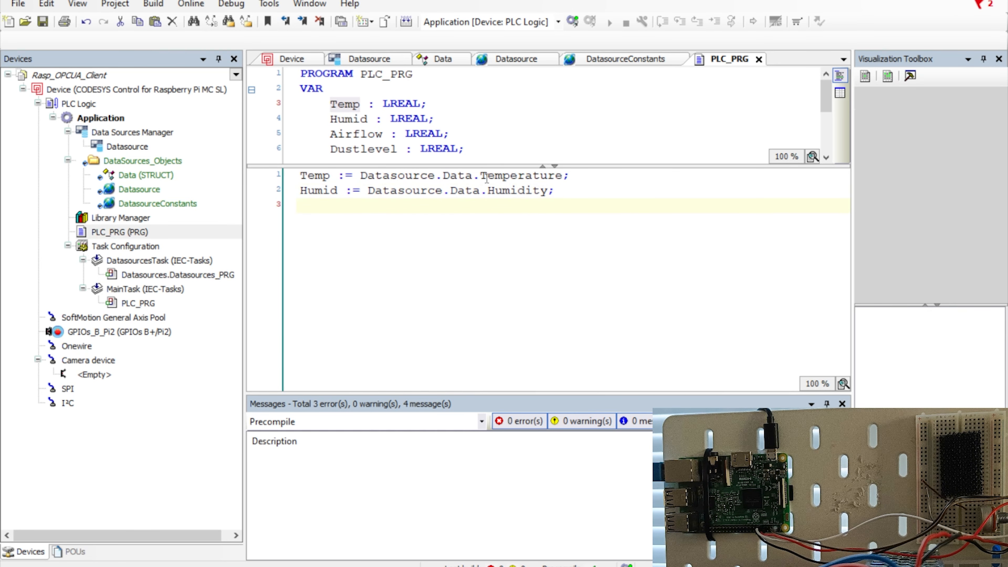
{"action": "type", "text": "Air"}
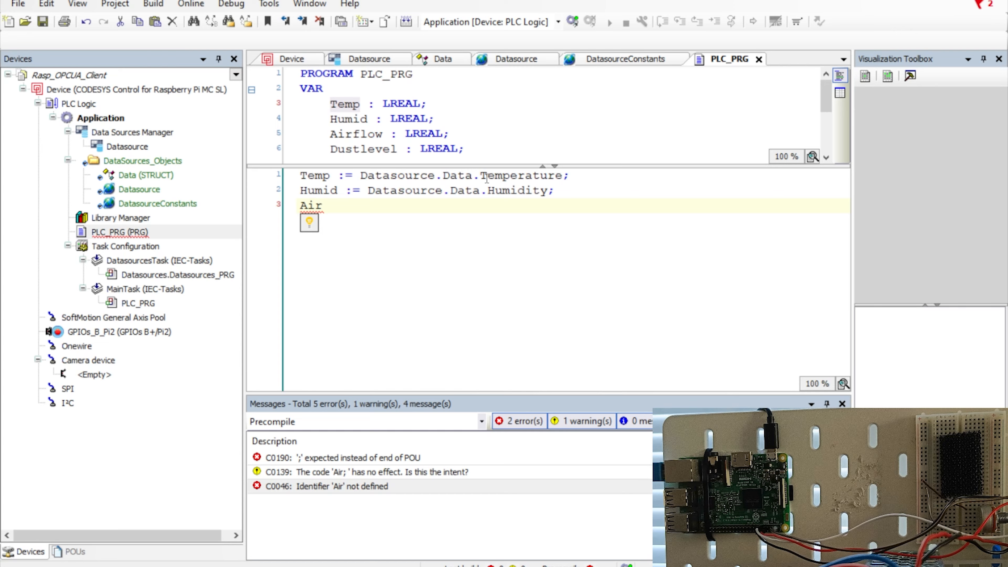
{"action": "type", "text": "flow L"}
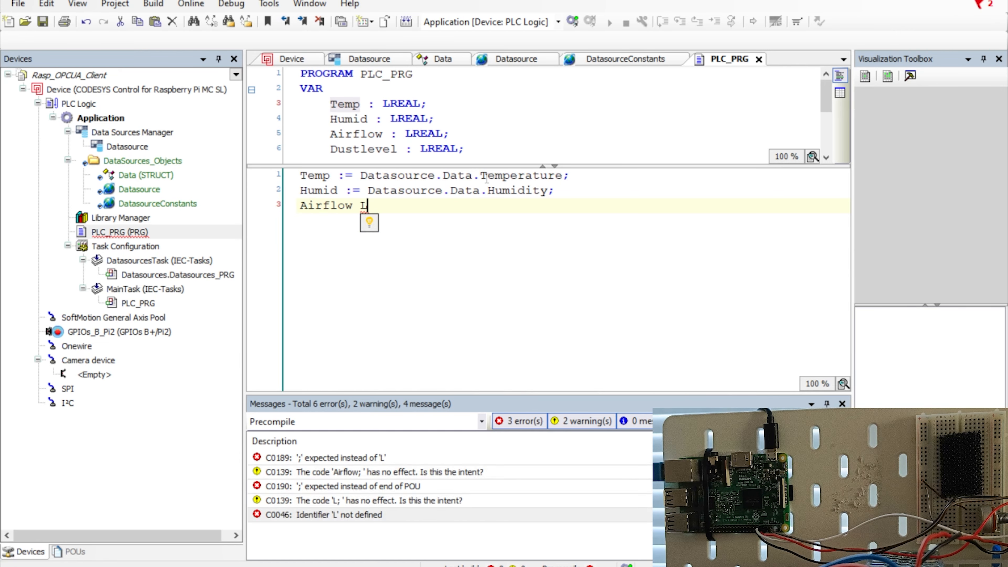
{"action": "key", "text": "BackSpace"}
{"action": "type", "text": ":= "}
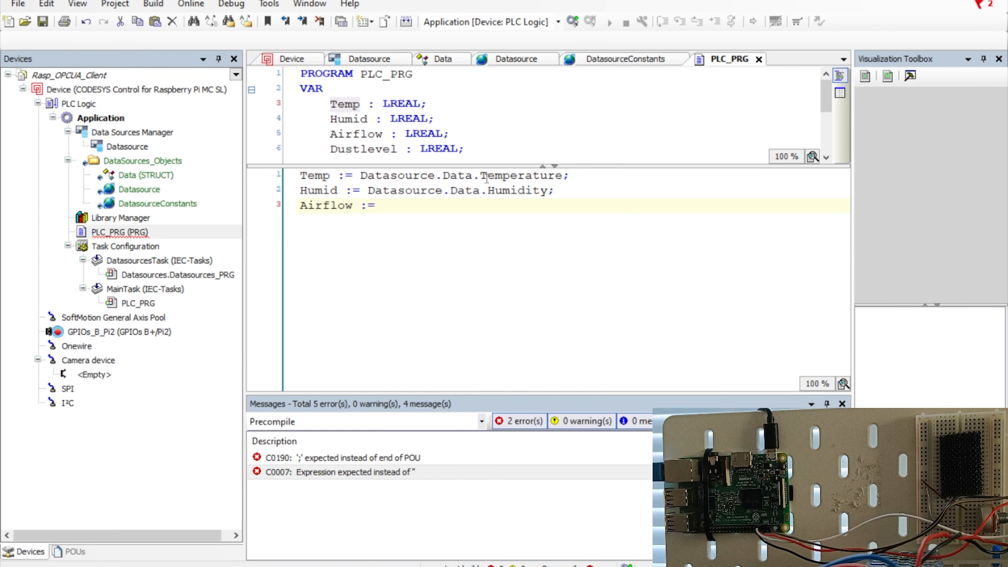
{"action": "type", "text": "Data"}
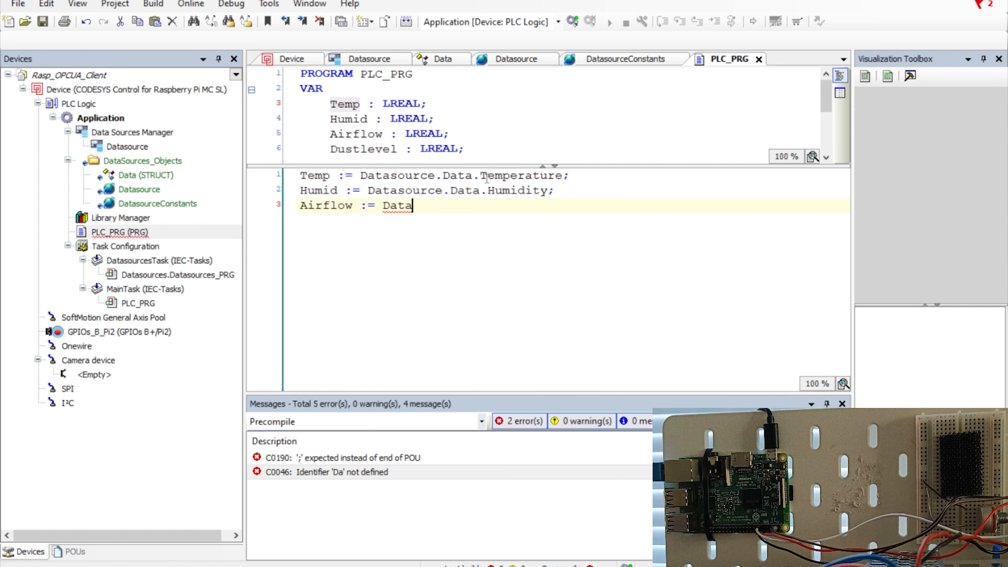
{"action": "type", "text": "sourc"}
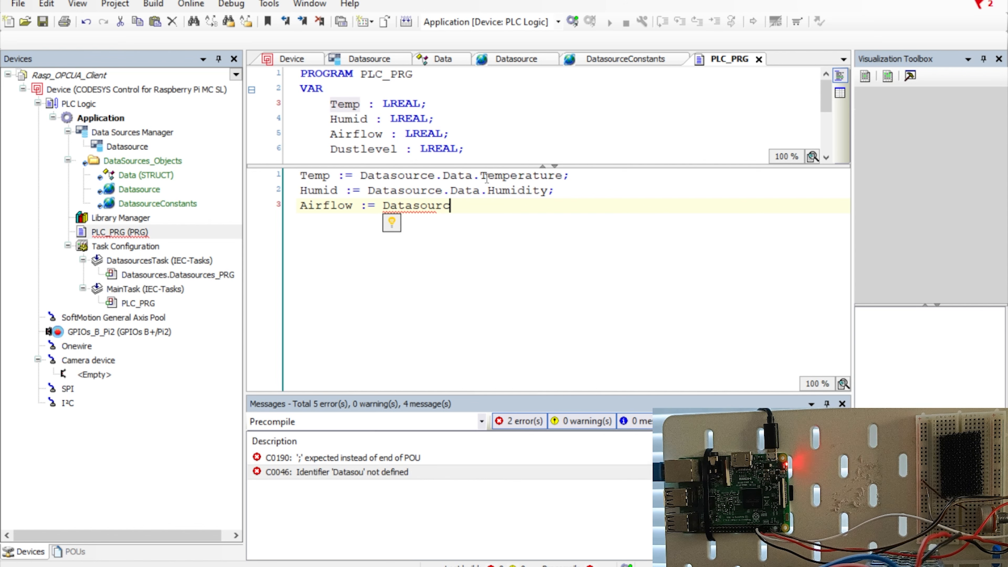
{"action": "type", "text": "e.D"}
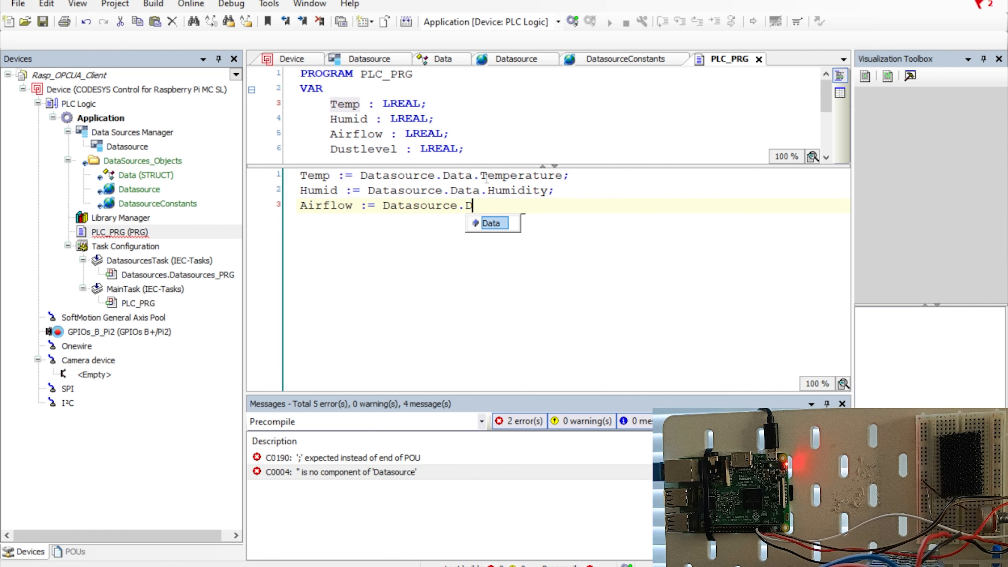
{"action": "type", "text": "ata."}
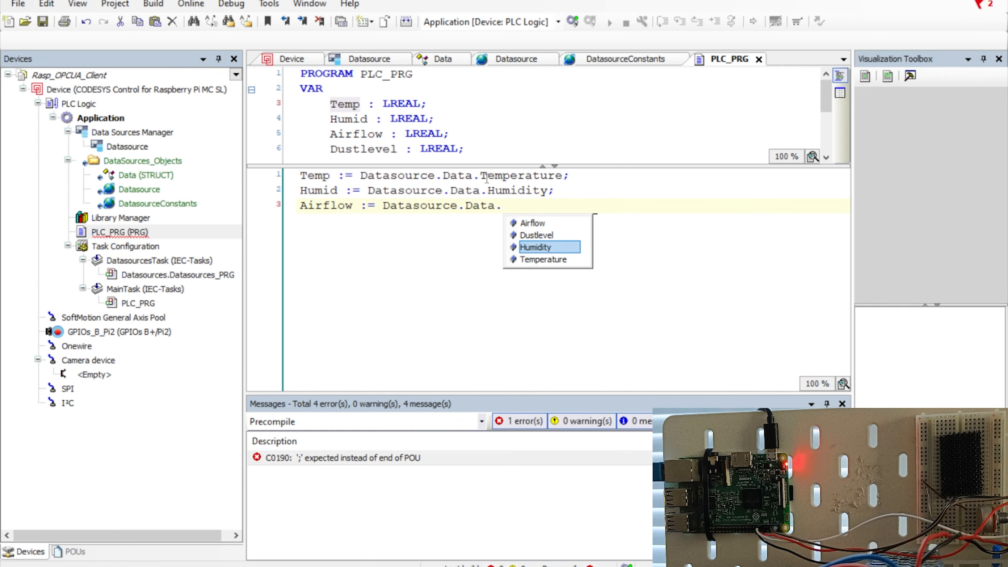
{"action": "key", "text": "Up"}
{"action": "key", "text": "Up"}
{"action": "key", "text": "Return"}
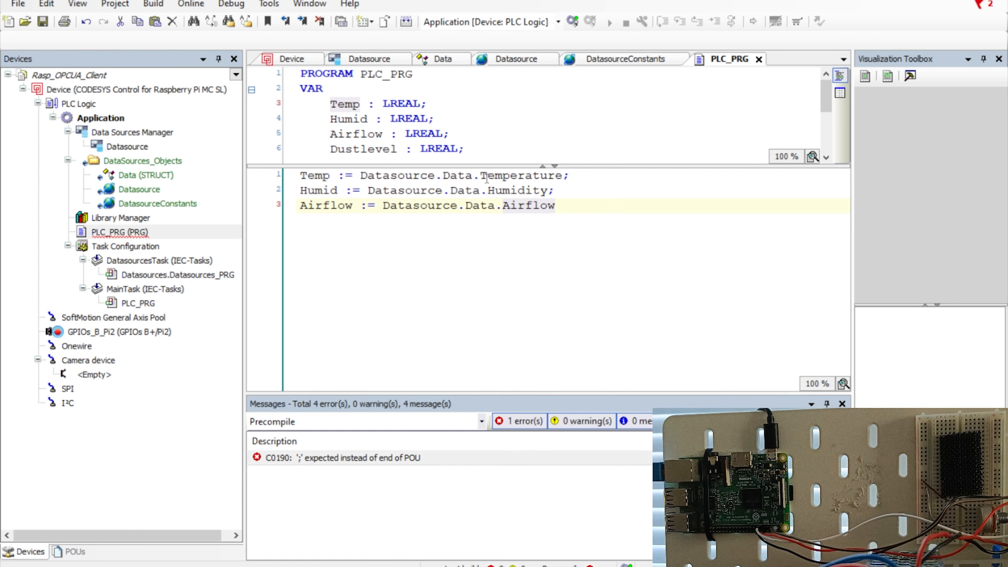
{"action": "type", "text": ";"}
Add Dustlevel := Datasource.Data.Dustlevel; using autocomplete for Data and Dustlevel.
{"action": "key", "text": "Return"}
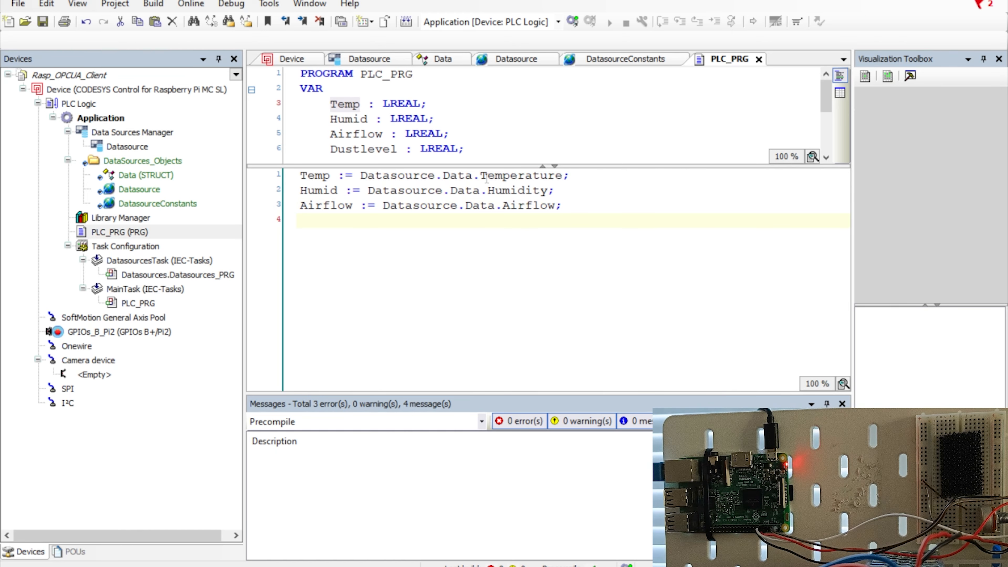
{"action": "type", "text": "Dustle"}
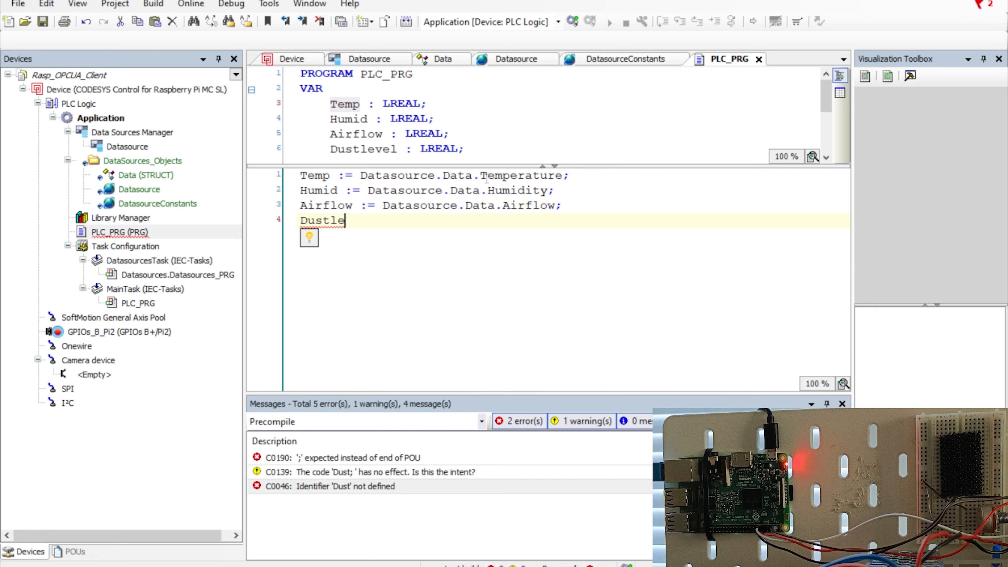
{"action": "type", "text": "vel := "}
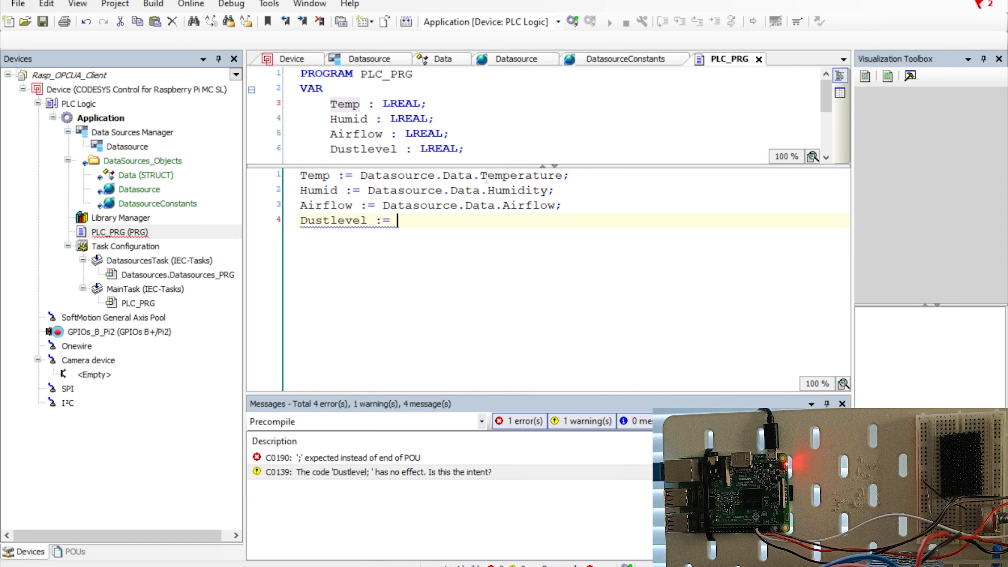
{"action": "type", "text": "Datasource"}
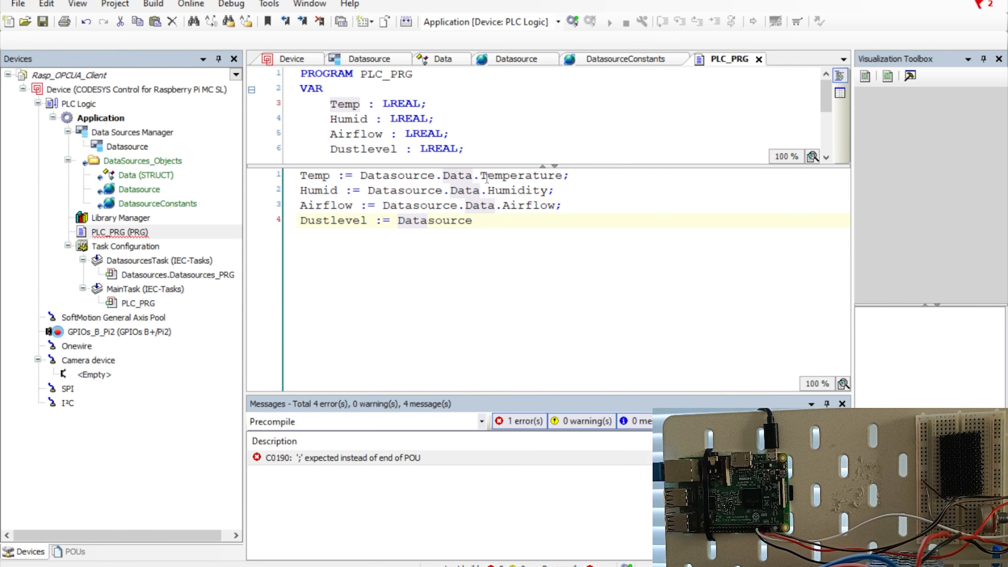
{"action": "type", "text": "."}
{"action": "key", "text": "Return"}
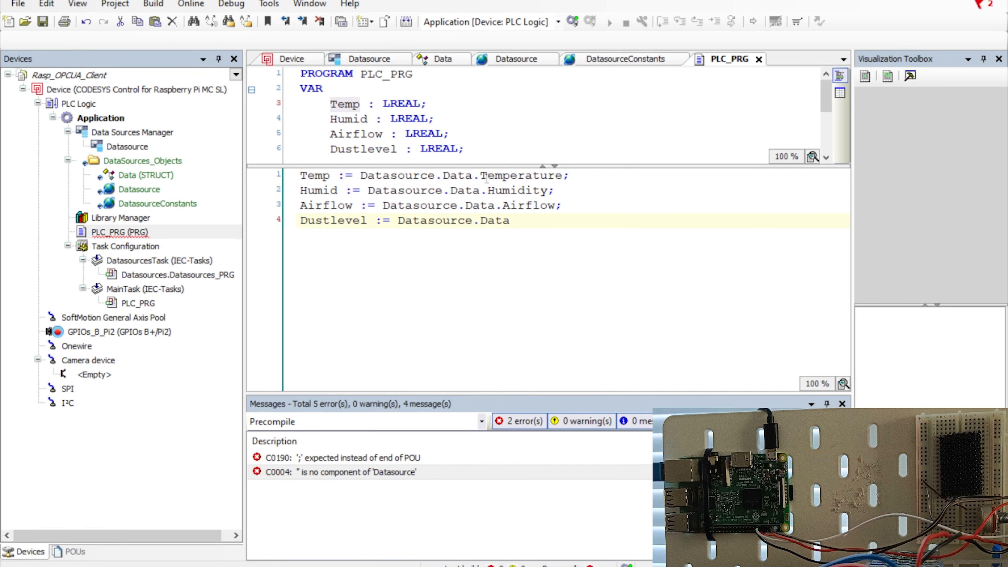
{"action": "type", "text": "."}
{"action": "key", "text": "Down"}
{"action": "key", "text": "Return"}
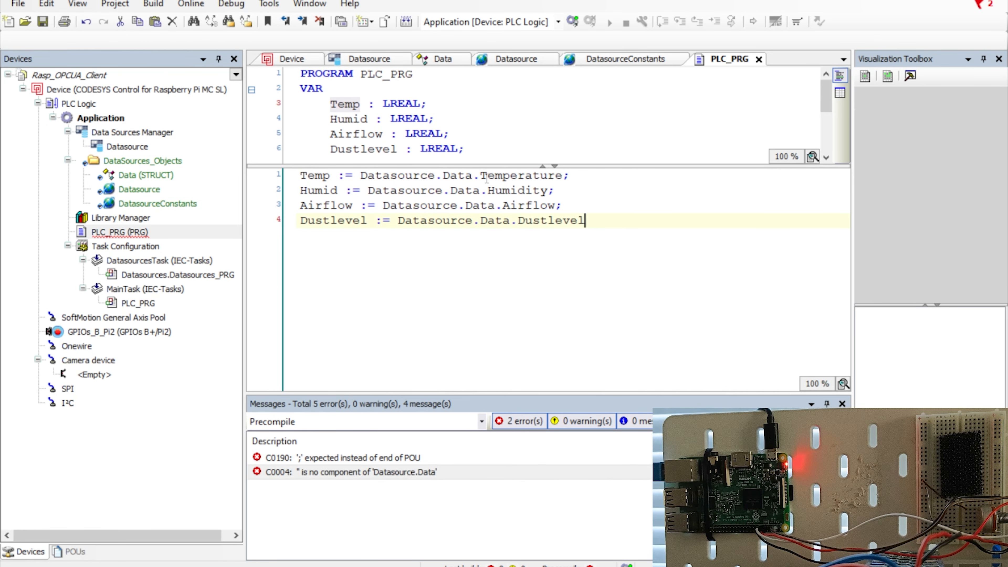
{"action": "type", "text": ";"}
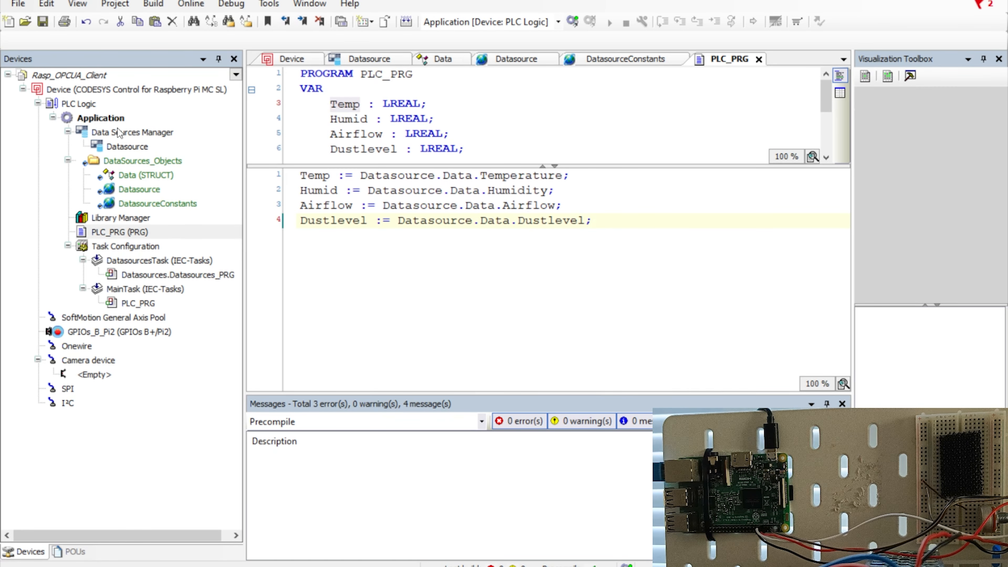
Open the Add Visualization dialog from Application's Add Object menu.
{"action": "right_click", "coordinate": [106, 120]}
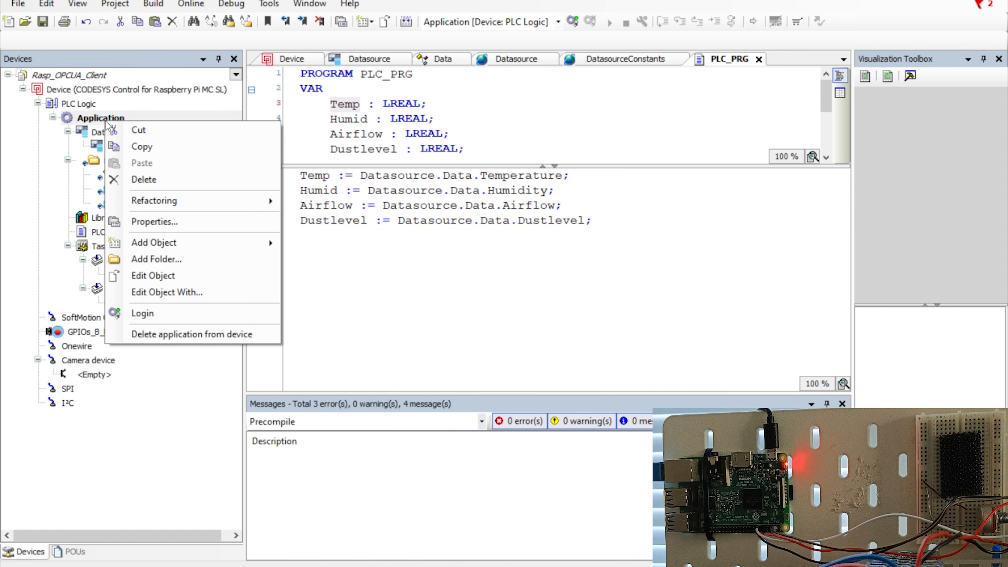
{"action": "mouse_move", "coordinate": [174, 243]}
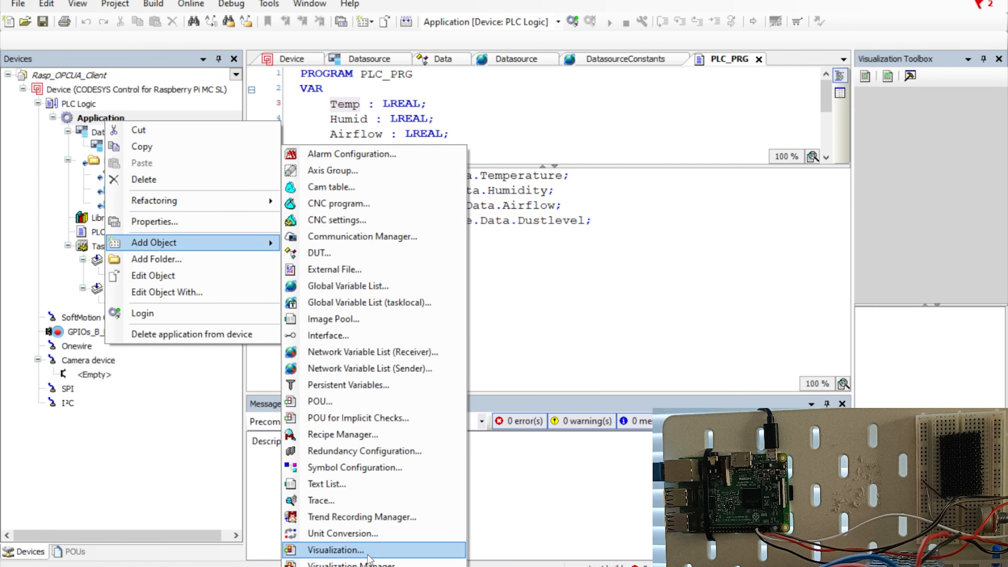
{"action": "left_click", "coordinate": [354, 552]}
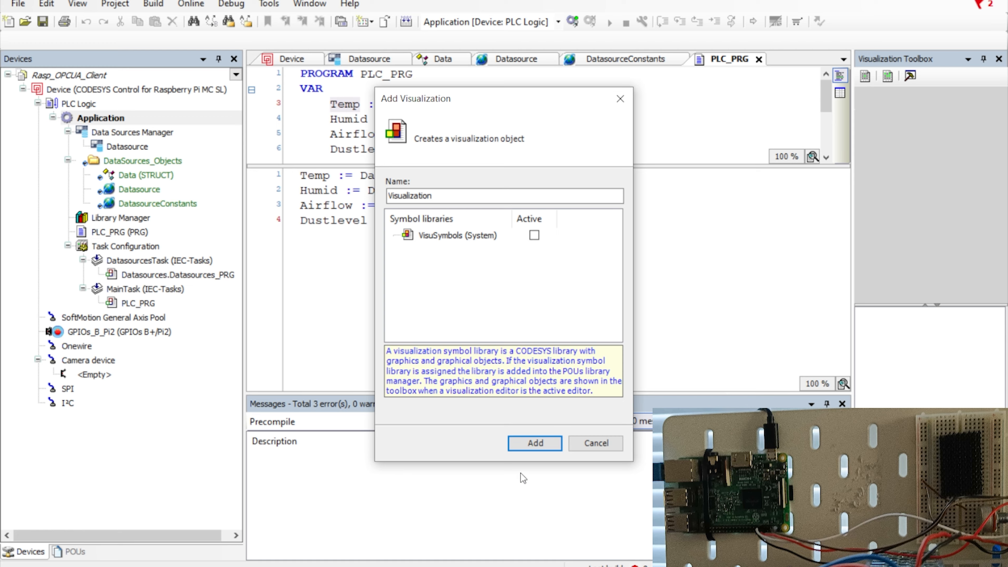
Create the Visualization object and bring up its Visualization Toolbox.
{"action": "left_click", "coordinate": [527, 444]}
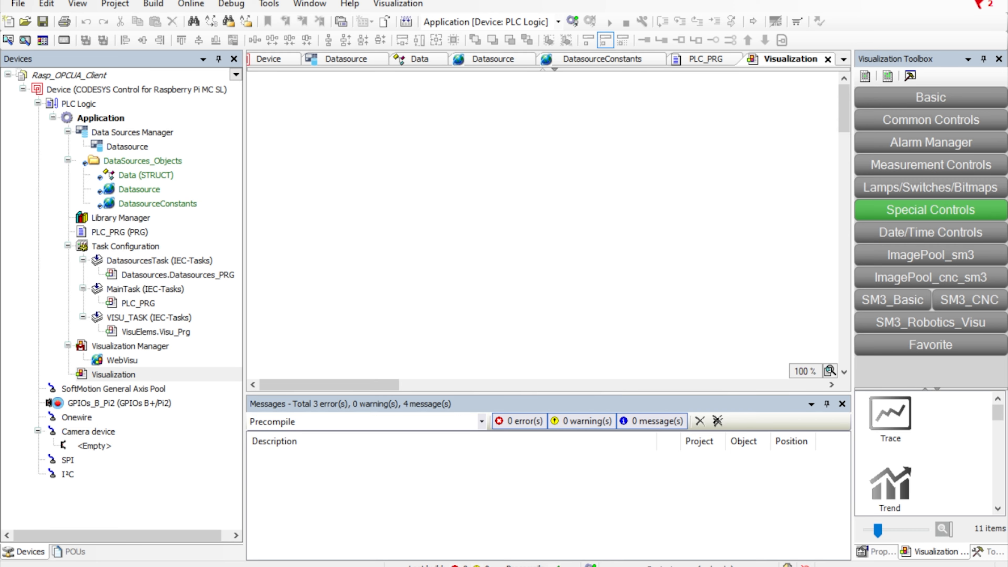
{"action": "left_click", "coordinate": [929, 552]}
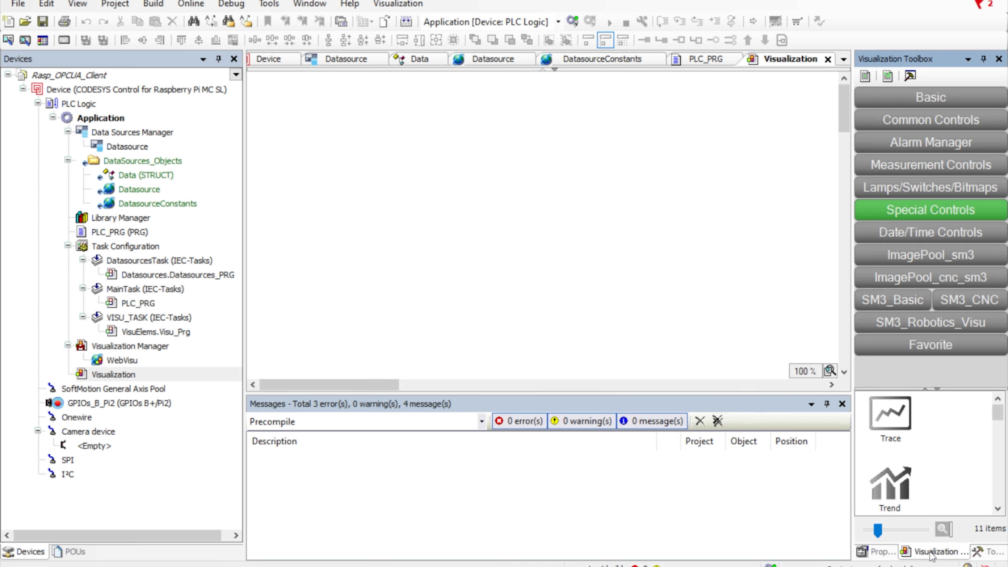